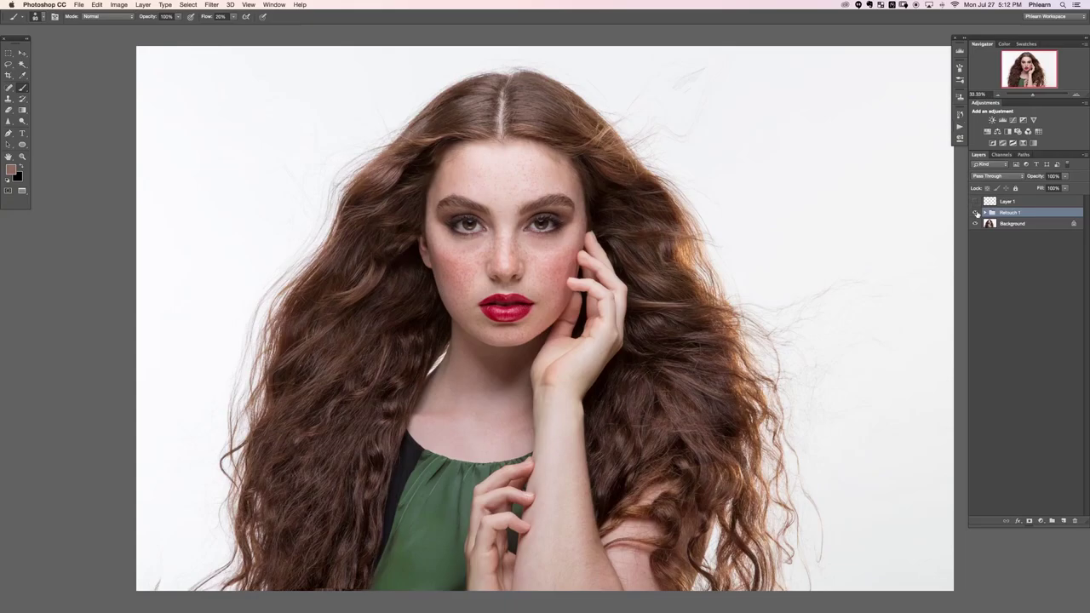
# Step: Toggle the Retouch 1 group's visibility repeatedly to compare the portrait before and after the earlier retouching
pyautogui.click(976, 212)
pyautogui.click(976, 212)
pyautogui.click(976, 212)
pyautogui.click(976, 212)
pyautogui.click(976, 212)
pyautogui.click(975, 212)
pyautogui.click(975, 213)
pyautogui.click(974, 213)
pyautogui.click(974, 213)
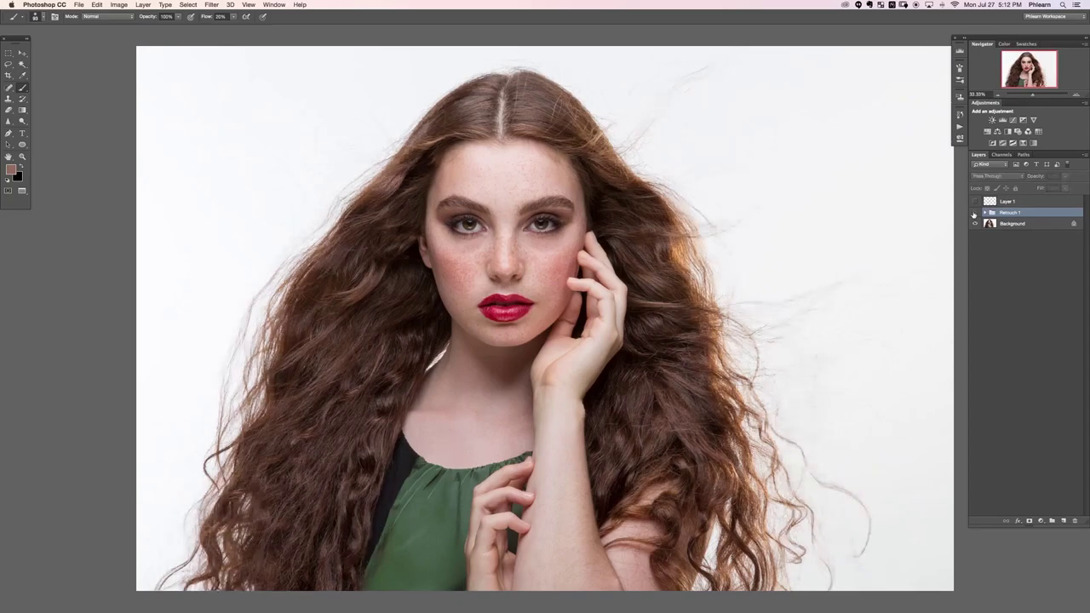
pyautogui.click(975, 212)
pyautogui.click(975, 213)
pyautogui.click(975, 212)
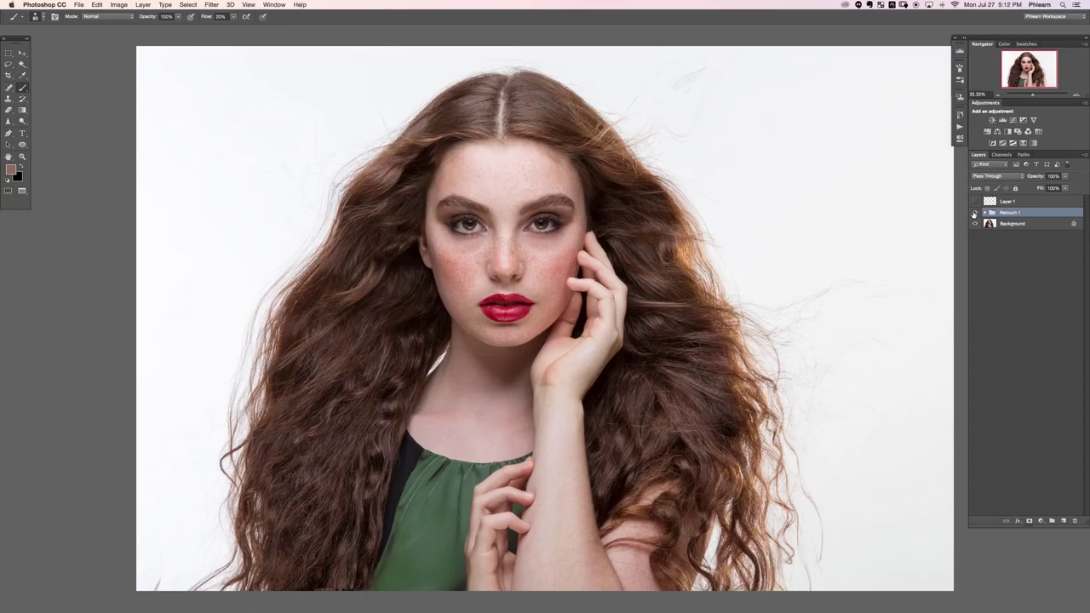
# Step: Show the recorded Actions list while viewing the model's face at 100%
pyautogui.press('super+plus')
pyautogui.press('super+plus')
pyautogui.press('super+plus')
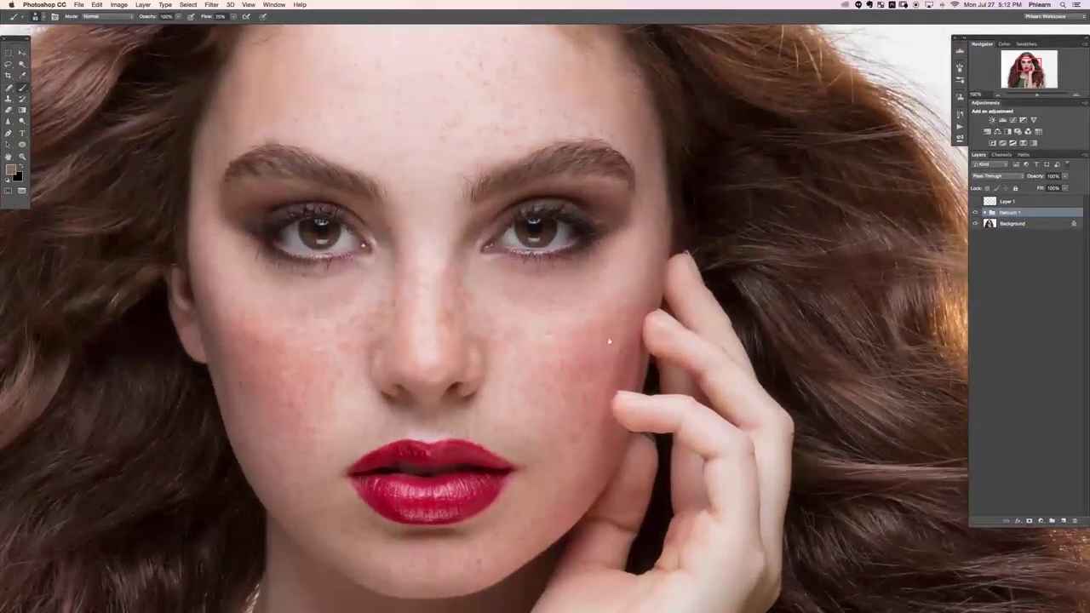
pyautogui.scroll(3, 606, 353)
pyautogui.moveTo(606, 366); pyautogui.dragTo(584, 325)
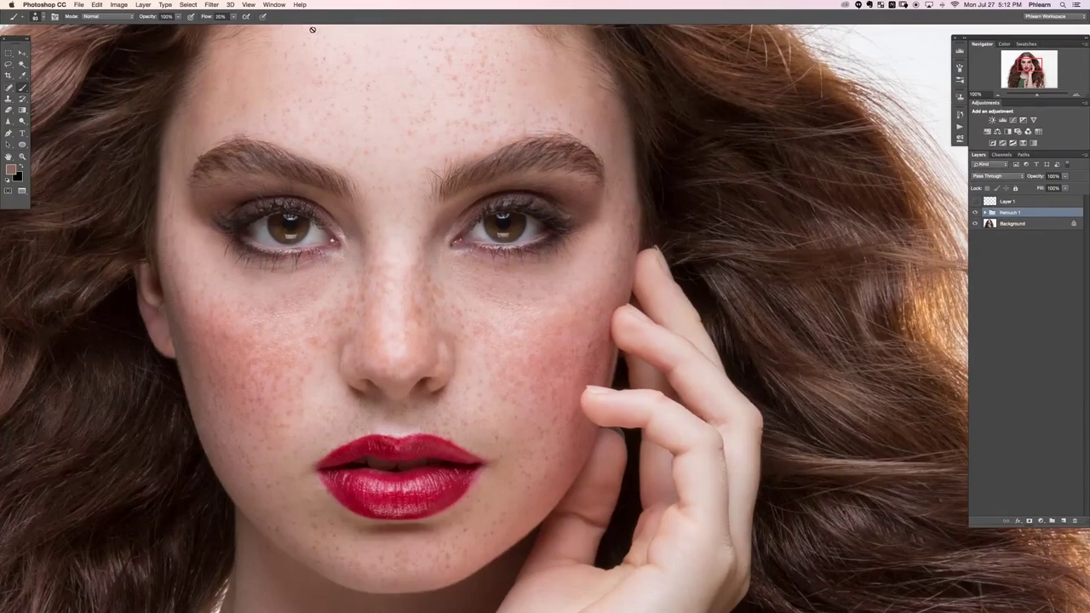
pyautogui.click(274, 4)
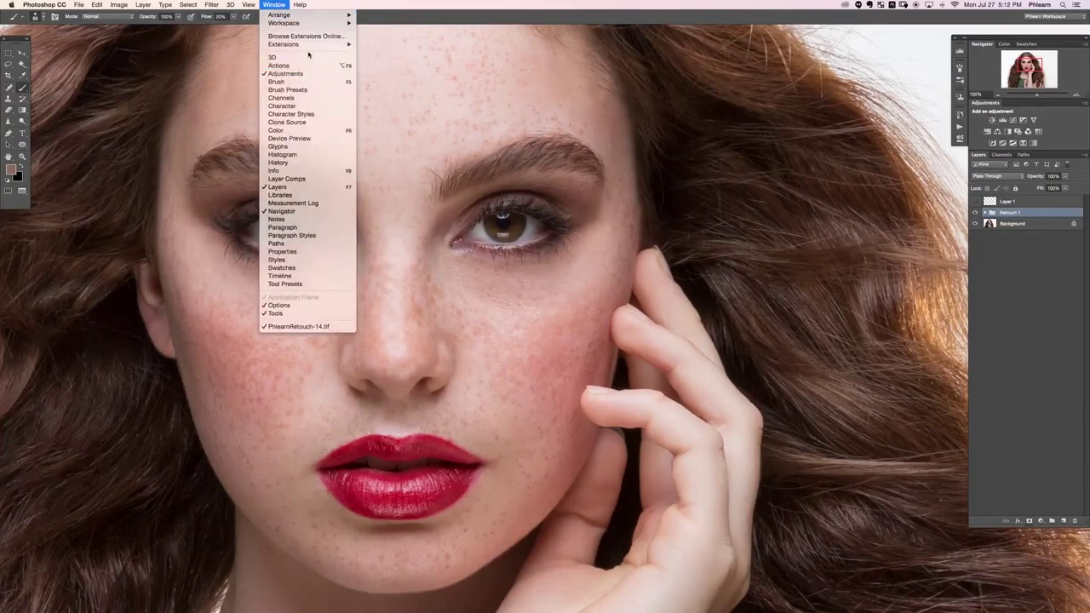
pyautogui.click(278, 66)
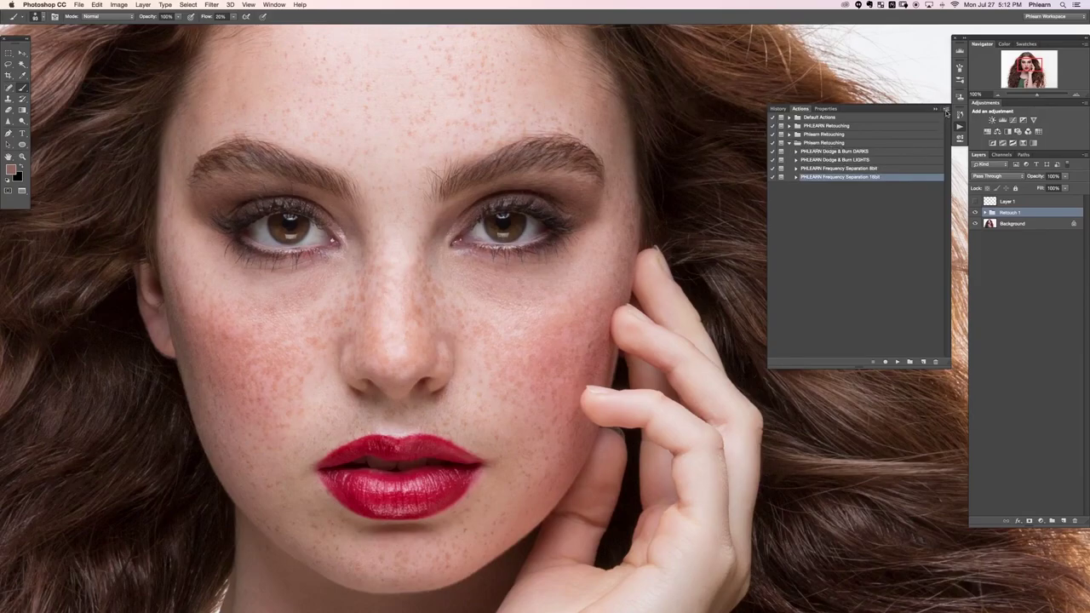
# Step: Try to load the Phlearn Retouching.atn actions file from the Actions folder inside 01 Getting Started
pyautogui.click(946, 111)
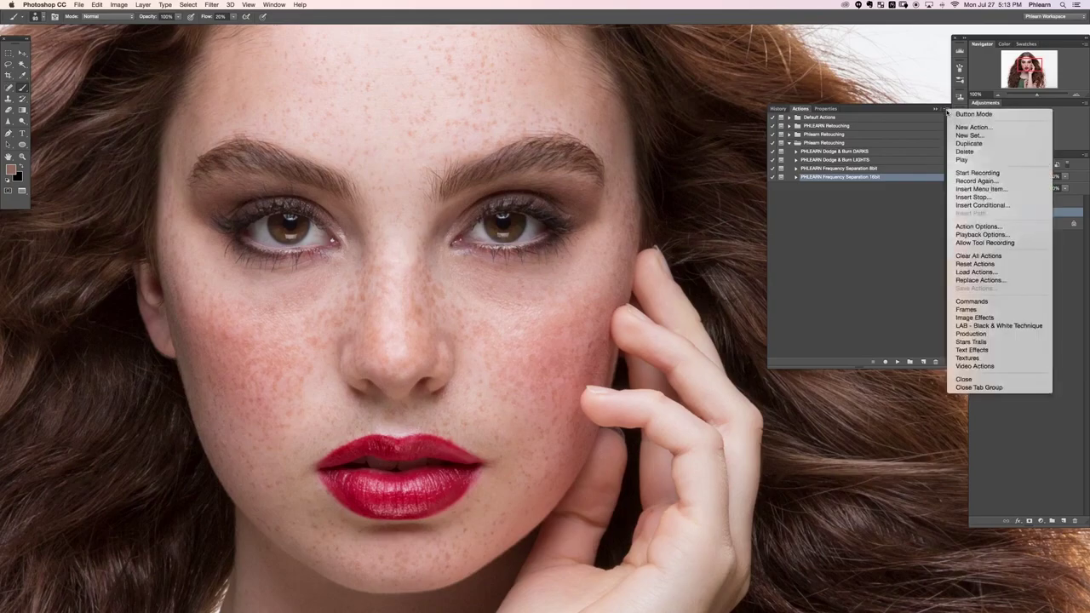
pyautogui.click(977, 271)
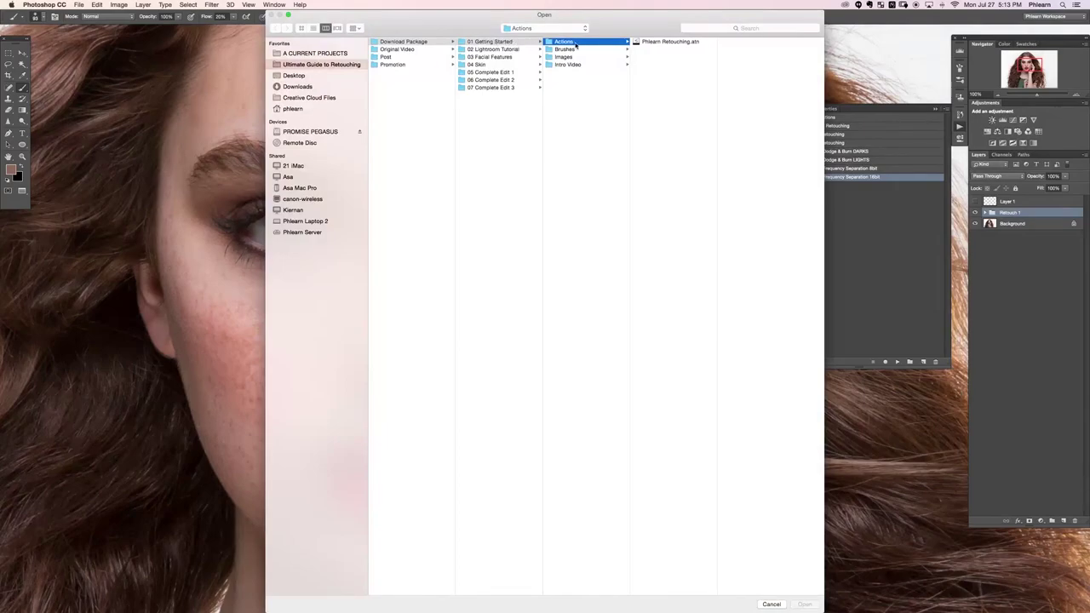
pyautogui.click(671, 43)
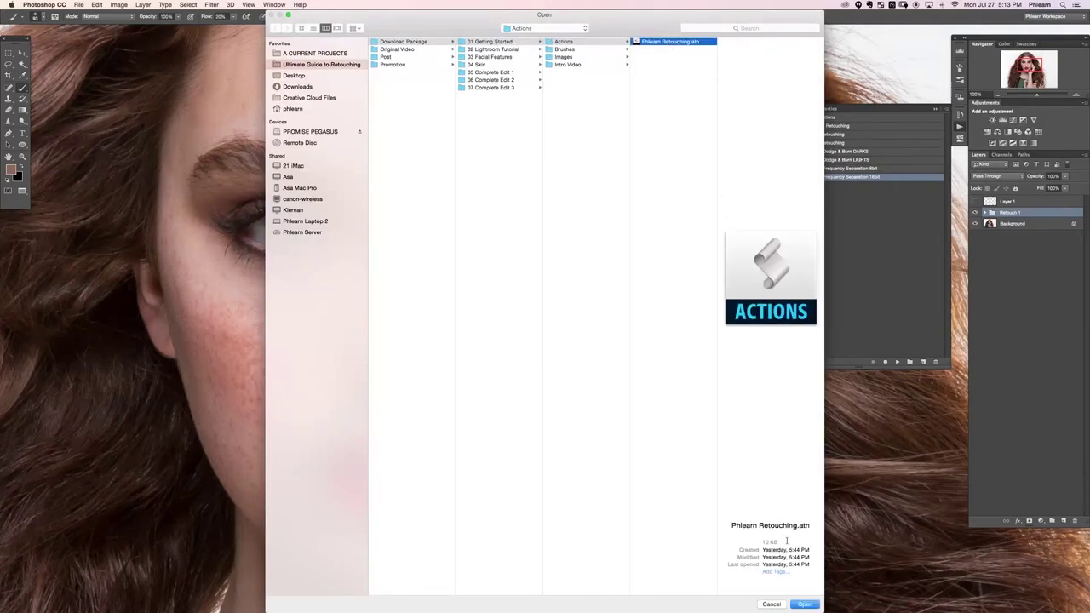
pyautogui.click(803, 604)
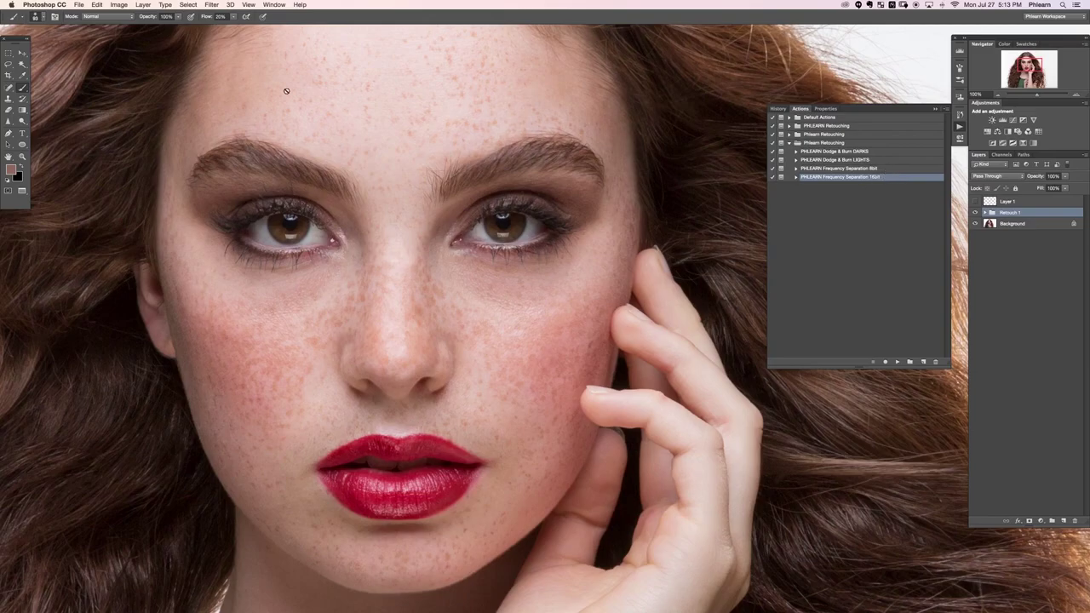
# Step: Check the image's bit depth, keeping it at 16 Bits/Channel
pyautogui.click(119, 5)
pyautogui.moveTo(124, 15)
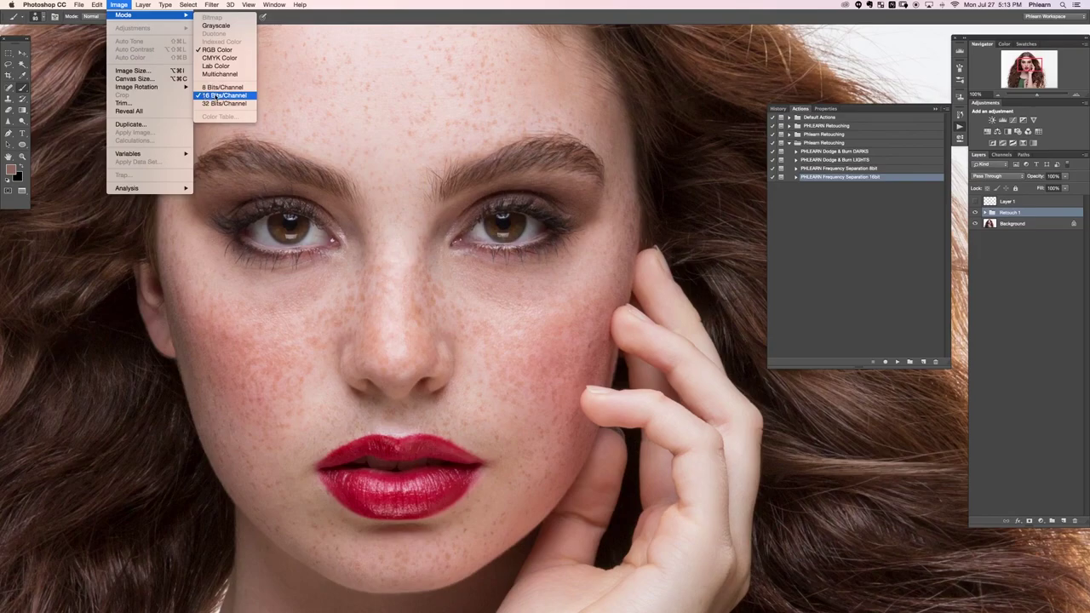
pyautogui.click(216, 97)
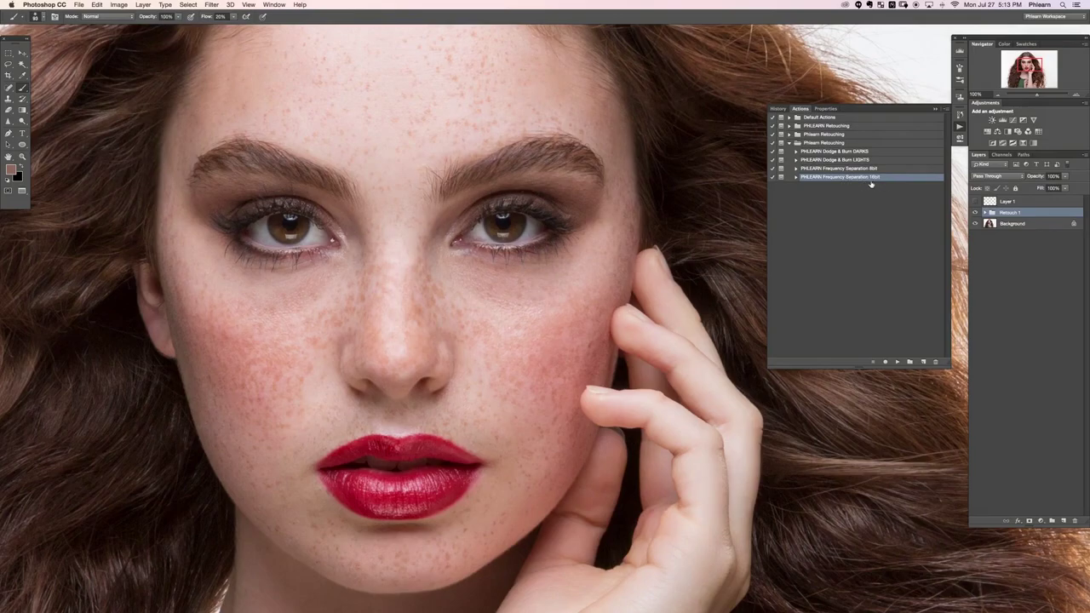
# Step: Run the PHLEARN Frequency Separation 16bit action on the portrait with a Gaussian Blur radius of 4.6 pixels
pyautogui.click(897, 361)
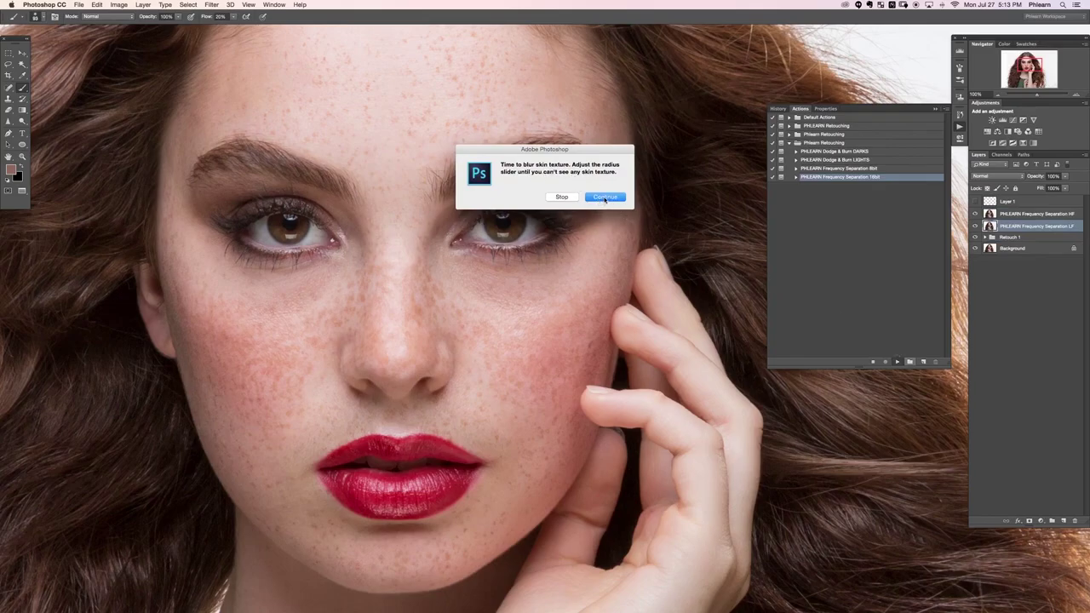
pyautogui.click(606, 198)
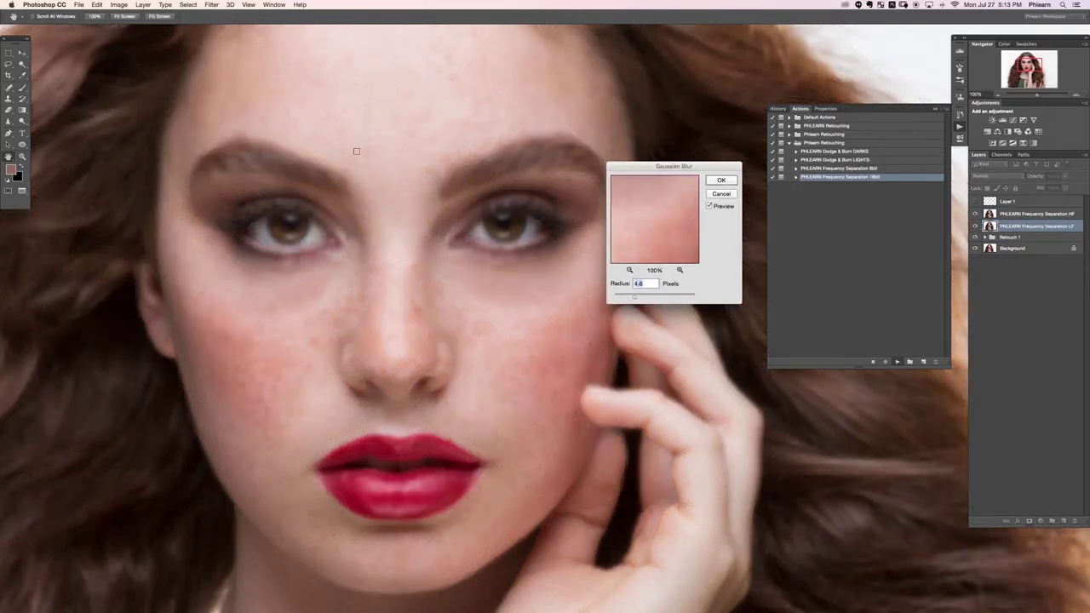
pyautogui.click(722, 180)
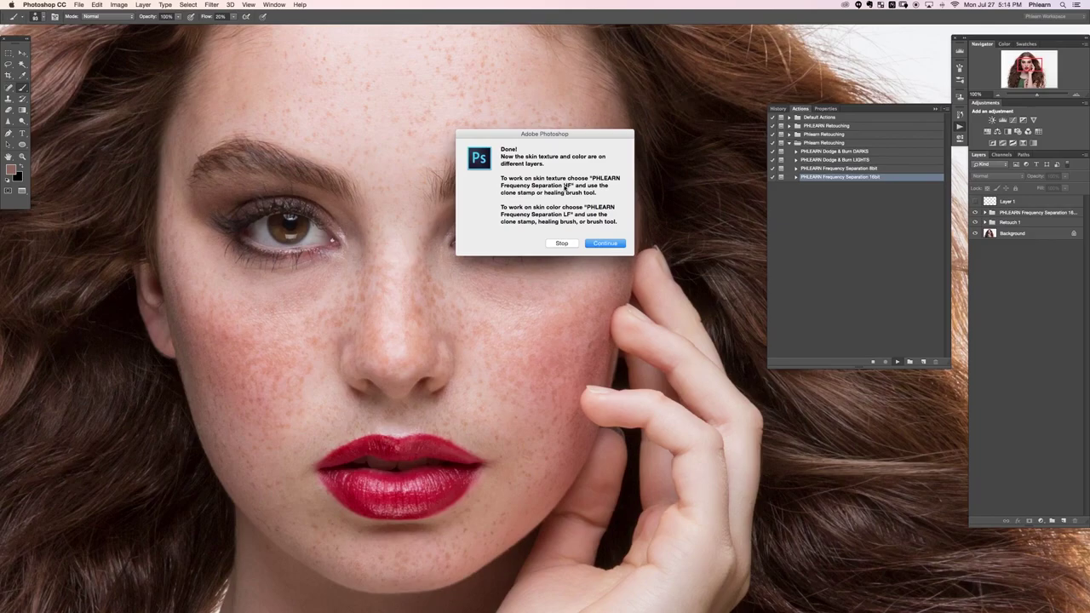
pyautogui.click(612, 244)
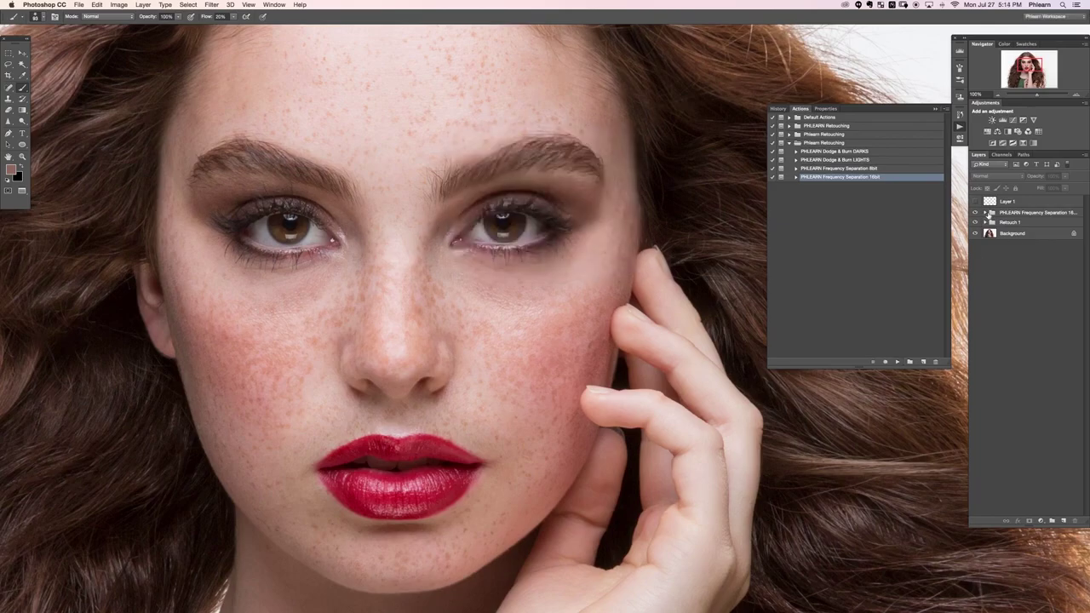
# Step: Put away the Actions list and select the high-frequency texture layer inside the PHLEARN Frequency Separation group
pyautogui.click(985, 213)
pyautogui.click(984, 213)
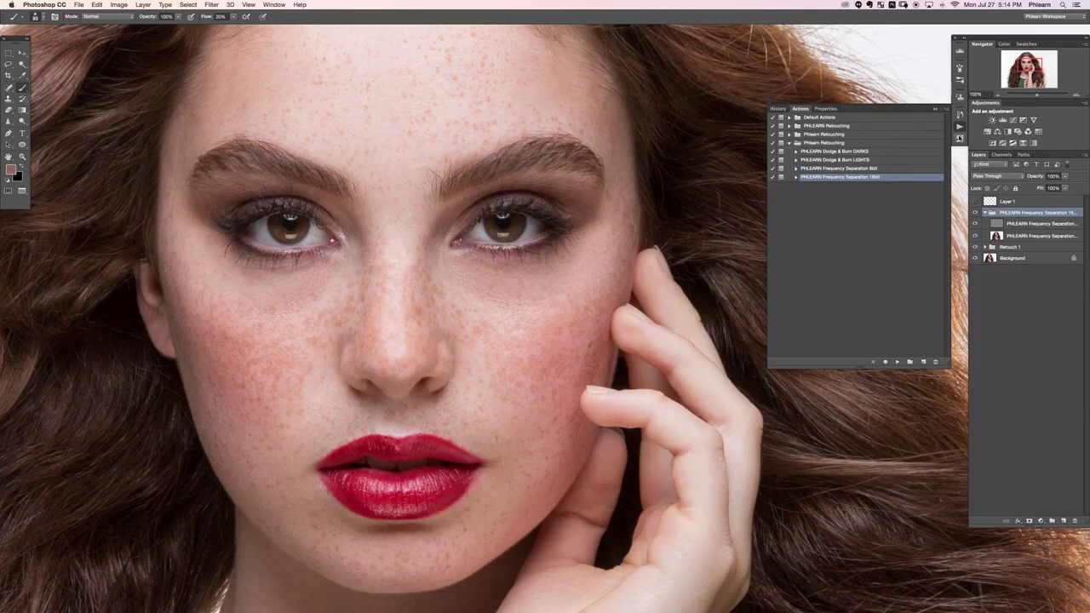
pyautogui.click(960, 126)
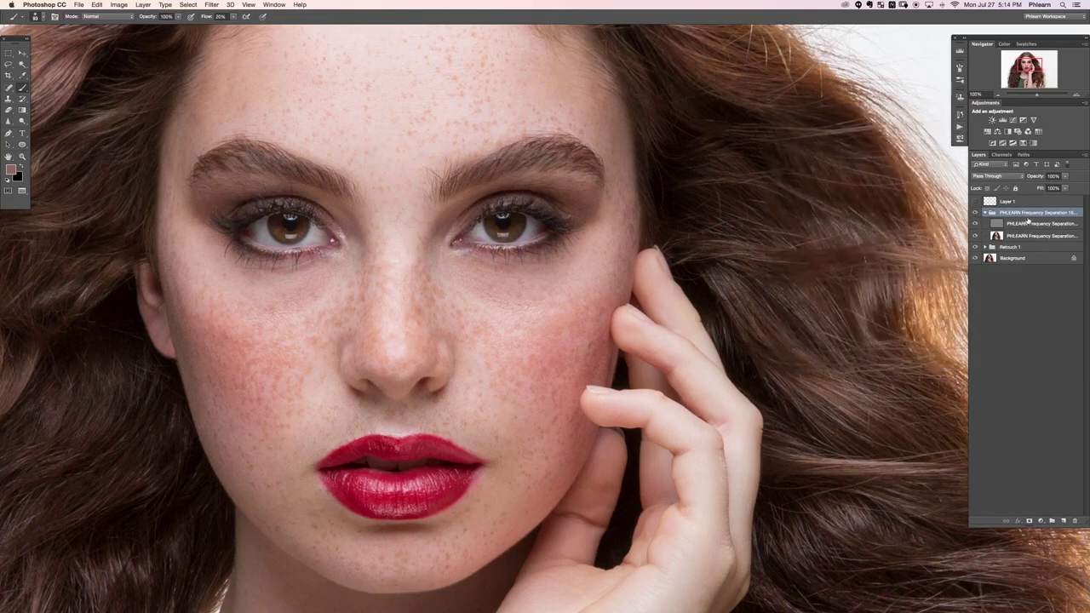
pyautogui.click(1027, 222)
# Step: Toggle the frequency separation layers' visibility to compare the skin texture with the blurred skin color
pyautogui.click(974, 223)
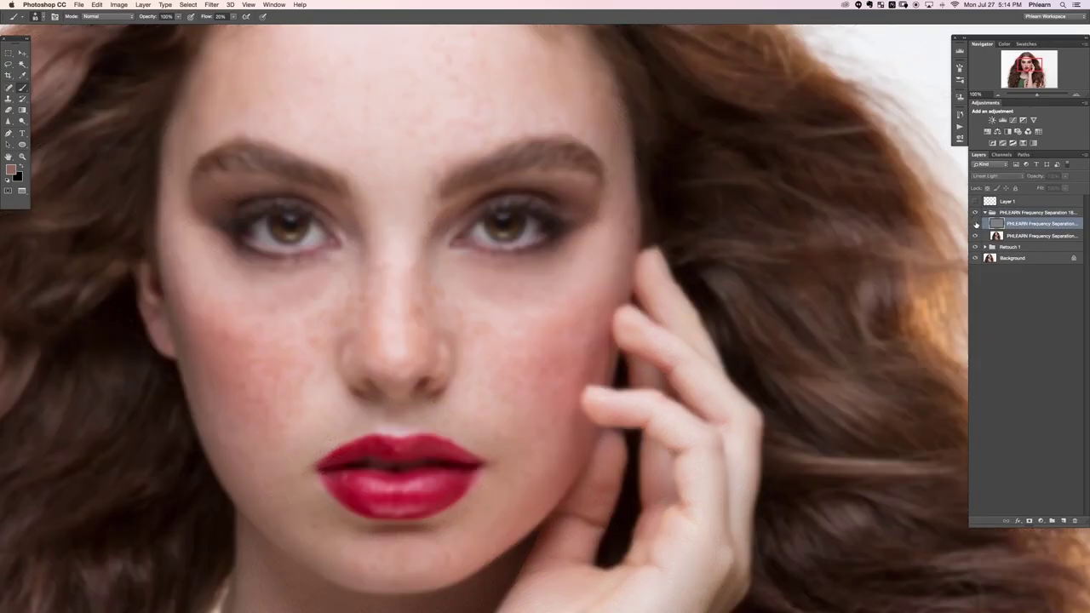
pyautogui.click(974, 224)
pyautogui.click(975, 224)
pyautogui.click(975, 224)
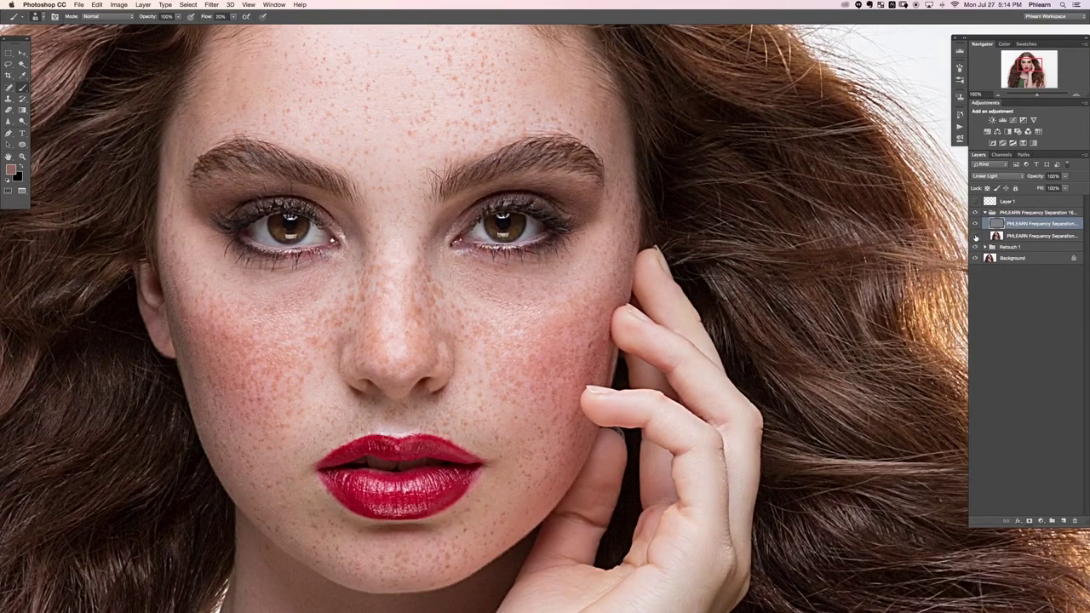
pyautogui.click(974, 224)
pyautogui.click(975, 224)
pyautogui.click(975, 224)
pyautogui.click(975, 223)
pyautogui.click(975, 227)
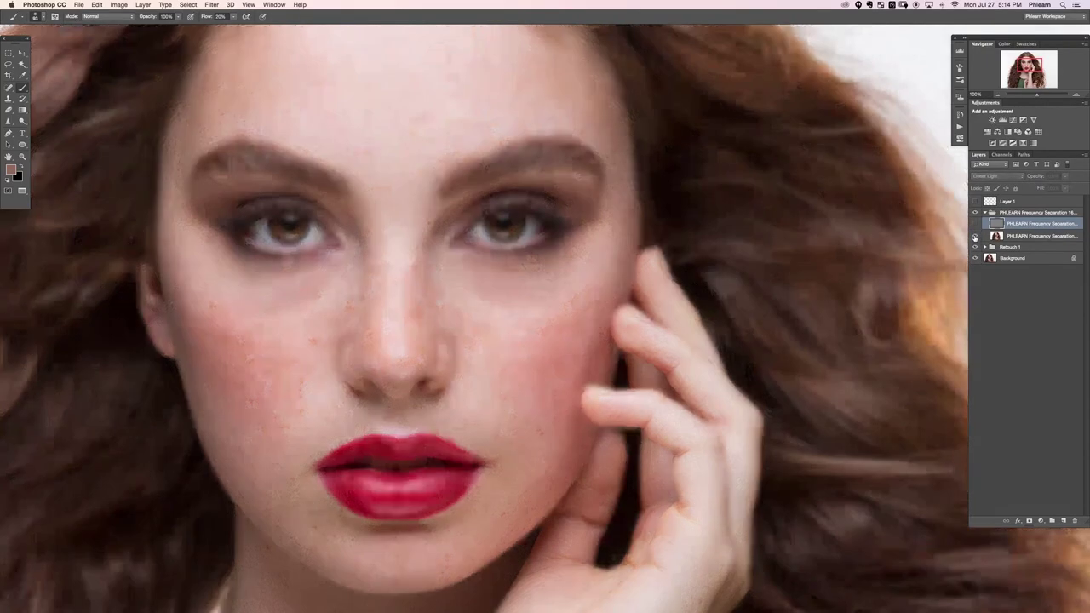
pyautogui.click(976, 225)
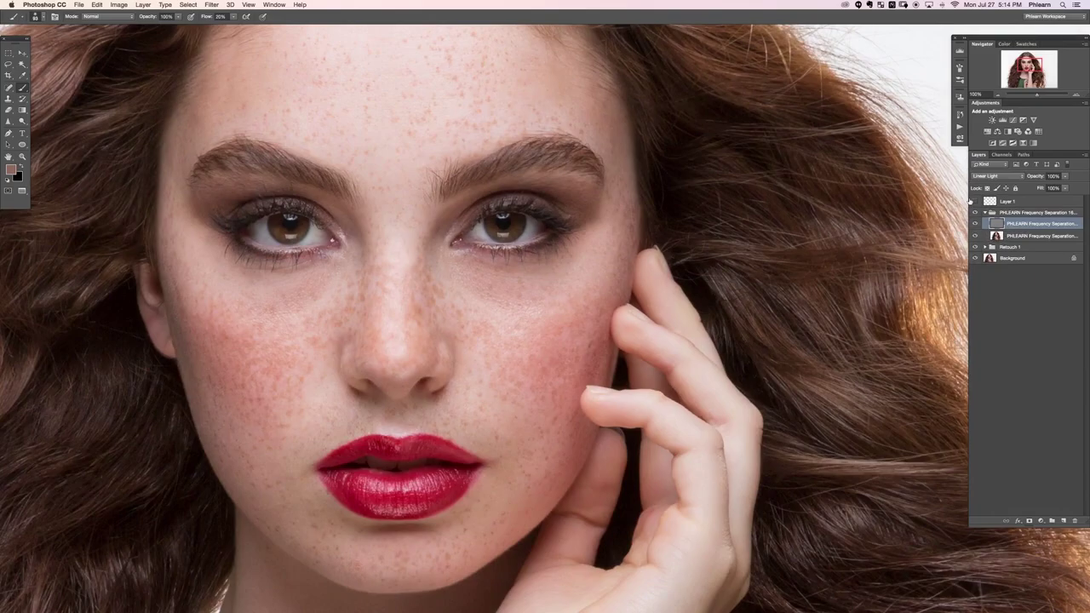
# Step: Switch to the Clone Stamp tool and compare the face with the high-frequency texture layer hidden and shown
pyautogui.press('super+plus')
pyautogui.moveTo(181, 379)
pyautogui.mouseDown()
pyautogui.moveTo(572, 399)
pyautogui.moveTo(494, 475)
pyautogui.mouseUp()
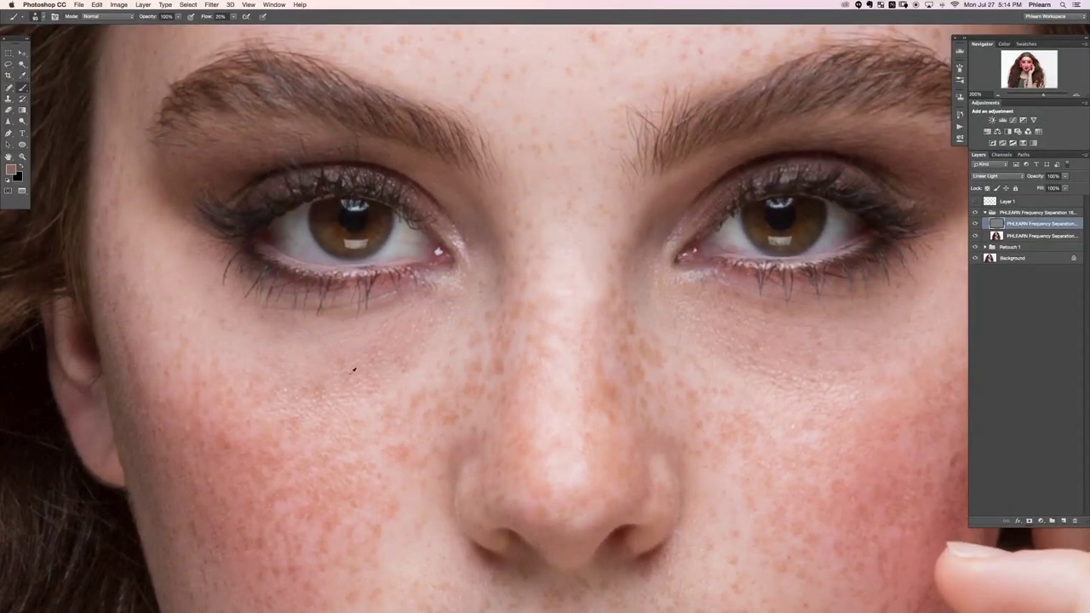
pyautogui.press('super+minus')
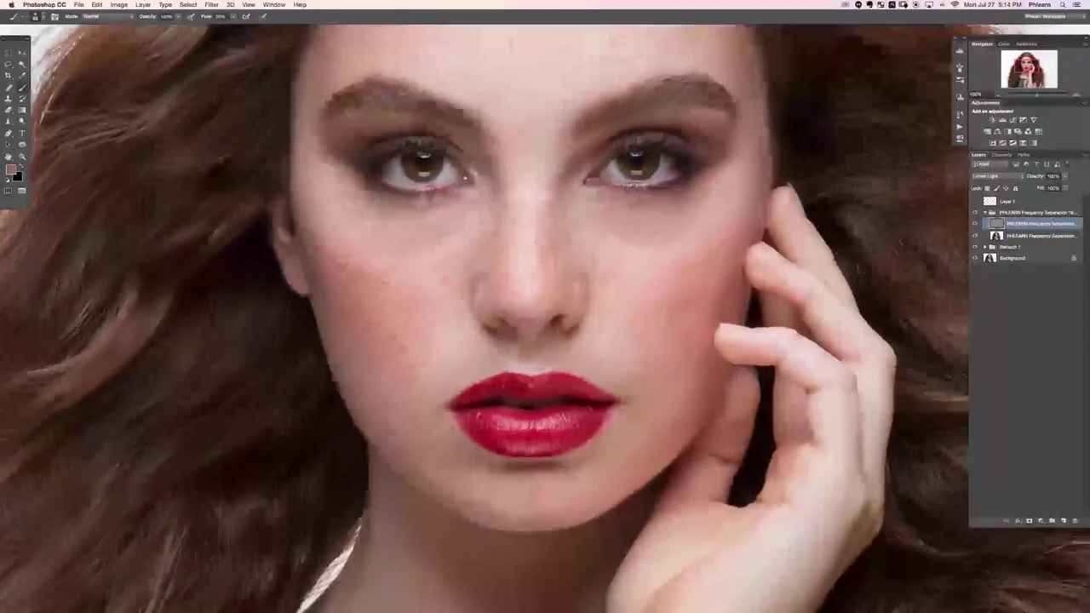
pyautogui.moveTo(536, 241); pyautogui.dragTo(452, 291)
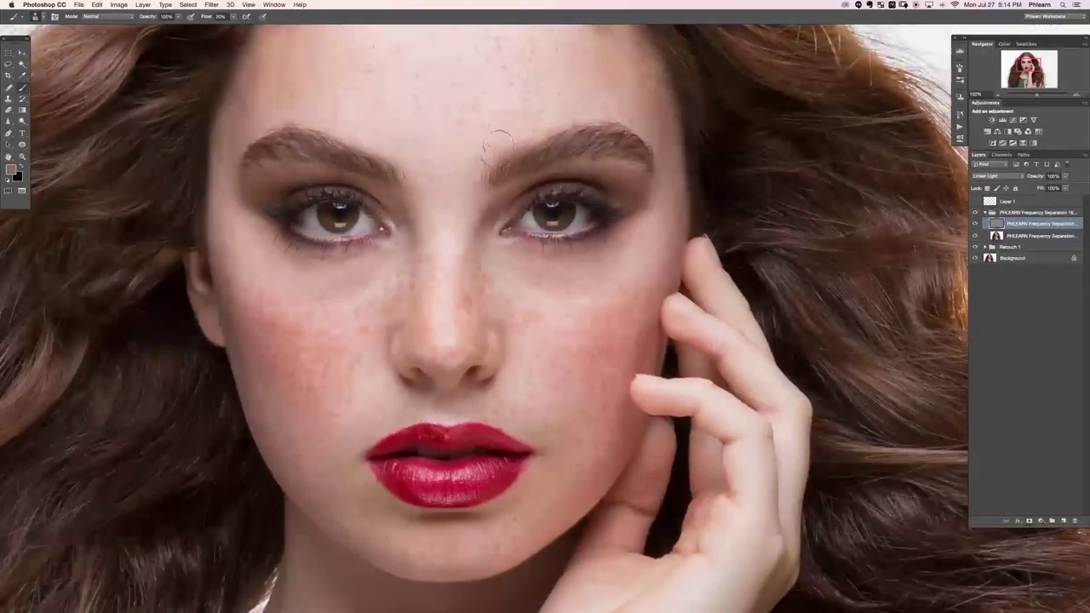
pyautogui.press('s')
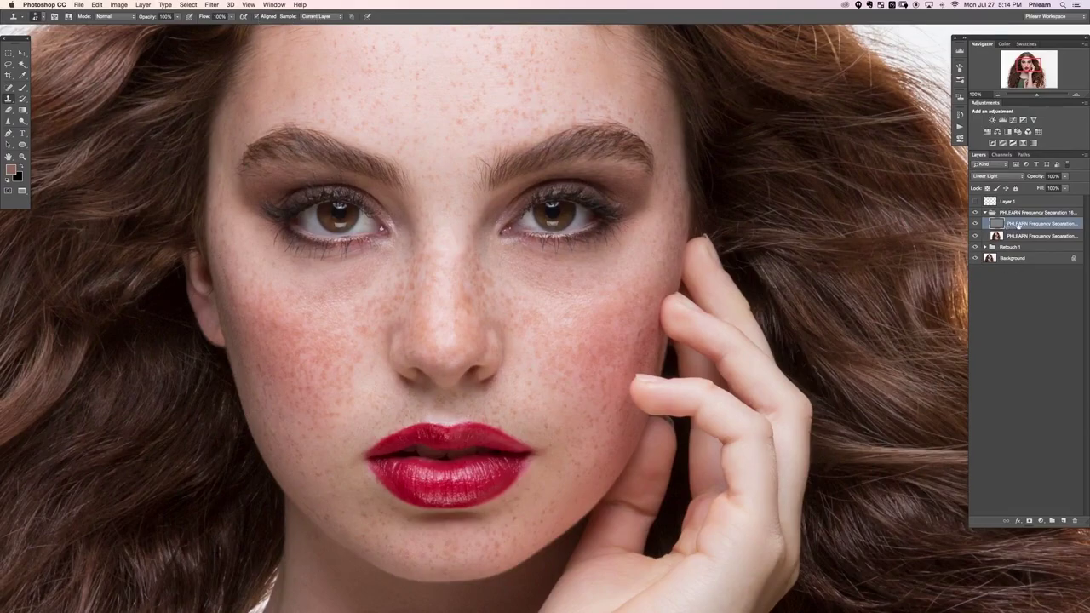
pyautogui.click(976, 223)
pyautogui.click(976, 223)
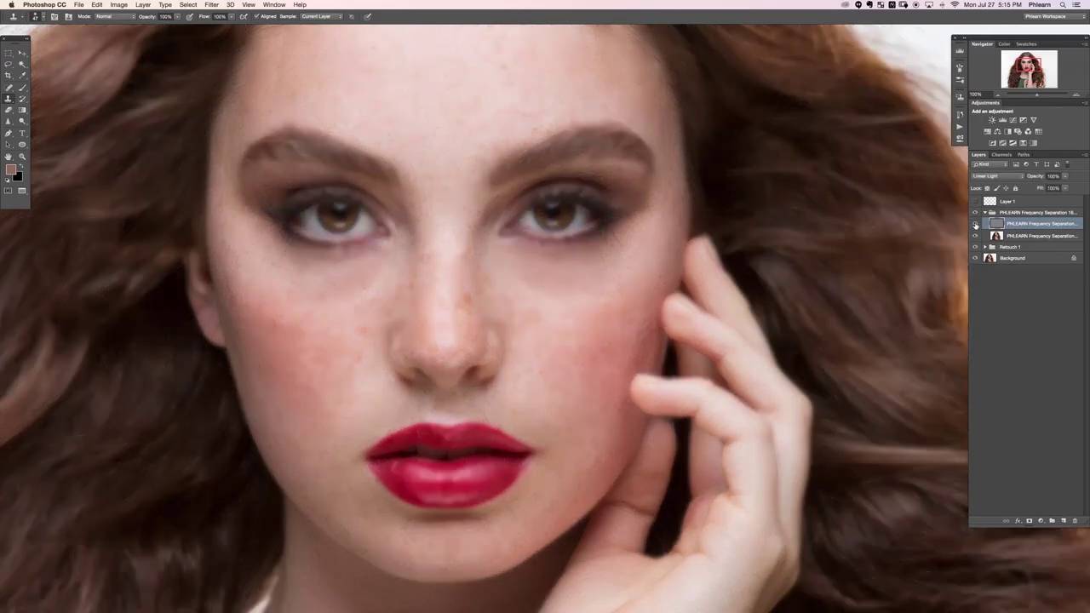
pyautogui.click(975, 223)
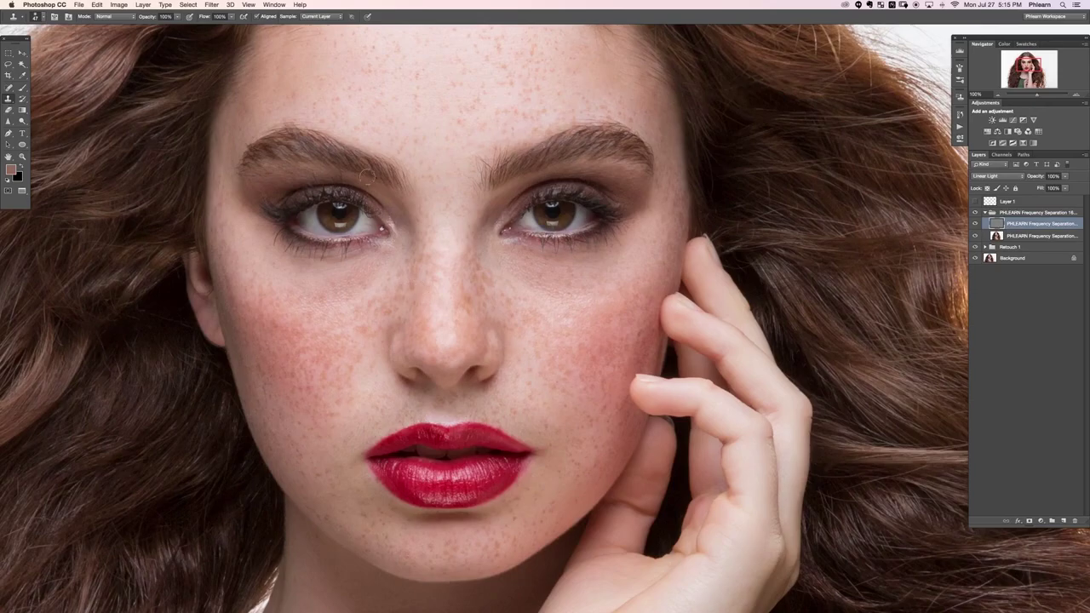
# Step: Clone clean skin texture over the creases beneath the eye on the image's left and inspect the area up close
pyautogui.keyDown('alt'); pyautogui.click(337, 321); pyautogui.keyUp('alt')
pyautogui.keyDown('alt'); pyautogui.click(294, 286); pyautogui.keyUp('alt')
pyautogui.moveTo(305, 295)
pyautogui.mouseDown()
pyautogui.moveTo(337, 284)
pyautogui.moveTo(312, 314)
pyautogui.mouseUp()
pyautogui.keyDown('alt'); pyautogui.click(329, 323); pyautogui.keyUp('alt')
pyautogui.press('super+equal')
pyautogui.press('super+equal')
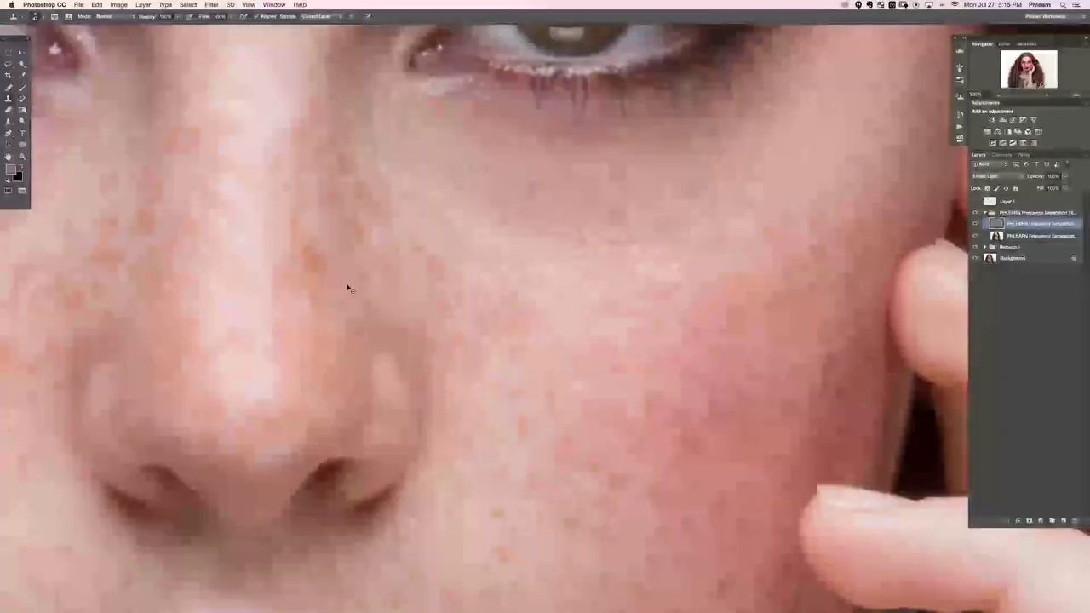
pyautogui.moveTo(204, 256); pyautogui.dragTo(651, 336)
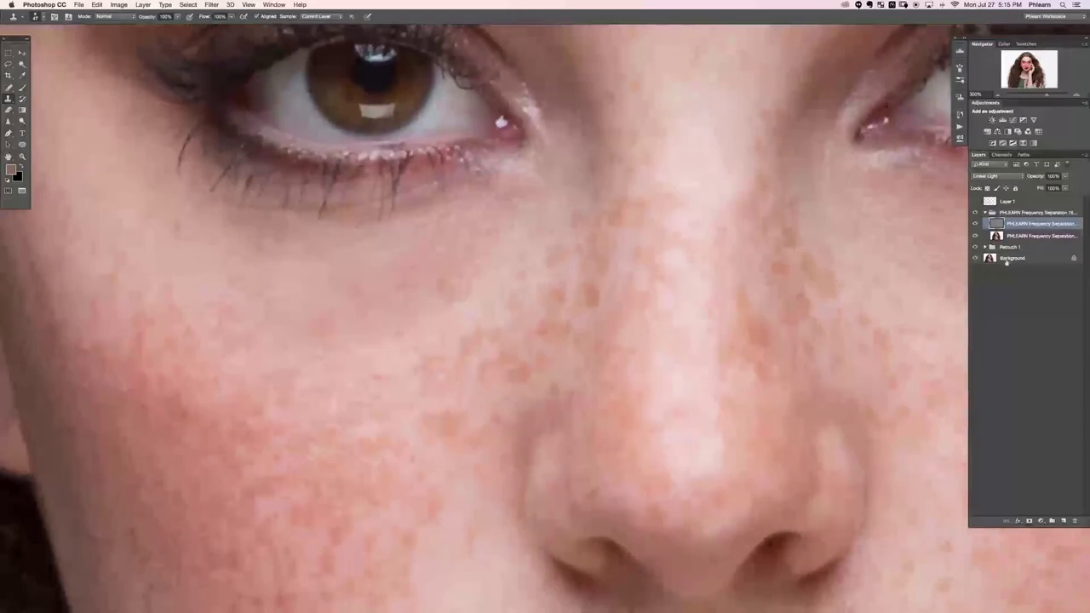
pyautogui.click(976, 224)
pyautogui.press('super+minus')
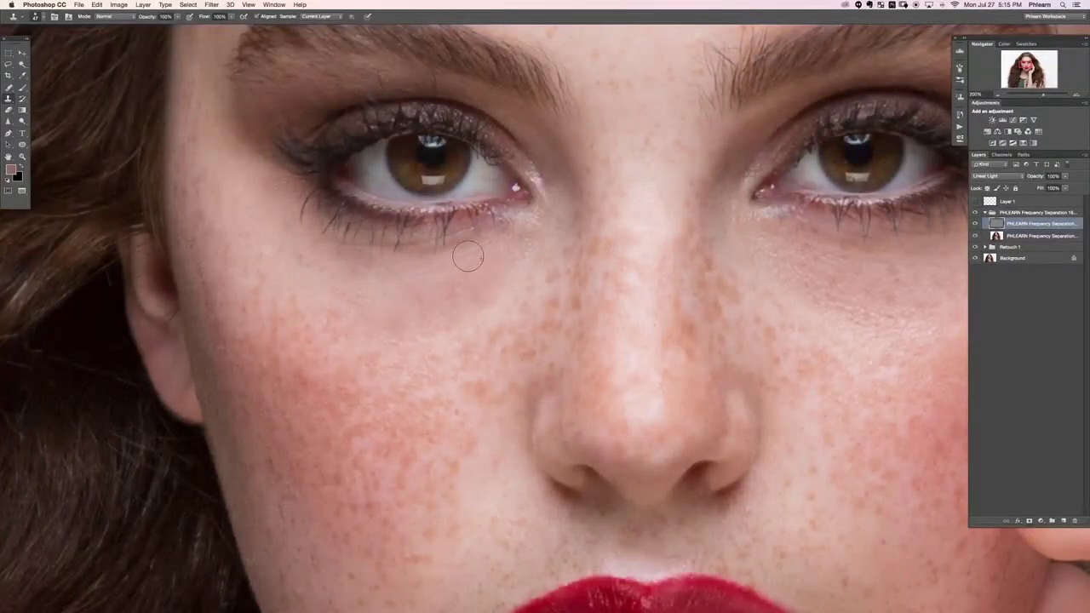
# Step: Smooth the remaining fine lines below the same eye with further Clone Stamp strokes on the high-frequency layer
pyautogui.moveTo(418, 267)
pyautogui.mouseDown()
pyautogui.moveTo(364, 308)
pyautogui.moveTo(385, 288)
pyautogui.mouseUp()
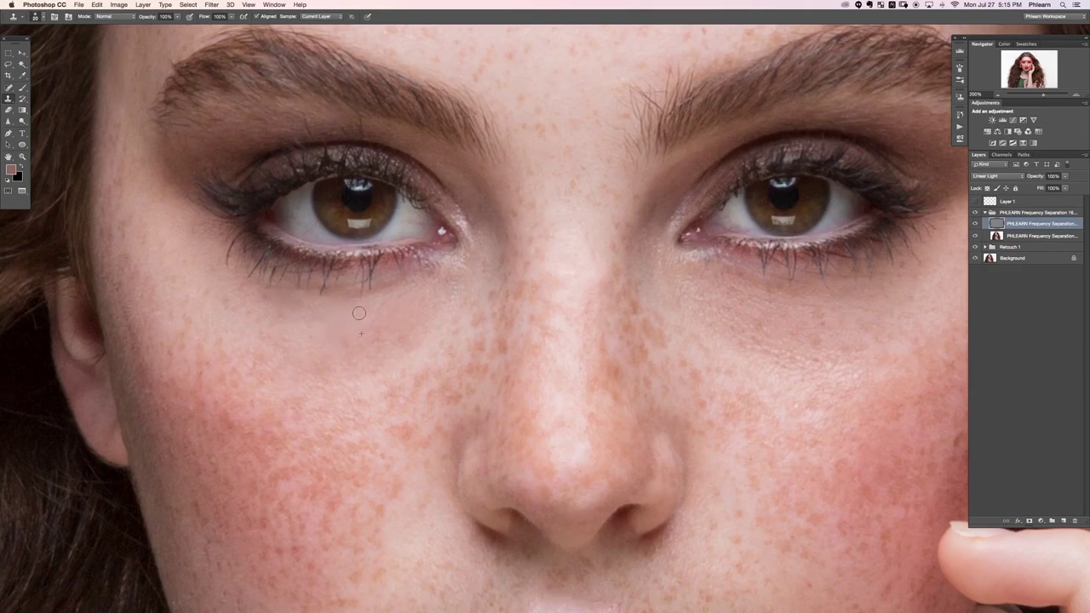
pyautogui.moveTo(404, 334); pyautogui.dragTo(395, 347)
pyautogui.moveTo(387, 302)
pyautogui.mouseDown()
pyautogui.moveTo(369, 318)
pyautogui.moveTo(448, 280)
pyautogui.moveTo(454, 295)
pyautogui.moveTo(387, 375)
pyautogui.moveTo(331, 348)
pyautogui.moveTo(402, 344)
pyautogui.mouseUp()
pyautogui.keyDown('alt'); pyautogui.click(379, 413); pyautogui.keyUp('alt')
# Step: Clone smoother cheek texture over the fine lines and rough skin beneath the eye on the image's right
pyautogui.moveTo(616, 383); pyautogui.dragTo(287, 377)
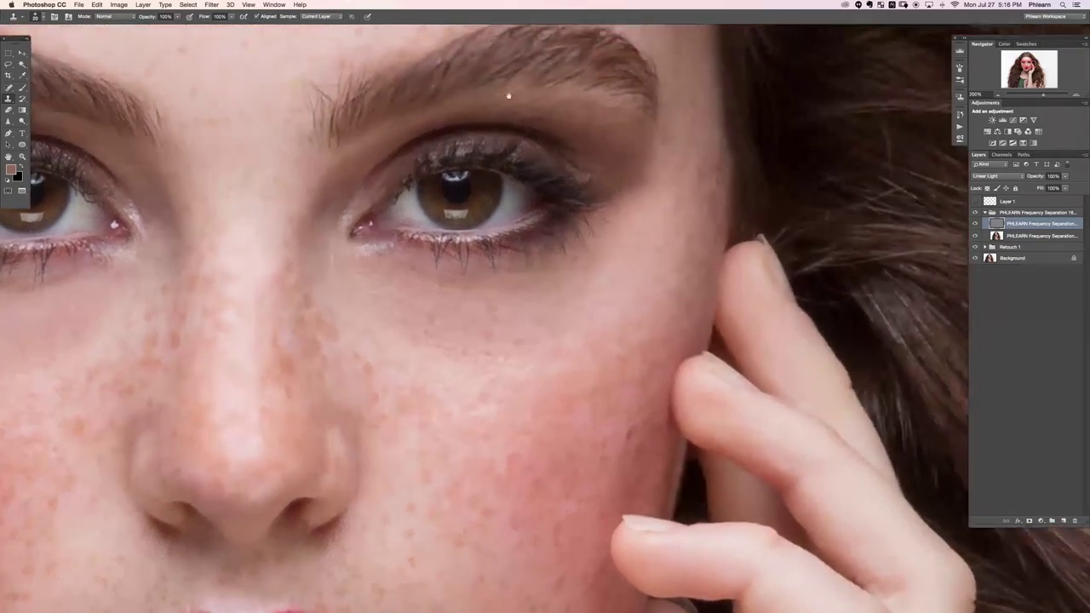
pyautogui.moveTo(515, 335); pyautogui.dragTo(508, 340)
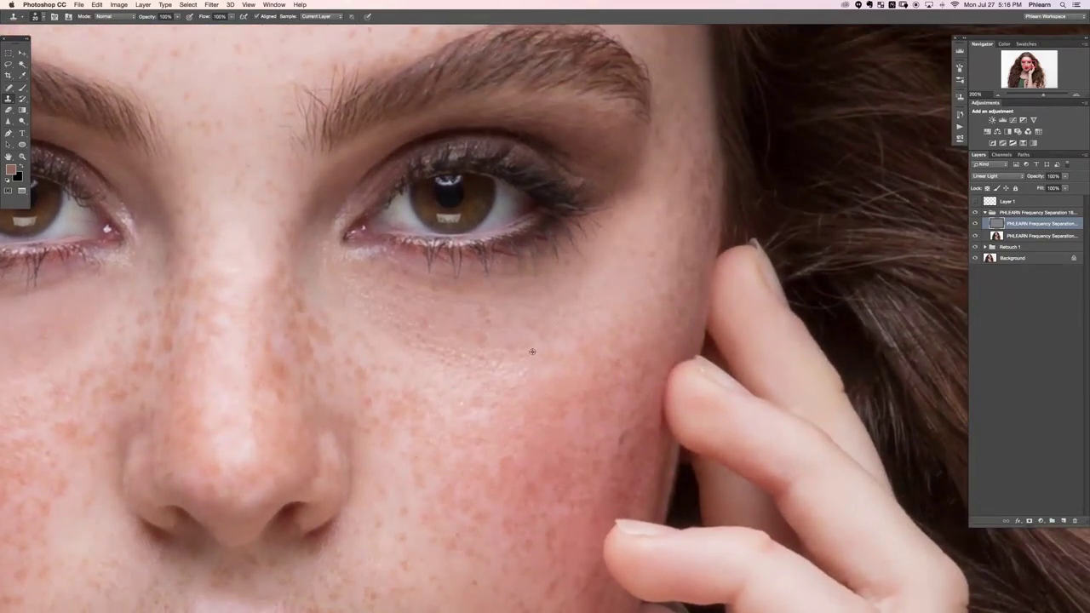
pyautogui.moveTo(456, 388)
pyautogui.mouseDown()
pyautogui.moveTo(450, 413)
pyautogui.moveTo(466, 400)
pyautogui.moveTo(443, 415)
pyautogui.moveTo(430, 449)
pyautogui.moveTo(467, 350)
pyautogui.moveTo(466, 367)
pyautogui.moveTo(480, 350)
pyautogui.moveTo(479, 380)
pyautogui.moveTo(504, 357)
pyautogui.moveTo(499, 379)
pyautogui.moveTo(523, 365)
pyautogui.moveTo(517, 381)
pyautogui.moveTo(497, 358)
pyautogui.moveTo(492, 372)
pyautogui.moveTo(444, 370)
pyautogui.moveTo(442, 346)
pyautogui.moveTo(458, 356)
pyautogui.moveTo(403, 342)
pyautogui.moveTo(427, 342)
pyautogui.moveTo(436, 321)
pyautogui.moveTo(437, 332)
pyautogui.moveTo(383, 320)
pyautogui.mouseUp()
pyautogui.keyDown('alt'); pyautogui.click(442, 416); pyautogui.keyUp('alt')
pyautogui.keyDown('alt'); pyautogui.click(428, 381); pyautogui.keyUp('alt')
pyautogui.moveTo(485, 319)
pyautogui.mouseDown()
pyautogui.moveTo(540, 322)
pyautogui.moveTo(476, 338)
pyautogui.moveTo(464, 302)
pyautogui.mouseUp()
pyautogui.keyDown('alt'); pyautogui.click(524, 348); pyautogui.keyUp('alt')
pyautogui.moveTo(372, 260); pyautogui.dragTo(364, 267)
pyautogui.moveTo(389, 297); pyautogui.dragTo(411, 297)
pyautogui.moveTo(319, 291)
pyautogui.mouseDown()
pyautogui.moveTo(449, 413)
pyautogui.moveTo(458, 408)
pyautogui.mouseUp()
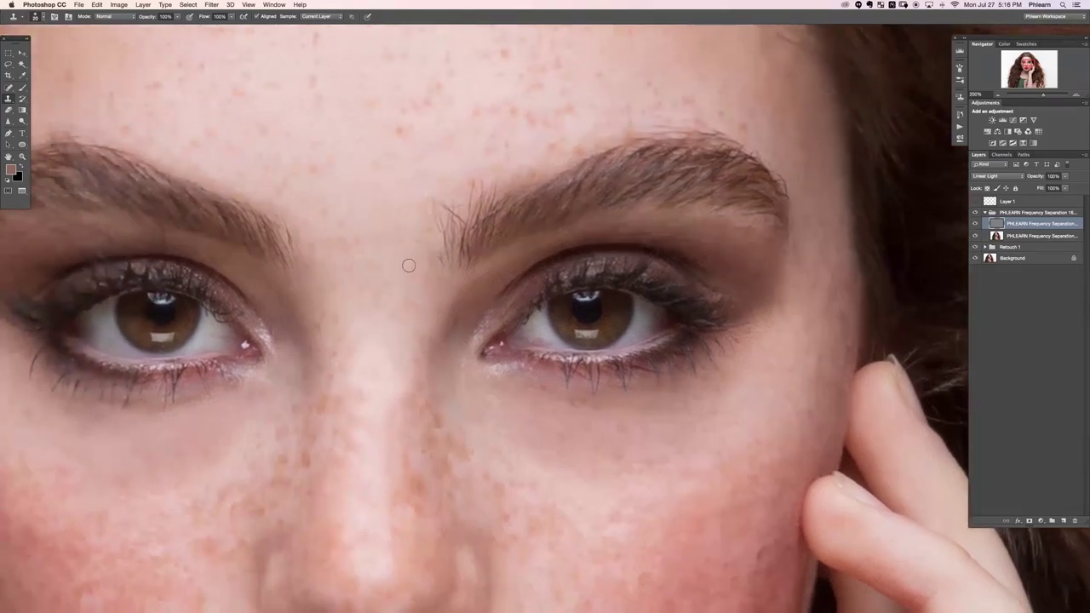
# Step: Clone clean forehead texture over the stray hairs along the hairline on the image's left
pyautogui.moveTo(413, 239)
pyautogui.mouseDown()
pyautogui.moveTo(428, 281)
pyautogui.moveTo(429, 258)
pyautogui.moveTo(440, 280)
pyautogui.moveTo(426, 226)
pyautogui.moveTo(434, 202)
pyautogui.mouseUp()
pyautogui.scroll(10, 408, 243)
pyautogui.hscroll(-10, 408, 242)
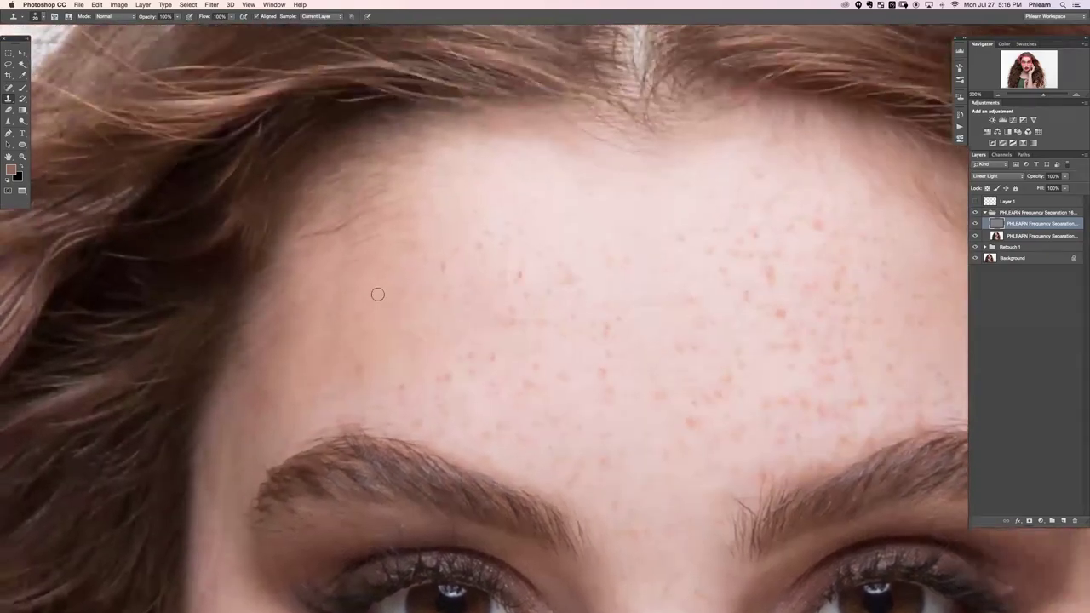
pyautogui.moveTo(425, 238)
pyautogui.mouseDown()
pyautogui.moveTo(352, 242)
pyautogui.moveTo(400, 228)
pyautogui.mouseUp()
pyautogui.click(382, 233)
pyautogui.click(339, 258)
pyautogui.keyDown('alt'); pyautogui.click(419, 286); pyautogui.keyUp('alt')
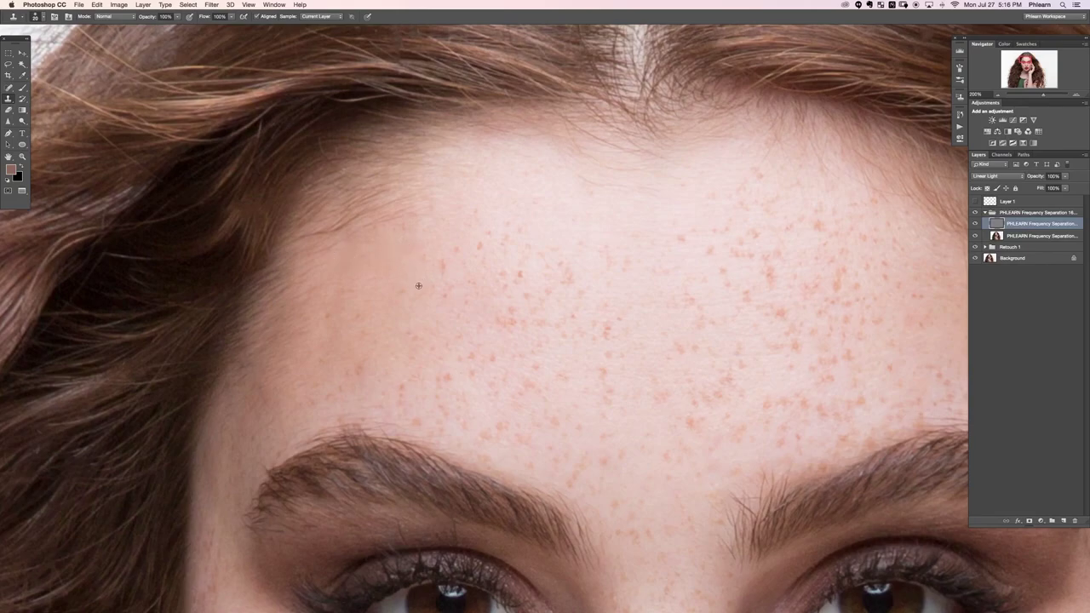
pyautogui.click(383, 212)
pyautogui.keyDown('alt'); pyautogui.click(387, 247); pyautogui.keyUp('alt')
pyautogui.click(367, 214)
# Step: Clone clean skin texture over the stray hairs at the image's right hairline and the uneven skin above the upper lip
pyautogui.moveTo(630, 272); pyautogui.dragTo(241, 247)
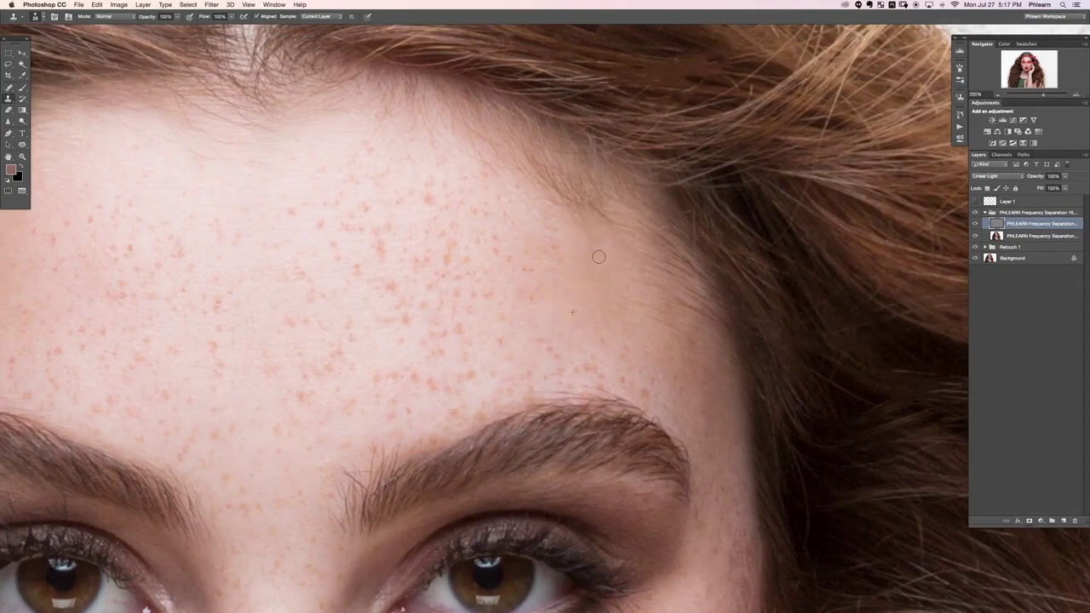
pyautogui.scroll(-4, 520, 282)
pyautogui.hscroll(3, 520, 282)
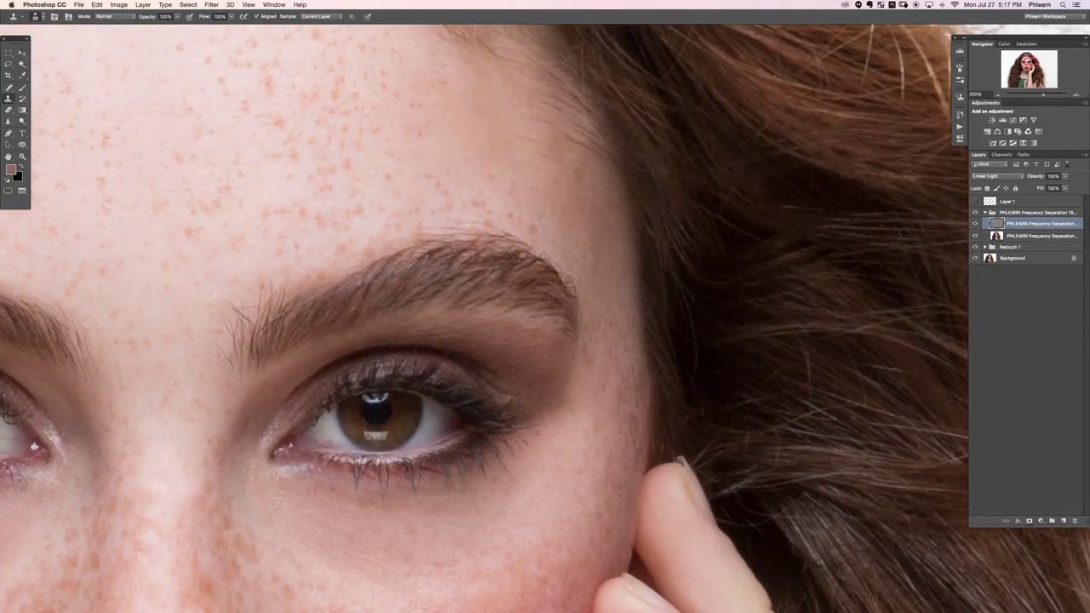
pyautogui.scroll(-12, 486, 405)
pyautogui.hscroll(-6, 486, 405)
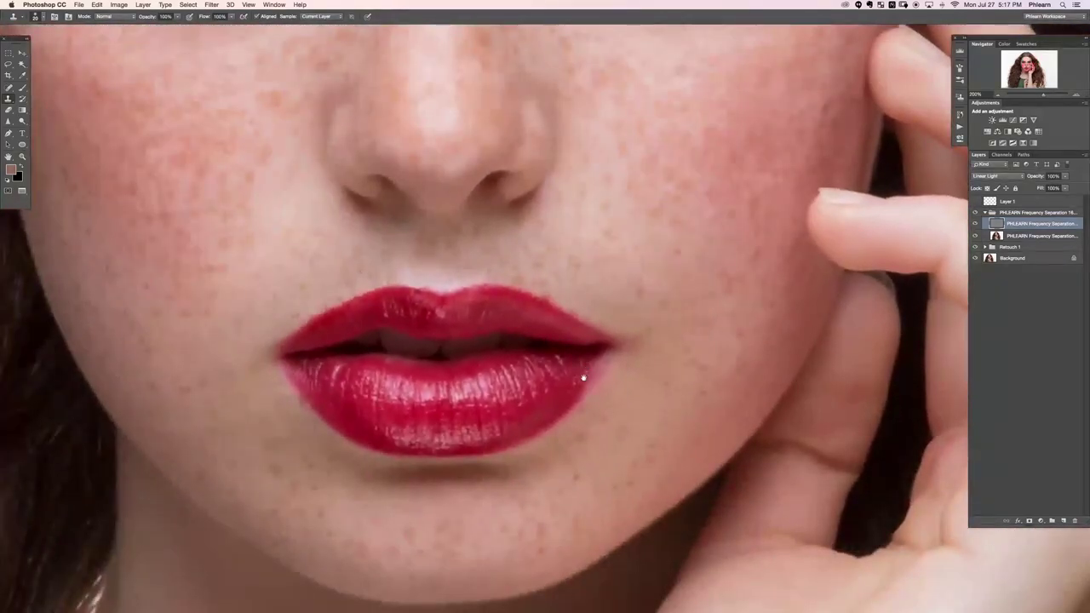
pyautogui.moveTo(583, 377)
pyautogui.mouseDown()
pyautogui.moveTo(590, 350)
pyautogui.moveTo(601, 377)
pyautogui.mouseUp()
pyautogui.scroll(1, 600, 378)
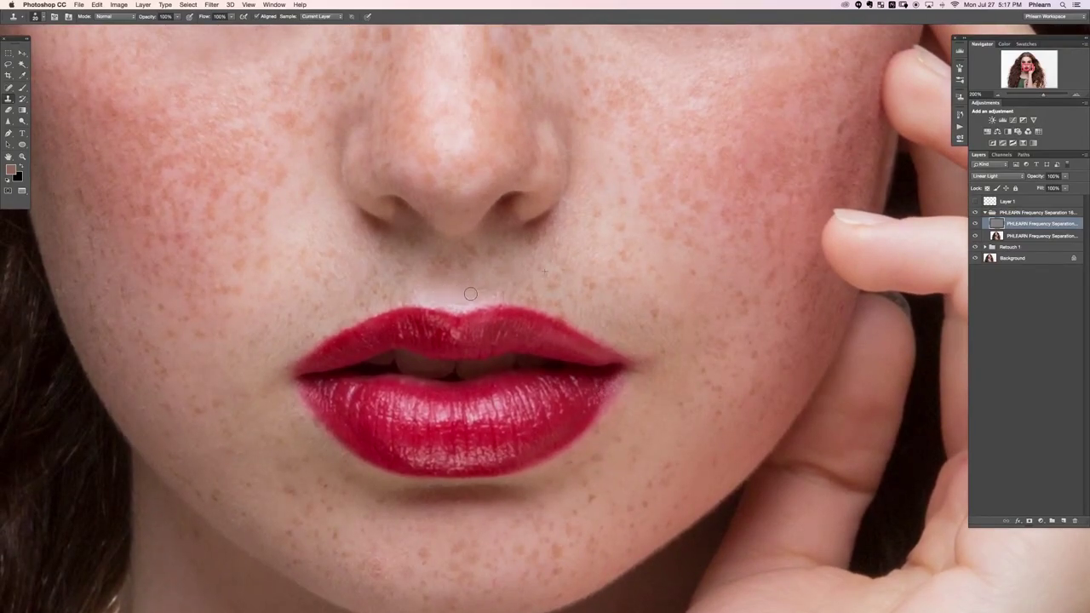
pyautogui.moveTo(509, 291); pyautogui.dragTo(490, 289)
pyautogui.scroll(5, 308, 243)
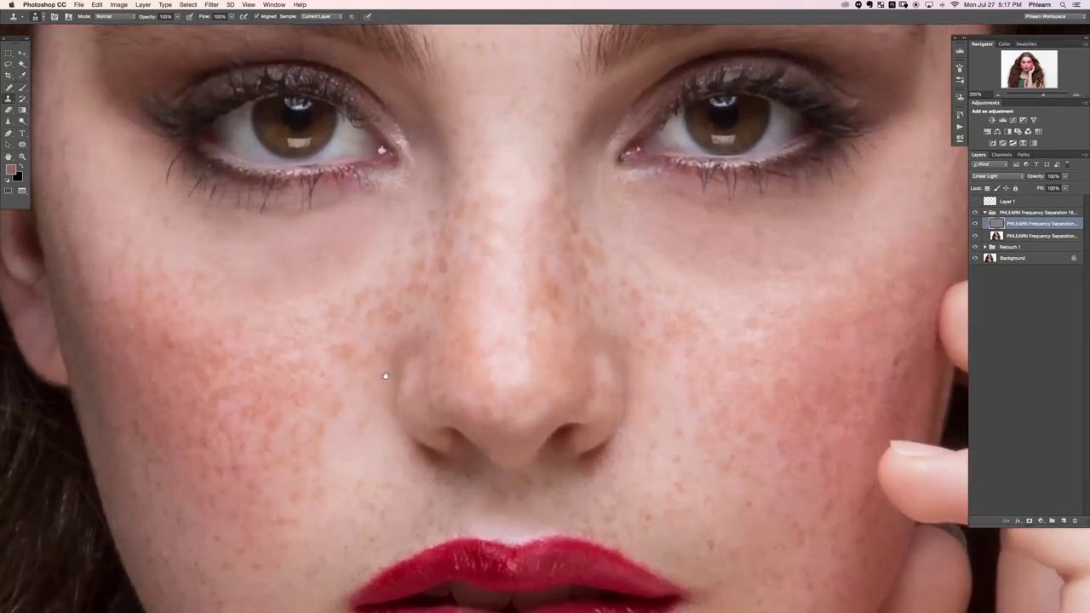
pyautogui.scroll(1, 385, 376)
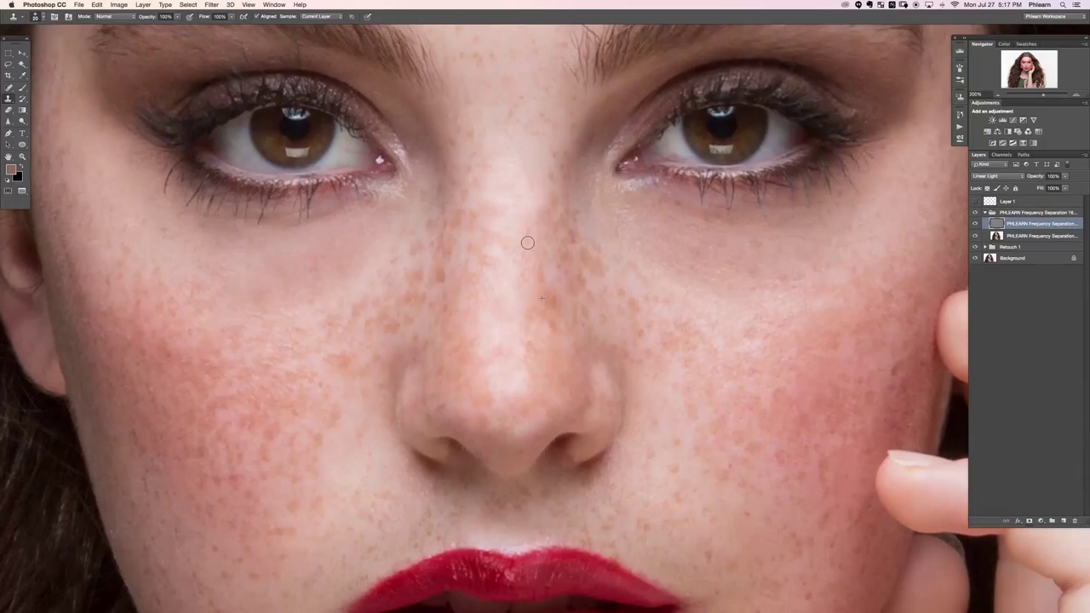
# Step: Compare the face before and after by toggling the visibility of the frequency separation group and its high-frequency layer
pyautogui.press('super+minus')
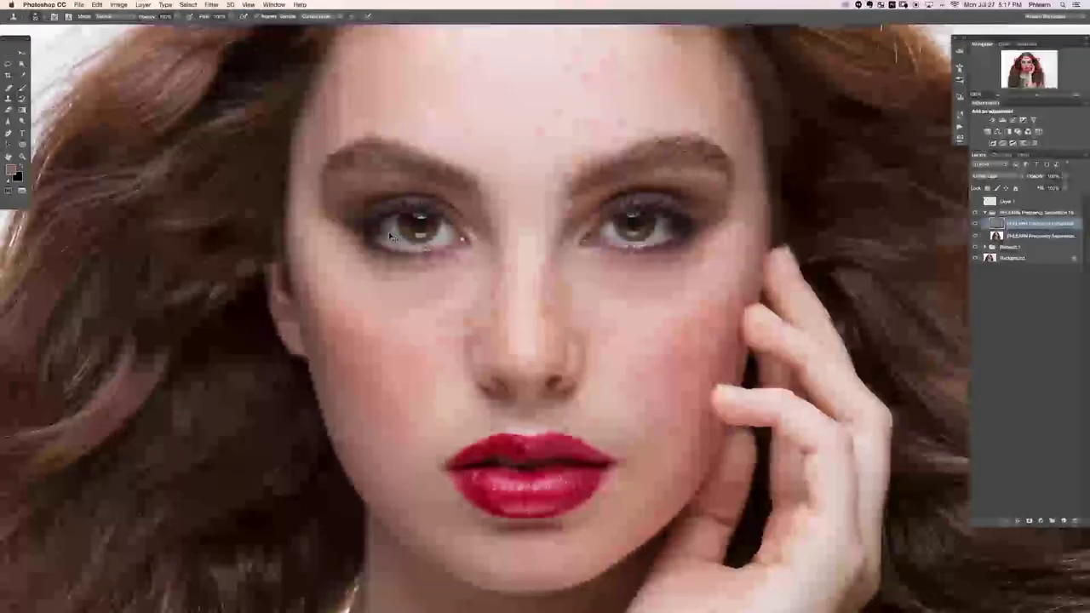
pyautogui.press('super+minus')
pyautogui.press('super+plus')
pyautogui.click(976, 212)
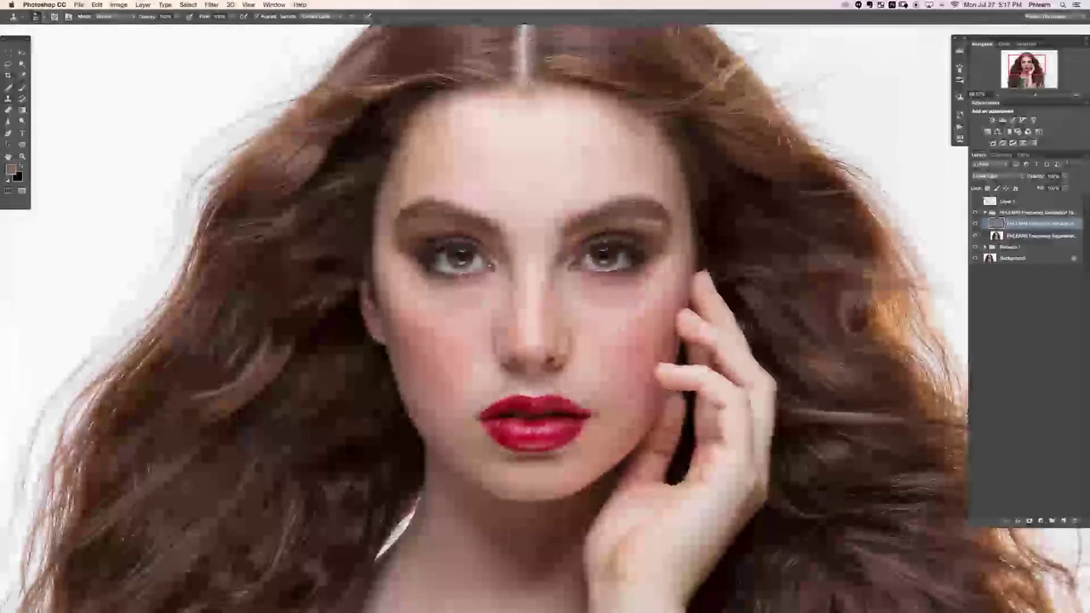
pyautogui.press('super+minus')
pyautogui.click(976, 224)
pyautogui.click(976, 224)
# Step: Add a blank layer directly above the low-frequency layer and switch to the Brush tool
pyautogui.click(1018, 237)
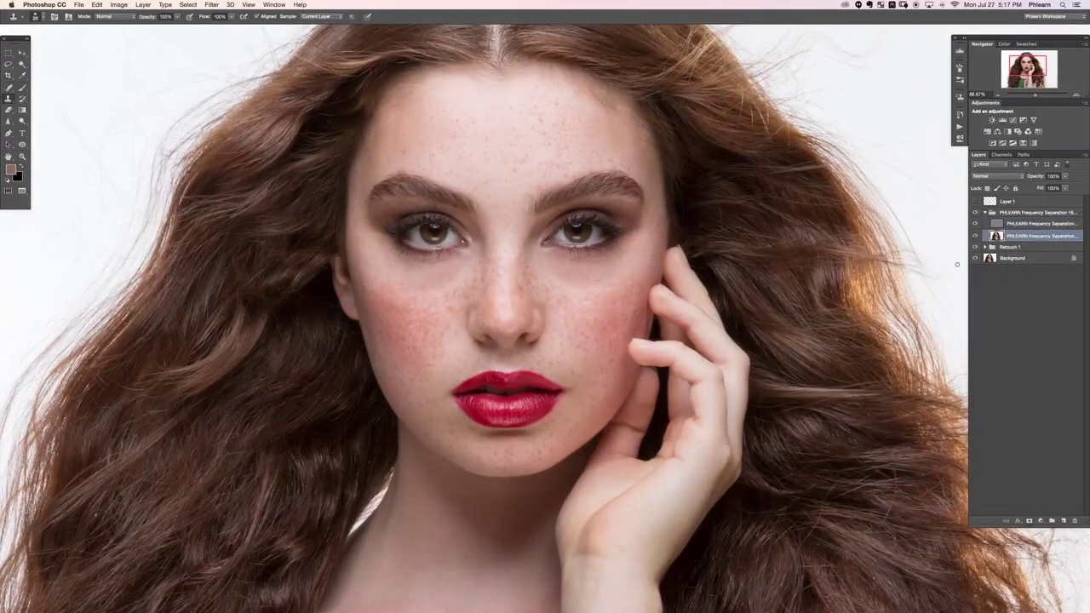
pyautogui.press('super+alt+shift+n')
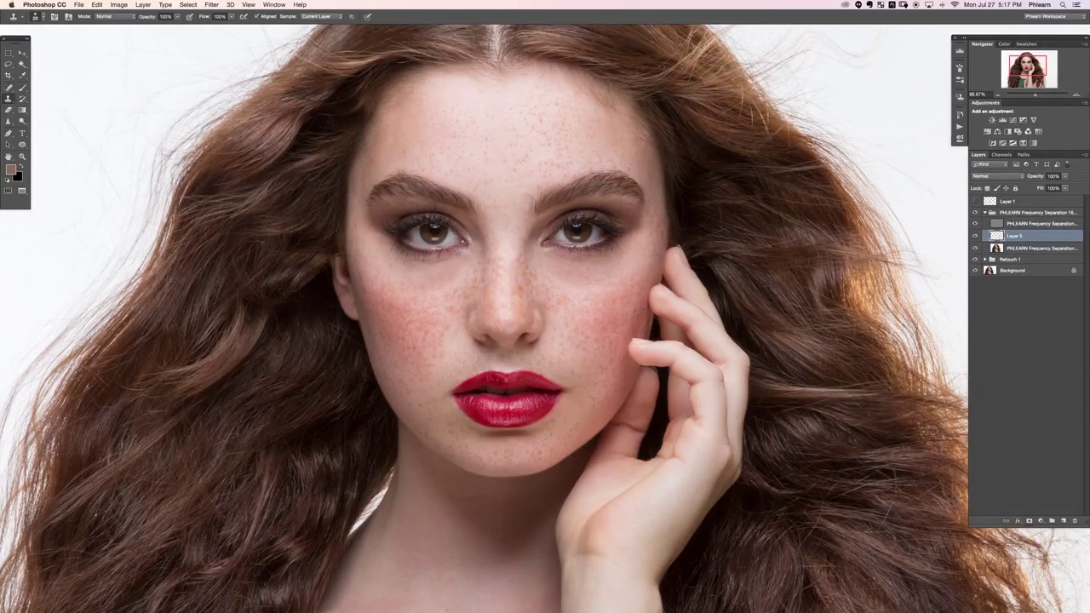
pyautogui.press('b')
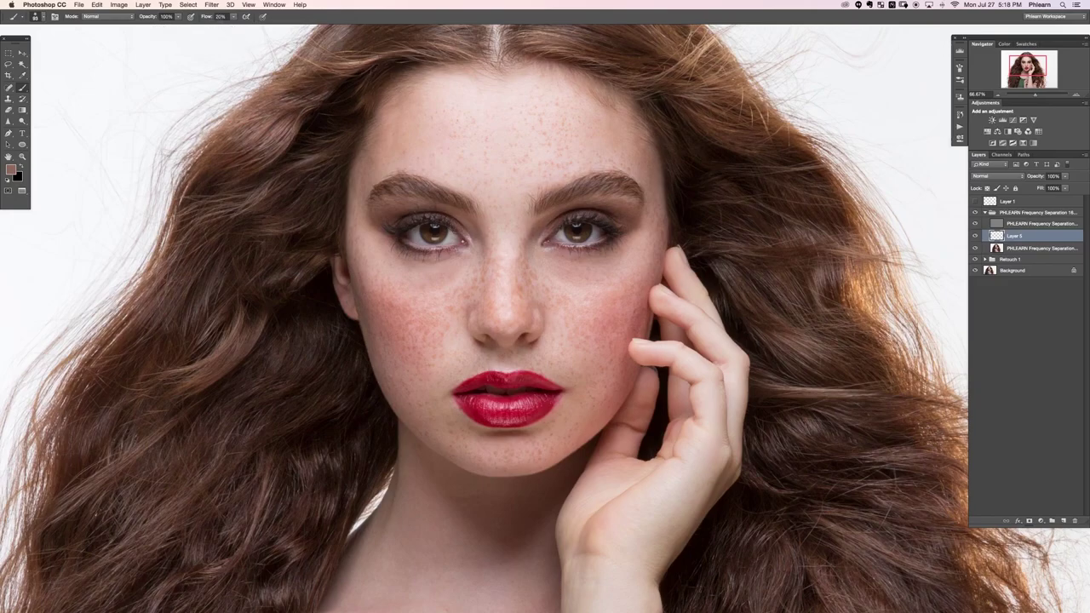
# Step: Try painting a sampled forehead skin color broadly across the eyes and brows, and undo the paint
pyautogui.keyDown('alt'); pyautogui.click(509, 183); pyautogui.keyUp('alt')
pyautogui.moveTo(510, 182)
pyautogui.mouseDown()
pyautogui.moveTo(494, 207)
pyautogui.moveTo(524, 163)
pyautogui.moveTo(512, 225)
pyautogui.moveTo(491, 195)
pyautogui.moveTo(528, 176)
pyautogui.moveTo(562, 221)
pyautogui.moveTo(595, 204)
pyautogui.moveTo(599, 249)
pyautogui.moveTo(596, 281)
pyautogui.moveTo(502, 341)
pyautogui.moveTo(423, 161)
pyautogui.moveTo(519, 214)
pyautogui.mouseUp()
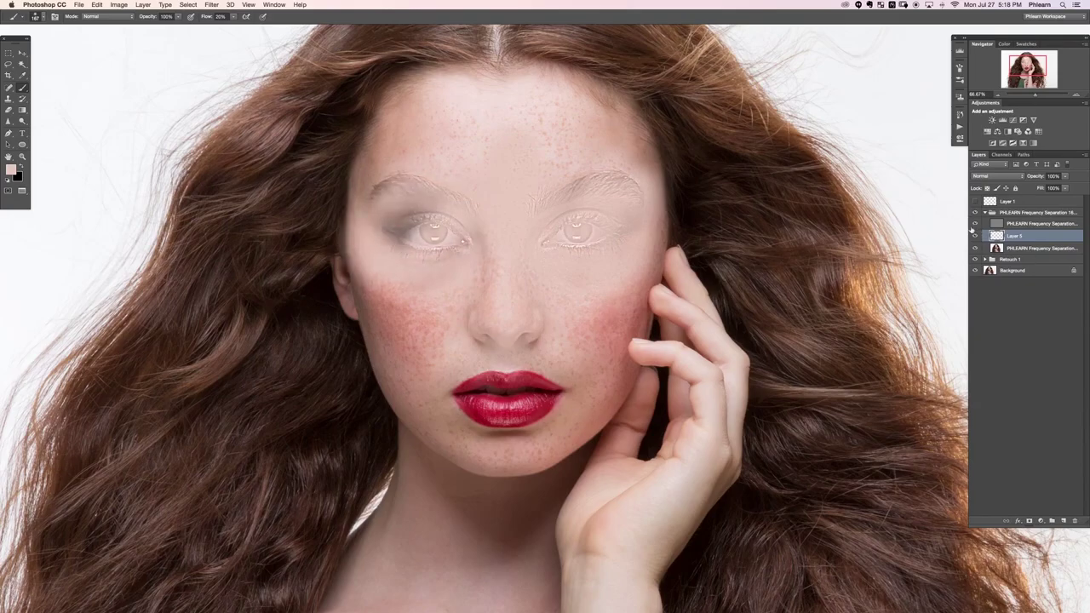
pyautogui.press('super+z')
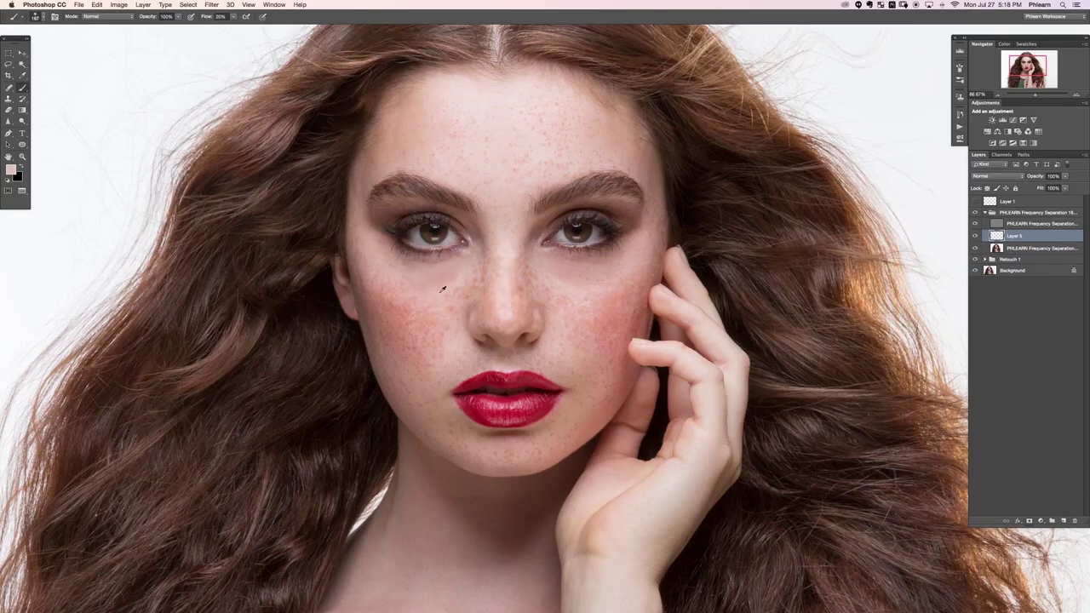
# Step: Brush sampled nearby skin tones over the dark area beneath the eye on the image's left and compare the result
pyautogui.keyDown('alt'); pyautogui.click(460, 281); pyautogui.keyUp('alt')
pyautogui.keyDown('alt'); pyautogui.click(461, 279); pyautogui.keyUp('alt')
pyautogui.keyDown('alt'); pyautogui.click(430, 270); pyautogui.keyUp('alt')
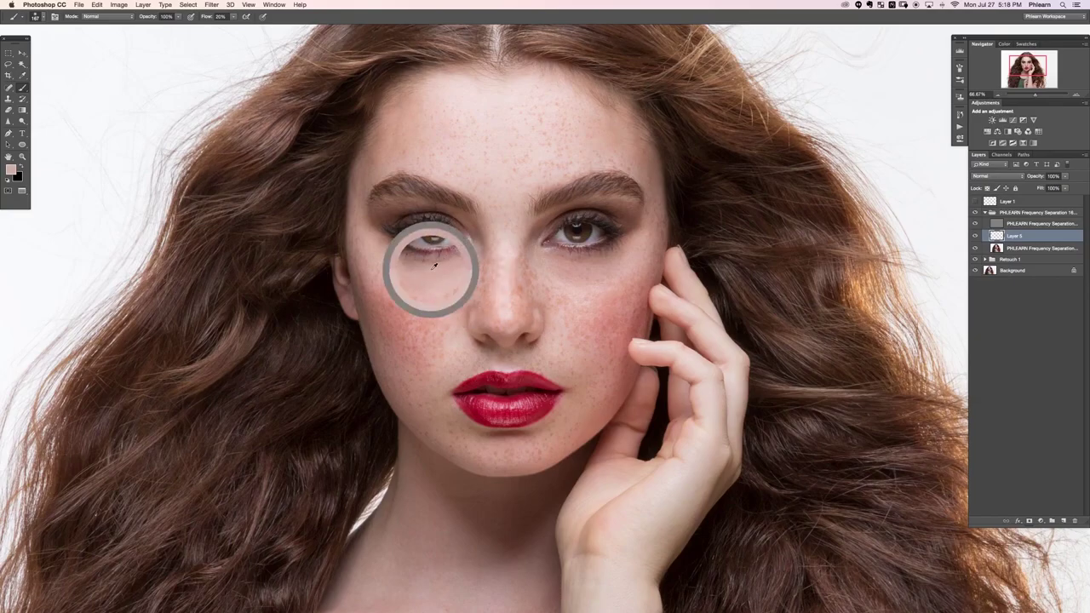
pyautogui.moveTo(462, 276)
pyautogui.mouseDown()
pyautogui.moveTo(449, 281)
pyautogui.moveTo(460, 276)
pyautogui.mouseUp()
pyautogui.keyDown('alt'); pyautogui.click(399, 264); pyautogui.keyUp('alt')
pyautogui.moveTo(418, 280)
pyautogui.mouseDown()
pyautogui.moveTo(392, 265)
pyautogui.moveTo(437, 286)
pyautogui.moveTo(458, 277)
pyautogui.mouseUp()
pyautogui.keyDown('alt'); pyautogui.click(443, 297); pyautogui.keyUp('alt')
pyautogui.keyDown('alt'); pyautogui.click(456, 309); pyautogui.keyUp('alt')
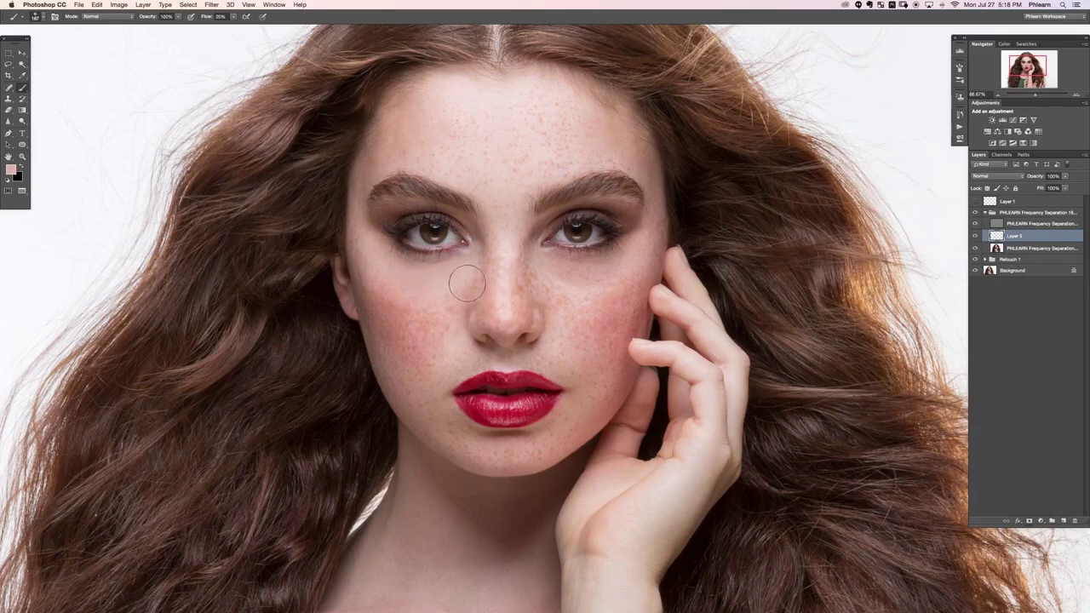
pyautogui.keyDown('alt'); pyautogui.click(378, 255); pyautogui.keyUp('alt')
pyautogui.click(974, 227)
# Step: Brush sampled cheek color beneath the eye on the image's right and check the face at several magnifications
pyautogui.keyDown('alt'); pyautogui.click(606, 309); pyautogui.keyUp('alt')
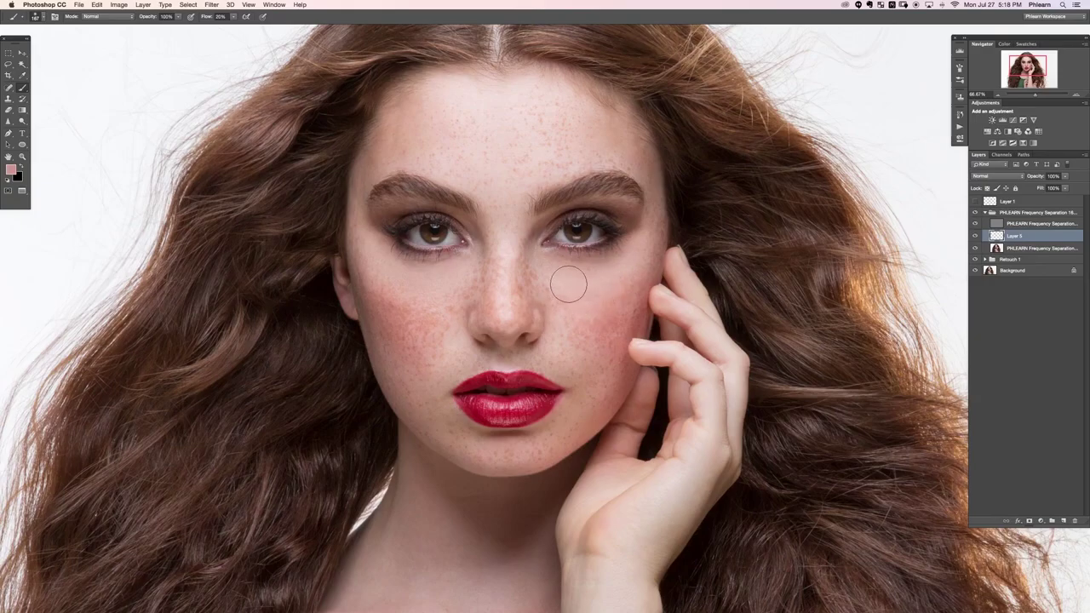
pyautogui.press('super+equal')
pyautogui.press('super+equal')
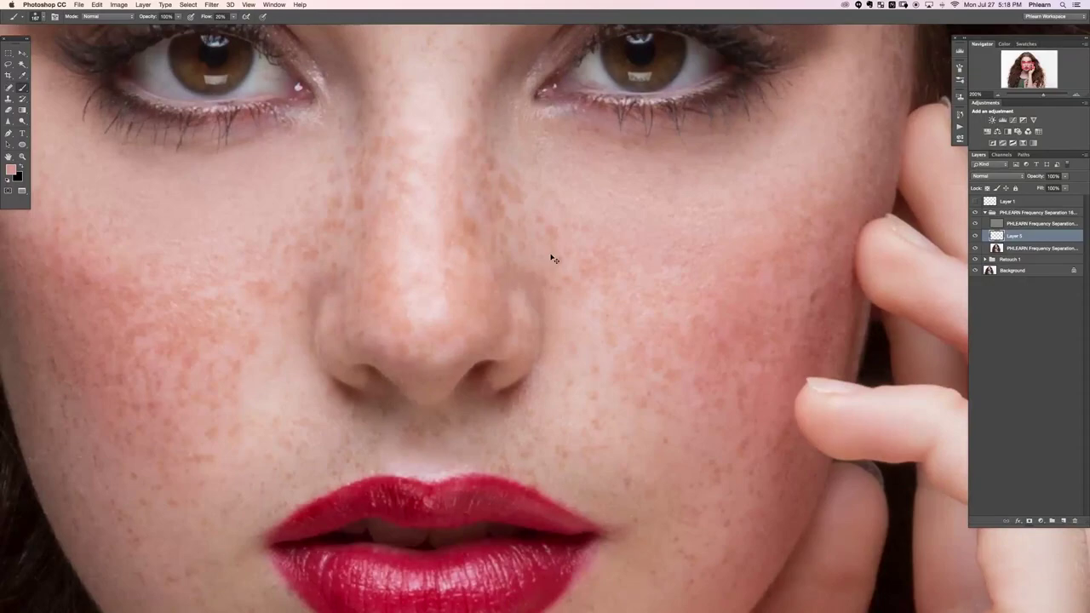
pyautogui.press('super+minus')
pyautogui.press('super+minus')
pyautogui.press('super+minus')
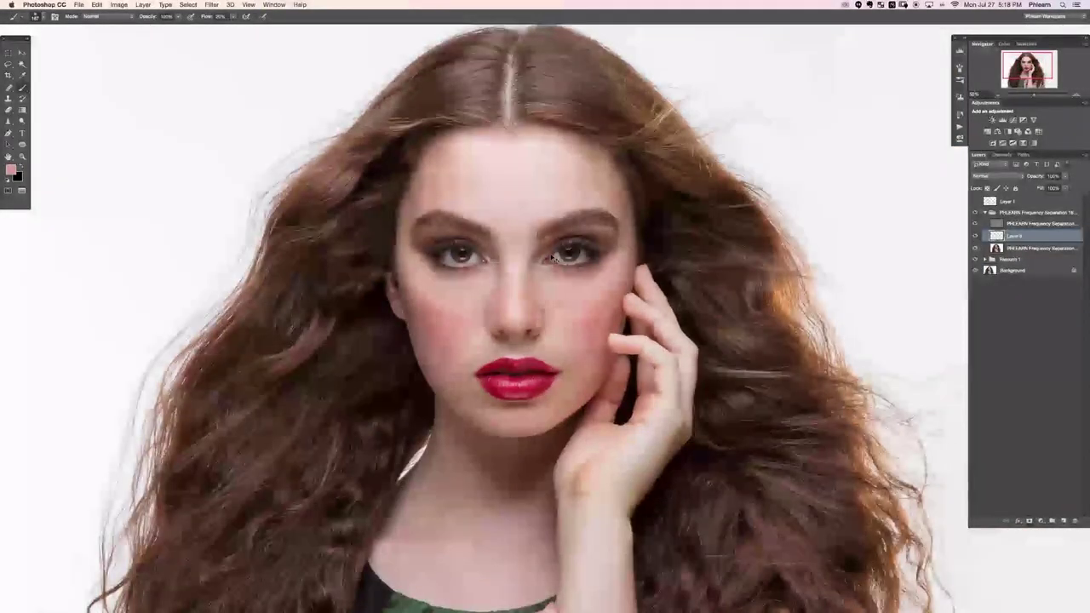
pyautogui.press('super+minus')
pyautogui.moveTo(693, 290); pyautogui.dragTo(666, 296)
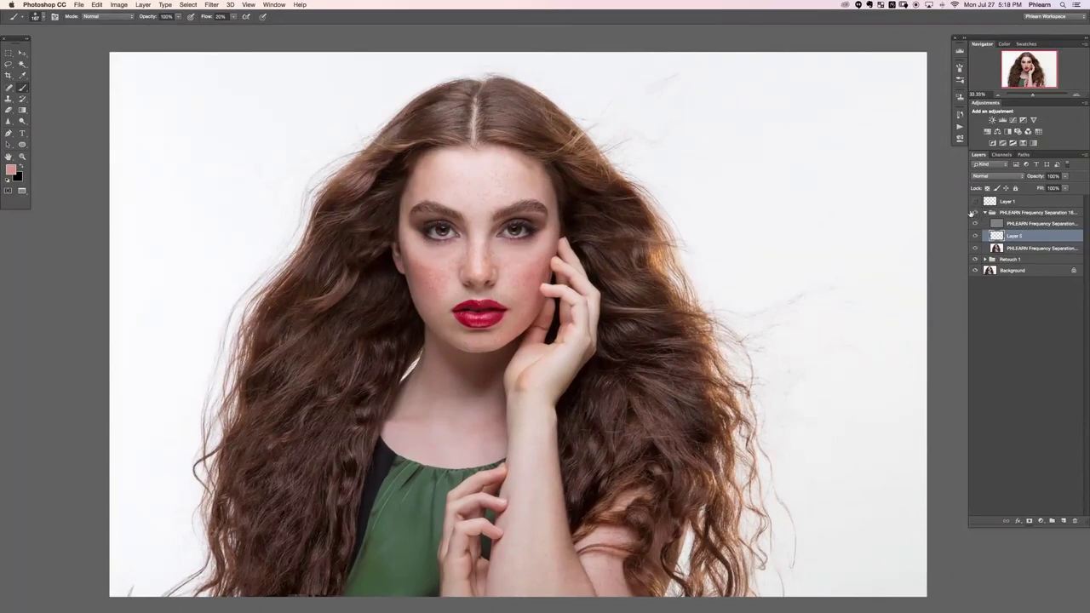
# Step: Add a second blank layer above the first paint layer and brush sampled skin color over the forehead on the image's left
pyautogui.press('super+j')
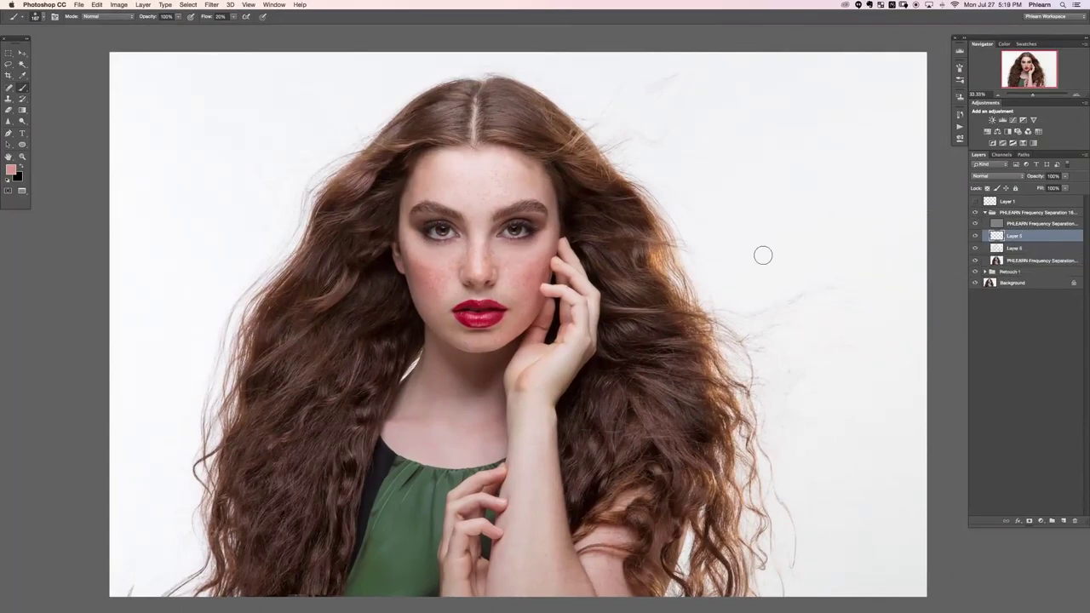
pyautogui.moveTo(464, 269)
pyautogui.mouseDown()
pyautogui.moveTo(437, 279)
pyautogui.moveTo(441, 262)
pyautogui.moveTo(416, 282)
pyautogui.mouseUp()
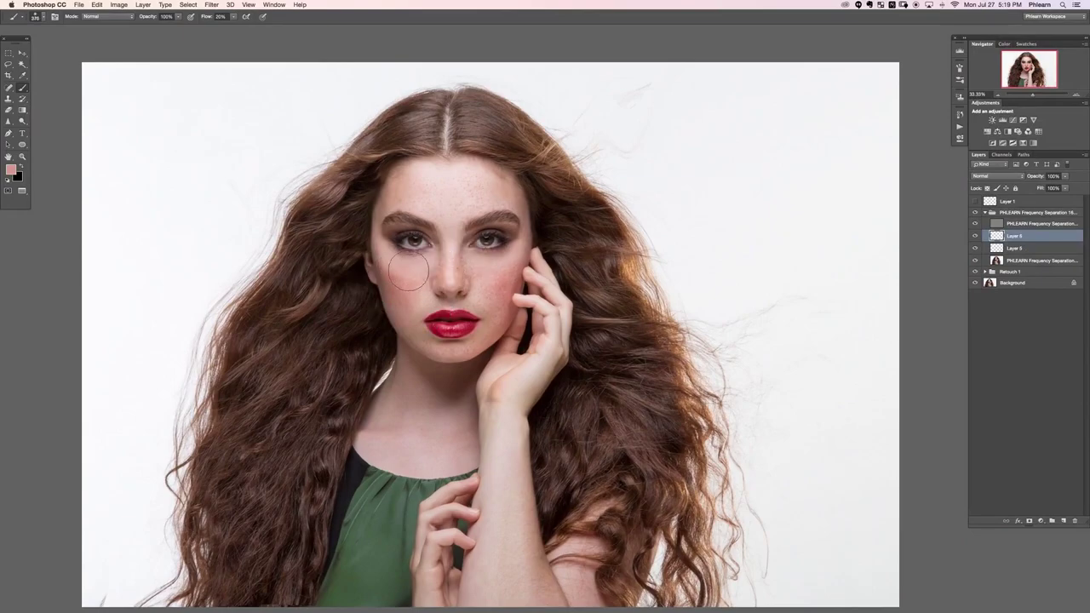
pyautogui.press('super+z')
pyautogui.keyDown('alt'); pyautogui.click(422, 210); pyautogui.keyUp('alt')
pyautogui.moveTo(416, 177); pyautogui.dragTo(408, 186)
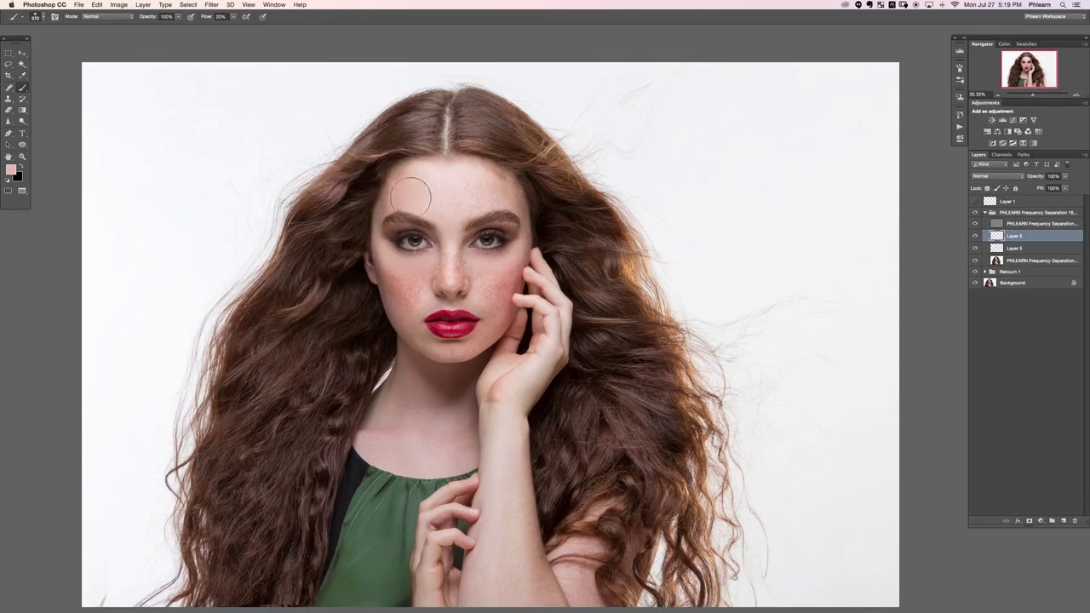
# Step: Even out the color across the middle and image-right side of the forehead with repeatedly sampled skin tones
pyautogui.keyDown('alt'); pyautogui.click(427, 181); pyautogui.keyUp('alt')
pyautogui.moveTo(428, 180)
pyautogui.mouseDown()
pyautogui.moveTo(463, 181)
pyautogui.moveTo(463, 206)
pyautogui.moveTo(507, 189)
pyautogui.moveTo(491, 178)
pyautogui.moveTo(508, 197)
pyautogui.mouseUp()
pyautogui.keyDown('alt'); pyautogui.click(441, 188); pyautogui.keyUp('alt')
pyautogui.keyDown('alt'); pyautogui.click(461, 197); pyautogui.keyUp('alt')
pyautogui.keyDown('alt'); pyautogui.click(488, 195); pyautogui.keyUp('alt')
pyautogui.keyDown('alt'); pyautogui.click(508, 197); pyautogui.keyUp('alt')
pyautogui.keyDown('alt'); pyautogui.click(526, 195); pyautogui.keyUp('alt')
pyautogui.keyDown('alt'); pyautogui.click(495, 190); pyautogui.keyUp('alt')
# Step: Lower the brush flow to 10% and blend sampled tones around the temple, cheek and nose bridge on the image's right
pyautogui.hotkey('shift', '1')
pyautogui.moveTo(498, 192)
pyautogui.mouseDown()
pyautogui.moveTo(484, 197)
pyautogui.moveTo(496, 189)
pyautogui.moveTo(527, 218)
pyautogui.mouseUp()
pyautogui.keyDown('alt'); pyautogui.click(525, 230); pyautogui.keyUp('alt')
pyautogui.keyDown('alt'); pyautogui.click(498, 265); pyautogui.keyUp('alt')
pyautogui.keyDown('alt'); pyautogui.click(453, 240); pyautogui.keyUp('alt')
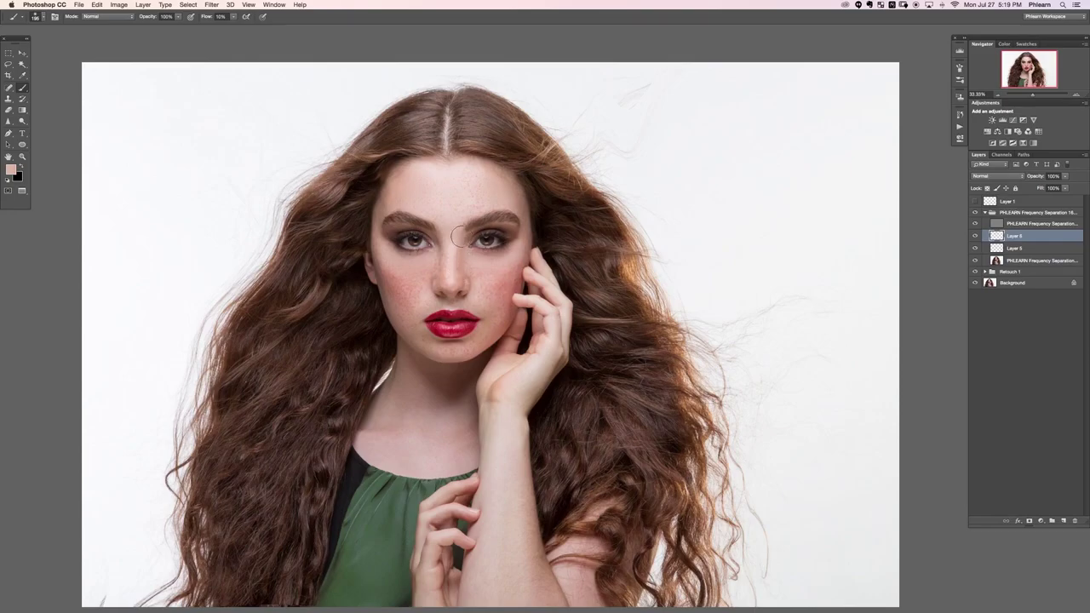
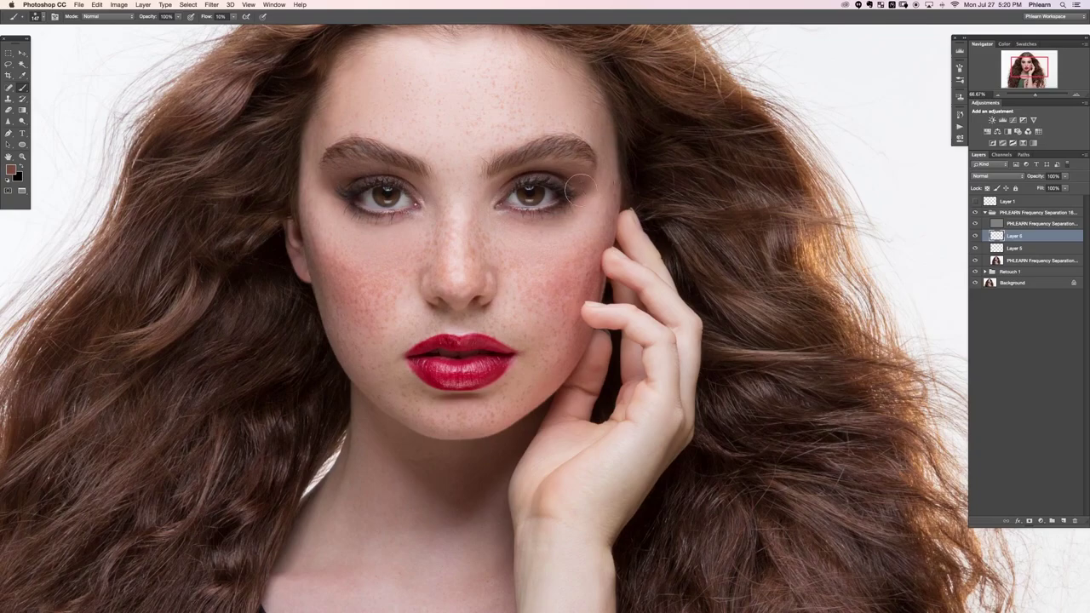
# Step: Blend sampled eyeshadow and skin tones around the outer corner of the eye on the image's right
pyautogui.keyDown('alt'); pyautogui.click(598, 183); pyautogui.keyUp('alt')
pyautogui.moveTo(581, 188)
pyautogui.mouseDown()
pyautogui.moveTo(607, 176)
pyautogui.moveTo(572, 205)
pyautogui.mouseUp()
pyautogui.keyDown('alt'); pyautogui.click(579, 181); pyautogui.keyUp('alt')
pyautogui.press('super+minus')
pyautogui.press('super+minus')
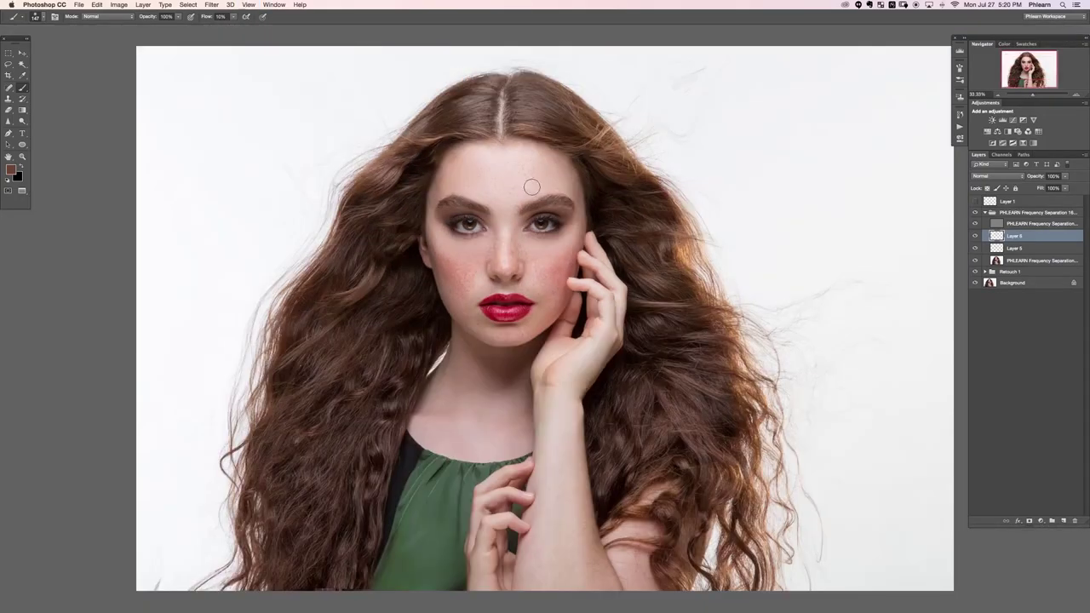
# Step: Brush sampled skin tones over the ear and upper cheek on the image's left to smooth the color transitions
pyautogui.moveTo(472, 360); pyautogui.dragTo(440, 371)
pyautogui.moveTo(432, 284); pyautogui.dragTo(441, 284)
pyautogui.keyDown('alt'); pyautogui.click(405, 269); pyautogui.keyUp('alt')
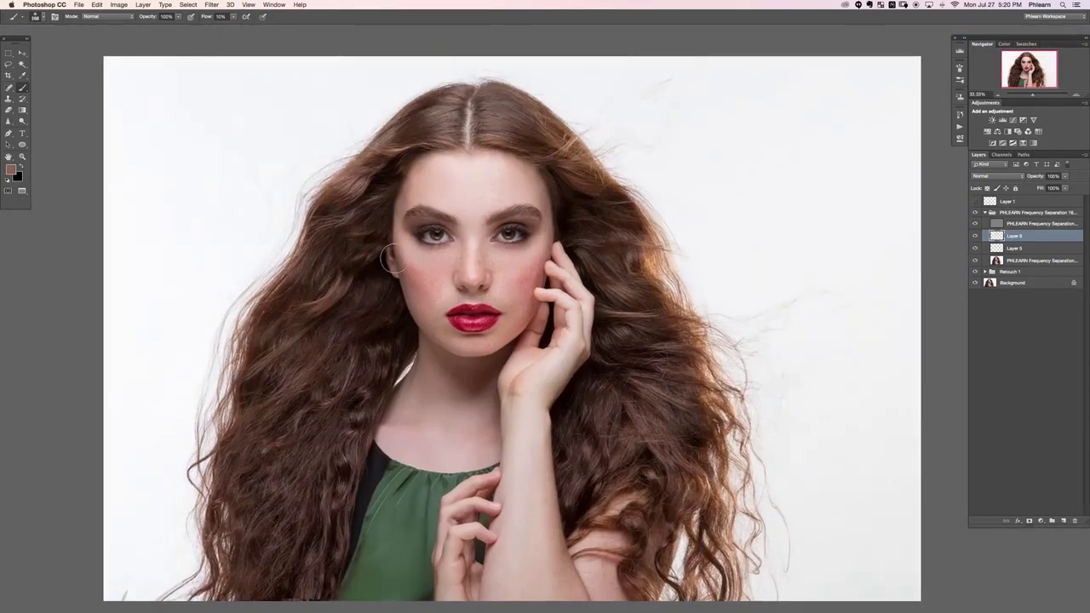
pyautogui.keyDown('alt'); pyautogui.click(400, 257); pyautogui.keyUp('alt')
pyautogui.keyDown('alt'); pyautogui.click(419, 259); pyautogui.keyUp('alt')
pyautogui.moveTo(407, 252); pyautogui.dragTo(439, 277)
pyautogui.keyDown('alt'); pyautogui.click(414, 267); pyautogui.keyUp('alt')
pyautogui.keyDown('alt'); pyautogui.click(438, 277); pyautogui.keyUp('alt')
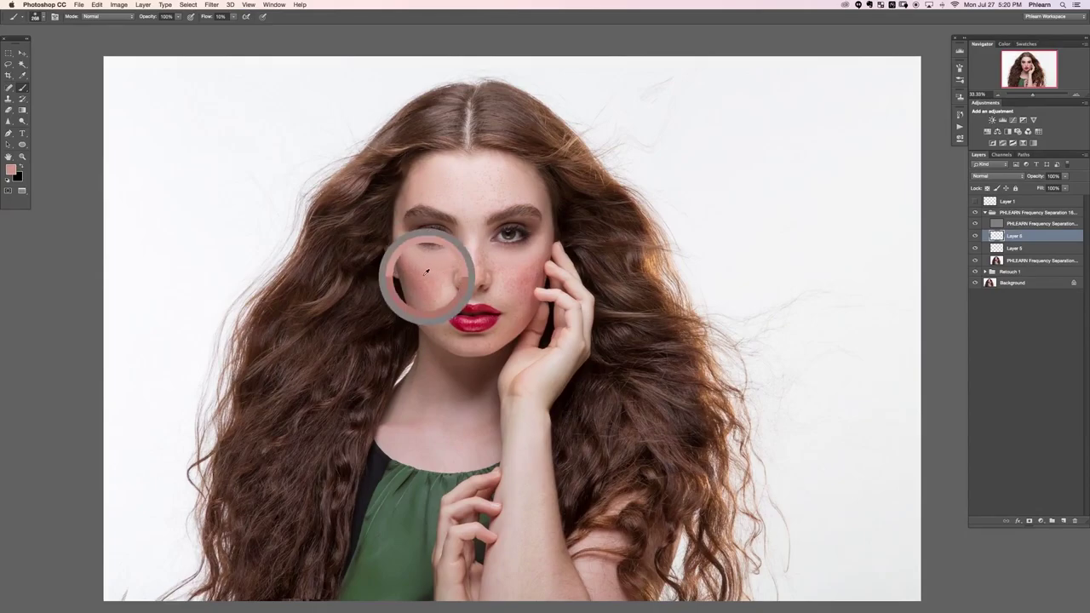
# Step: Blend sampled highlight and skin tones along the nose bridge and beside the nose
pyautogui.keyDown('alt'); pyautogui.click(466, 253); pyautogui.keyUp('alt')
pyautogui.moveTo(470, 253); pyautogui.dragTo(463, 248)
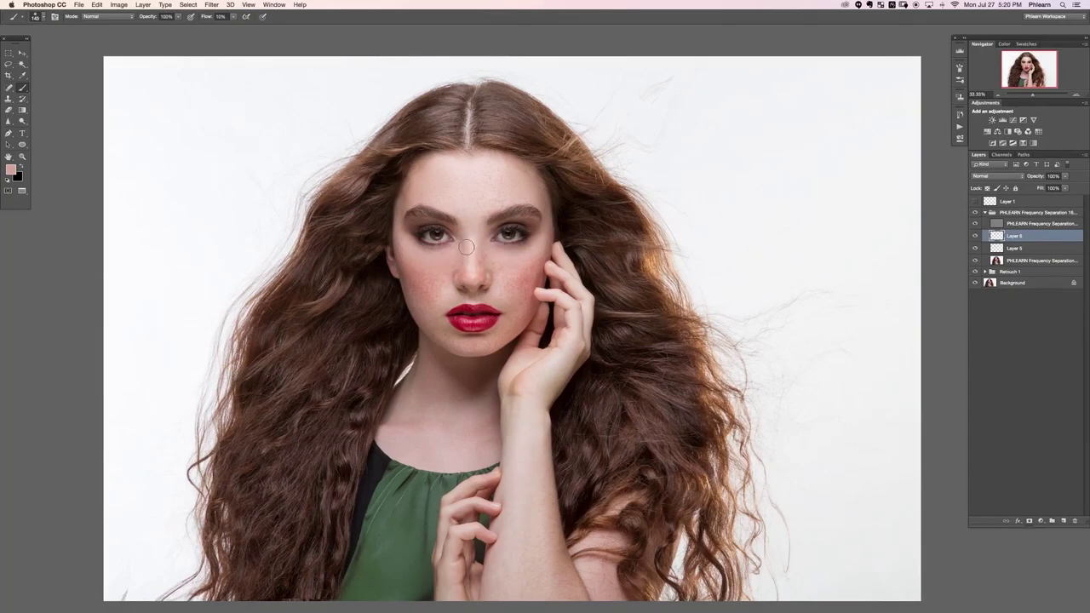
pyautogui.keyDown('alt'); pyautogui.click(482, 264); pyautogui.keyUp('alt')
pyautogui.keyDown('alt'); pyautogui.click(498, 267); pyautogui.keyUp('alt')
pyautogui.keyDown('alt'); pyautogui.click(452, 284); pyautogui.keyUp('alt')
pyautogui.keyDown('alt'); pyautogui.click(444, 281); pyautogui.keyUp('alt')
pyautogui.keyDown('alt'); pyautogui.click(441, 288); pyautogui.keyUp('alt')
# Step: Even out the color on the lower cheek on the image's right and the skin above the upper lip with sampled tones
pyautogui.keyDown('alt'); pyautogui.click(511, 300); pyautogui.keyUp('alt')
pyautogui.moveTo(516, 299); pyautogui.dragTo(512, 301)
pyautogui.keyDown('alt'); pyautogui.click(506, 302); pyautogui.keyUp('alt')
pyautogui.moveTo(493, 297); pyautogui.dragTo(503, 294)
pyautogui.moveTo(465, 298); pyautogui.dragTo(454, 299)
pyautogui.keyDown('alt'); pyautogui.click(453, 299); pyautogui.keyUp('alt')
# Step: Blend sampled skin tones down the lower cheek on the image's left and sample a tone from the opposite cheek
pyautogui.keyDown('alt'); pyautogui.click(436, 284); pyautogui.keyUp('alt')
pyautogui.moveTo(436, 312); pyautogui.dragTo(440, 311)
pyautogui.keyDown('alt'); pyautogui.click(436, 323); pyautogui.keyUp('alt')
pyautogui.keyDown('alt'); pyautogui.click(441, 303); pyautogui.keyUp('alt')
pyautogui.keyDown('alt'); pyautogui.click(518, 315); pyautogui.keyUp('alt')
# Step: Review the retouched skin color on the whole portrait and close up on the face
pyautogui.press('super+minus')
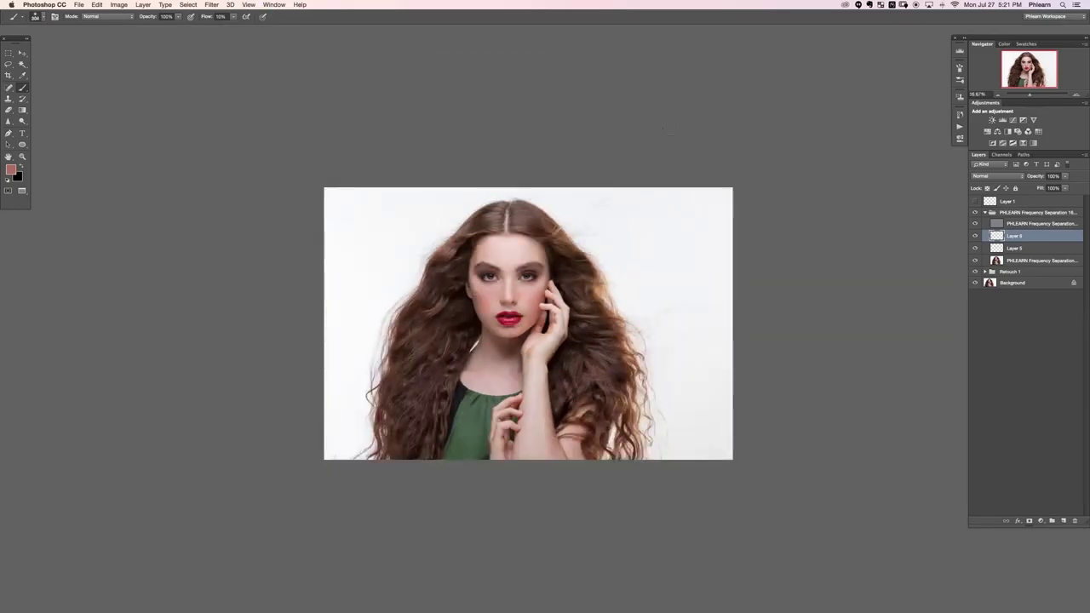
pyautogui.moveTo(646, 317); pyautogui.dragTo(498, 305)
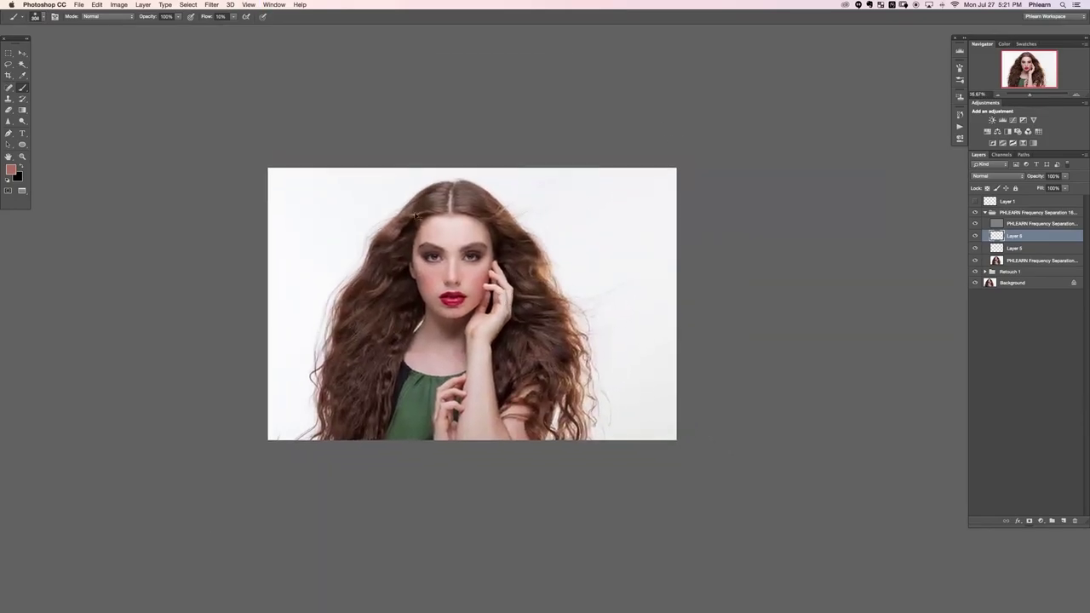
pyautogui.press('super+plus')
pyautogui.press('super+plus')
pyautogui.press('super+plus')
pyautogui.press('super+plus')
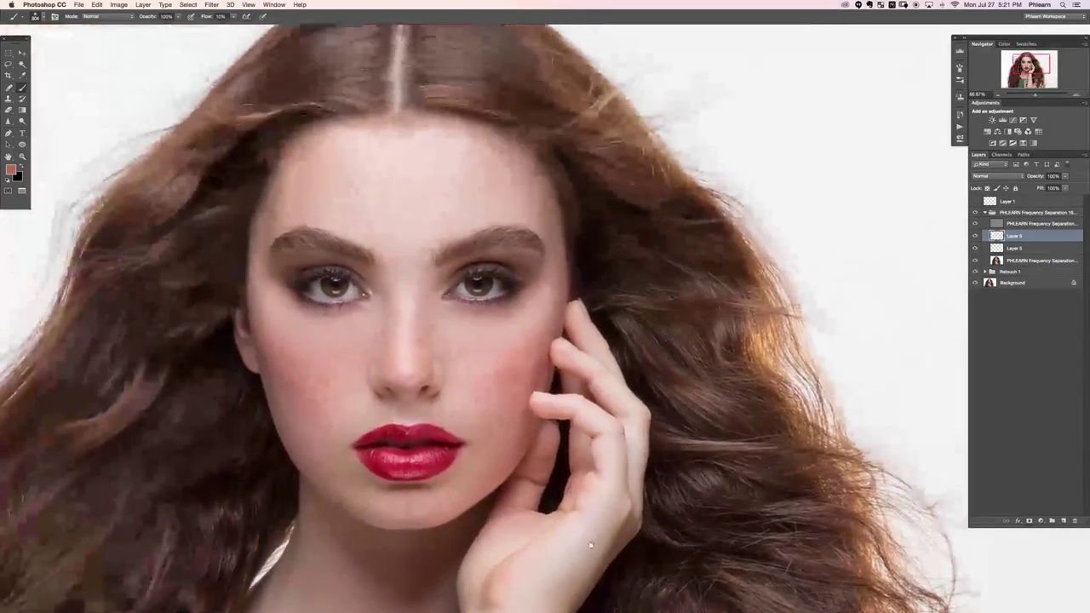
pyautogui.scroll(-3, 590, 545)
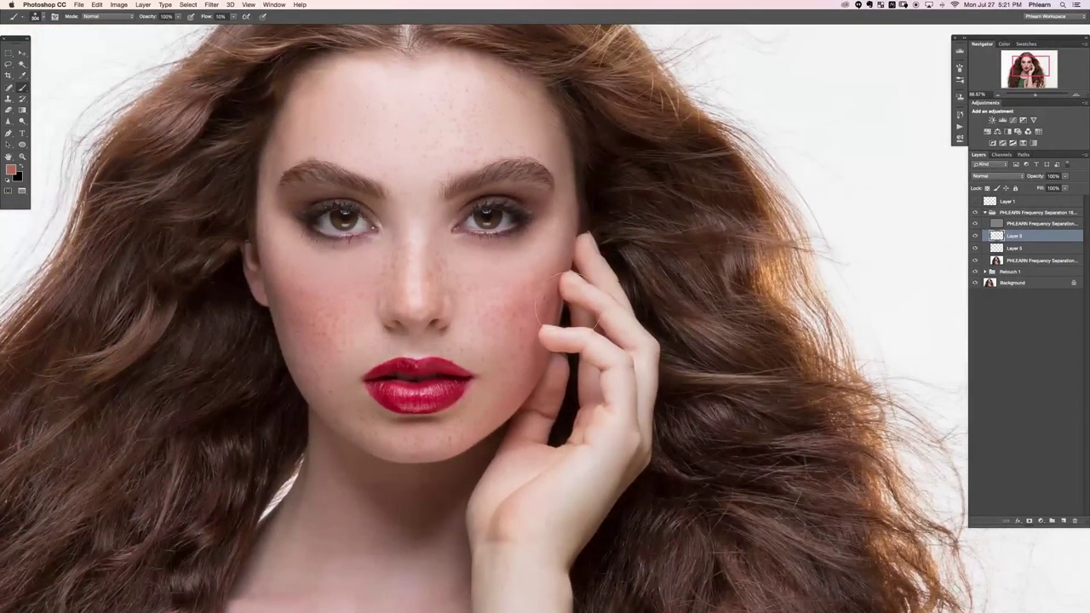
pyautogui.press('super+minus')
pyautogui.press('super+minus')
pyautogui.press('super+minus')
pyautogui.press('super+minus')
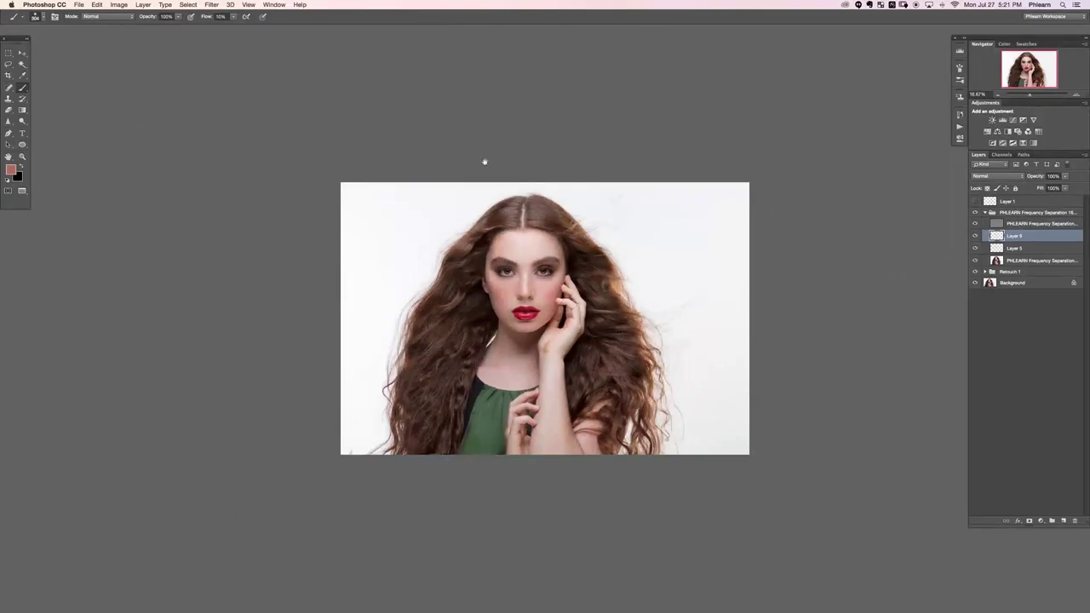
# Step: Add a new layer below the high-frequency layer and blend sampled skin tones into the cheek on the image's right
pyautogui.hscroll(3, 481, 162)
pyautogui.scroll(1, 507, 329)
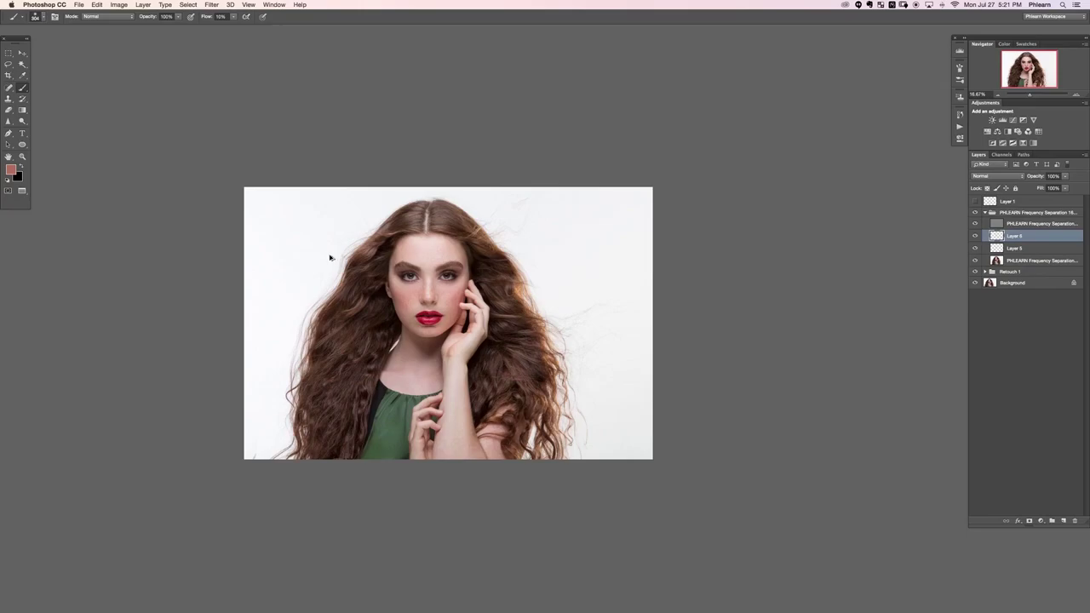
pyautogui.press('super+shift+alt+n')
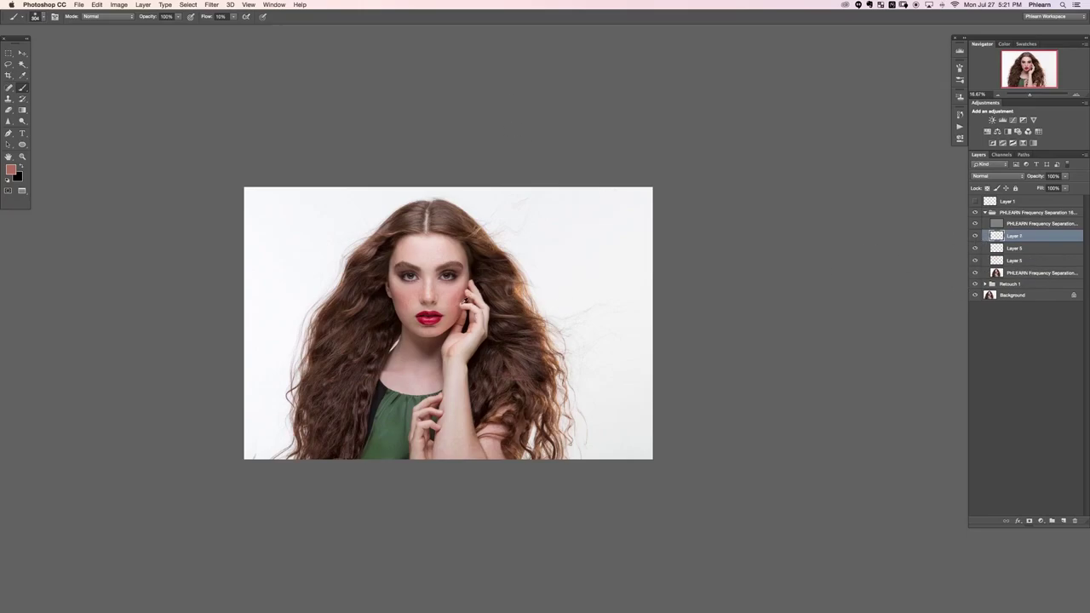
pyautogui.keyDown('alt'); pyautogui.click(455, 302); pyautogui.keyUp('alt')
pyautogui.keyDown('alt'); pyautogui.click(457, 296); pyautogui.keyUp('alt')
pyautogui.keyDown('alt'); pyautogui.click(457, 298); pyautogui.keyUp('alt')
pyautogui.keyDown('alt'); pyautogui.click(449, 297); pyautogui.keyUp('alt')
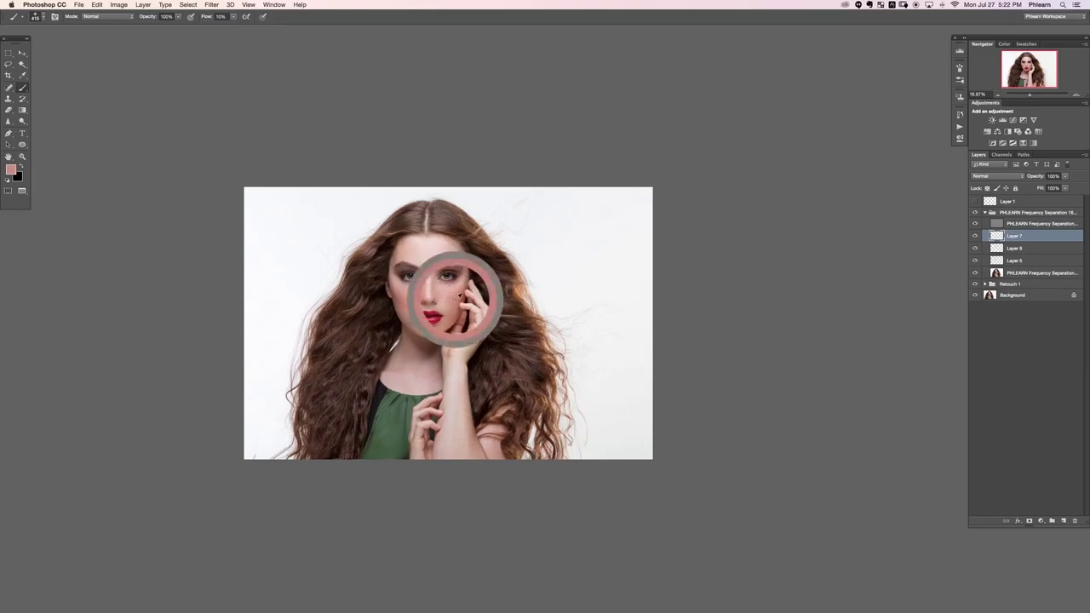
pyautogui.keyDown('alt'); pyautogui.click(451, 302); pyautogui.keyUp('alt')
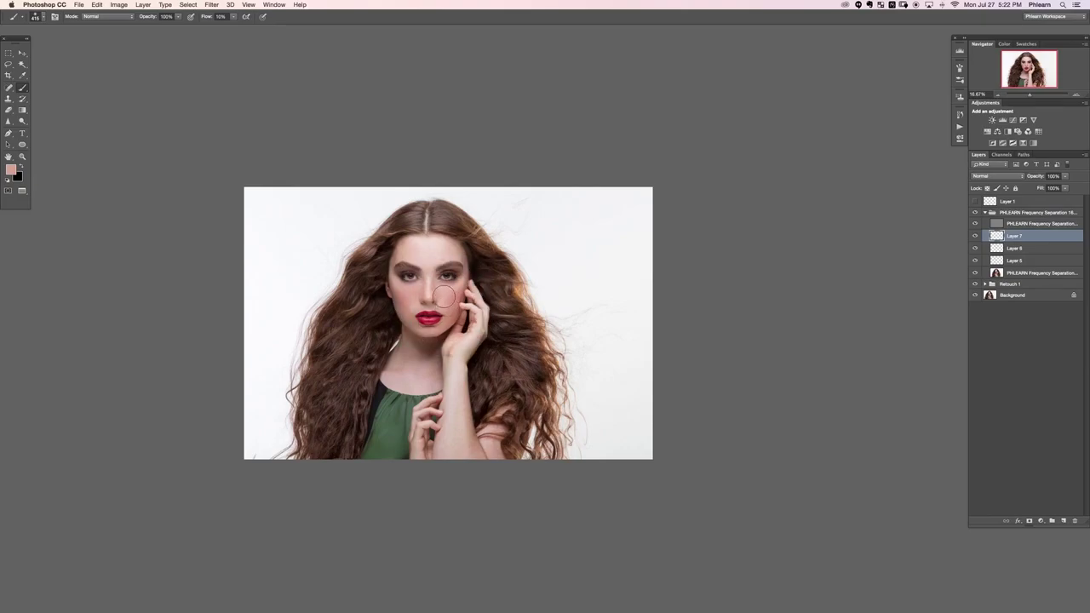
# Step: Compare the cheek on the image's right with and without the newest color layer
pyautogui.click(974, 236)
pyautogui.click(975, 236)
pyautogui.click(975, 236)
pyautogui.click(975, 235)
pyautogui.click(975, 236)
pyautogui.click(975, 236)
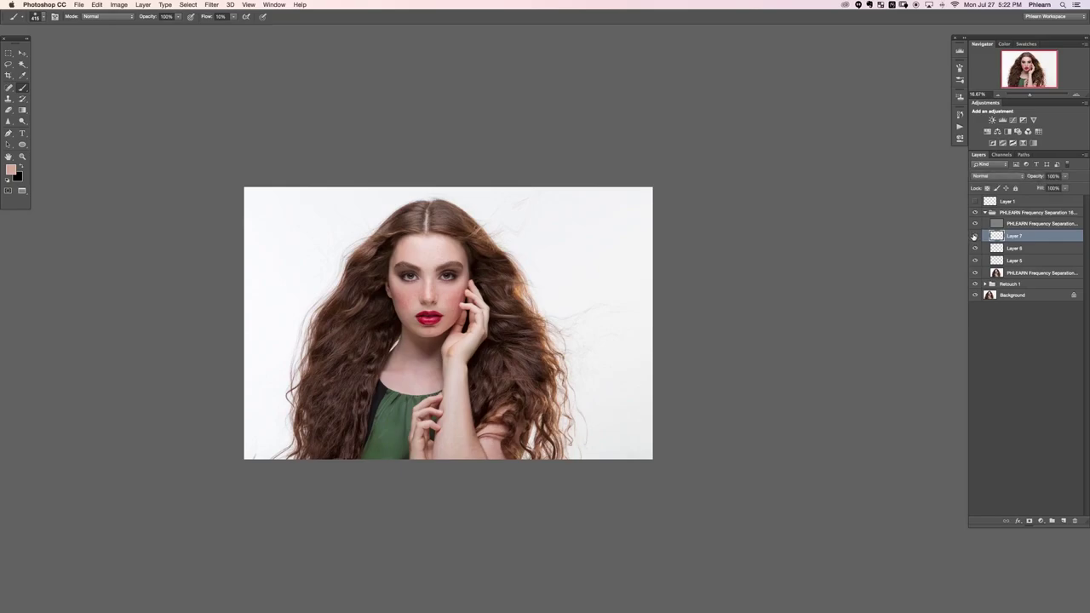
# Step: Blend sampled skin tones over the cheek on the image's right and the cheek on the image's left
pyautogui.keyDown('alt'); pyautogui.click(464, 292); pyautogui.keyUp('alt')
pyautogui.moveTo(456, 300); pyautogui.dragTo(407, 306)
pyautogui.keyDown('alt'); pyautogui.click(446, 306); pyautogui.keyUp('alt')
pyautogui.keyDown('alt'); pyautogui.click(407, 304); pyautogui.keyUp('alt')
pyautogui.keyDown('alt'); pyautogui.click(406, 302); pyautogui.keyUp('alt')
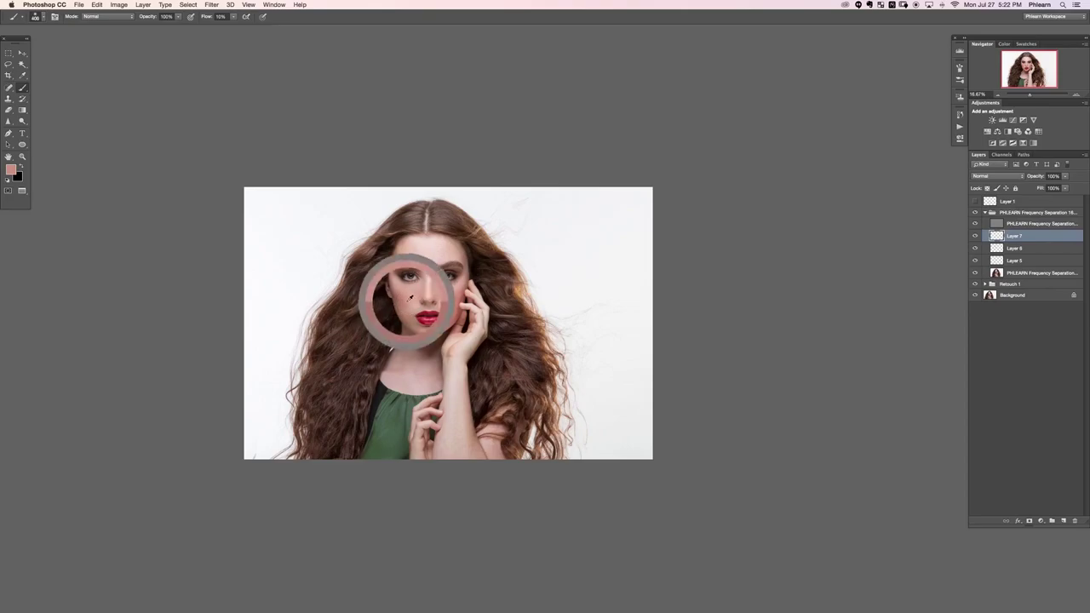
# Step: Balance the redness of both cheeks and the skin beside the nose using a slightly larger brush and freshly sampled tones
pyautogui.press(']')
pyautogui.keyDown('alt'); pyautogui.click(413, 304); pyautogui.keyUp('alt')
pyautogui.moveTo(412, 304)
pyautogui.mouseDown()
pyautogui.moveTo(394, 284)
pyautogui.moveTo(453, 305)
pyautogui.moveTo(442, 298)
pyautogui.mouseUp()
pyautogui.keyDown('alt'); pyautogui.click(404, 295); pyautogui.keyUp('alt')
pyautogui.keyDown('alt'); pyautogui.click(463, 289); pyautogui.keyUp('alt')
pyautogui.keyDown('alt'); pyautogui.click(447, 304); pyautogui.keyUp('alt')
pyautogui.keyDown('alt'); pyautogui.click(442, 293); pyautogui.keyUp('alt')
pyautogui.keyDown('alt'); pyautogui.click(421, 308); pyautogui.keyUp('alt')
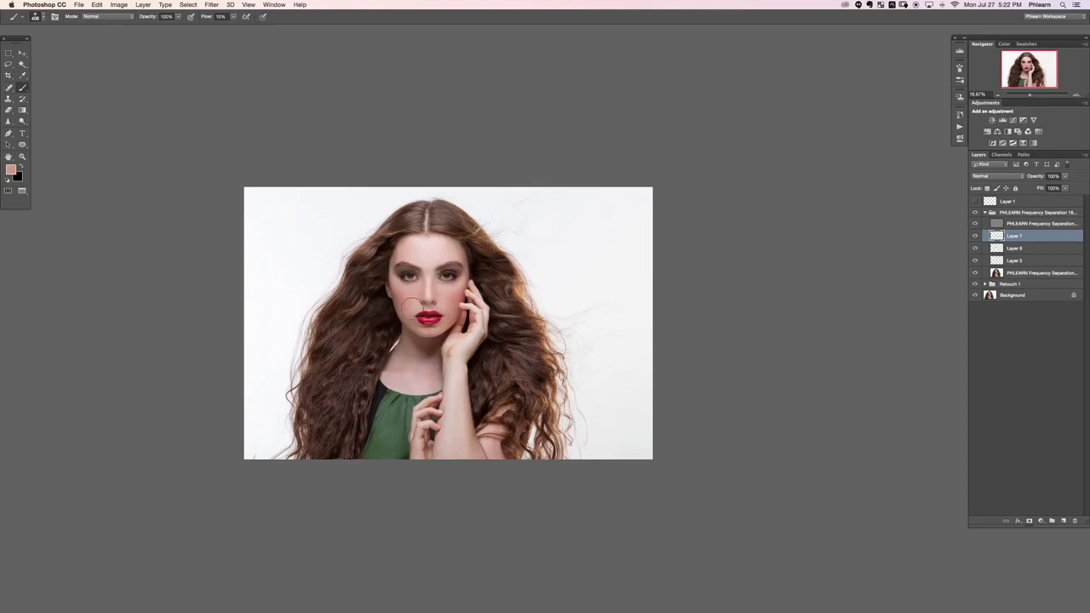
pyautogui.keyDown('alt'); pyautogui.click(410, 303); pyautogui.keyUp('alt')
pyautogui.moveTo(417, 306); pyautogui.dragTo(451, 307)
# Step: Smooth the forehead color with sampled light skin tones, working from the center toward the temple on the image's left
pyautogui.keyDown('alt'); pyautogui.click(435, 253); pyautogui.keyUp('alt')
pyautogui.scroll(-3, 470, 264)
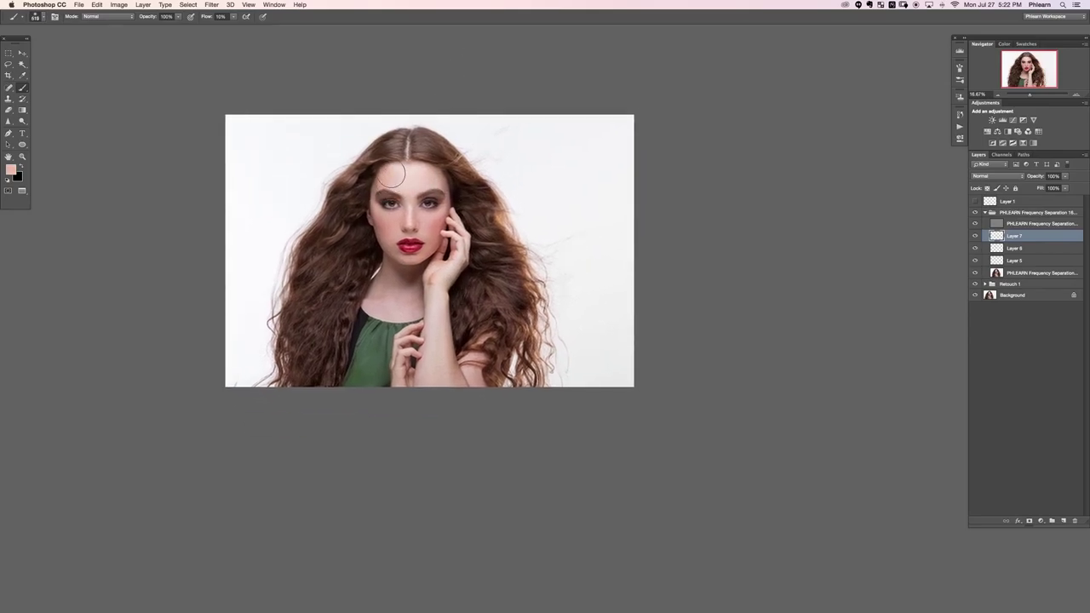
pyautogui.keyDown('alt'); pyautogui.click(417, 176); pyautogui.keyUp('alt')
pyautogui.moveTo(395, 182); pyautogui.dragTo(387, 177)
pyautogui.keyDown('alt'); pyautogui.click(382, 177); pyautogui.keyUp('alt')
pyautogui.moveTo(381, 184); pyautogui.dragTo(381, 181)
pyautogui.click(379, 185)
pyautogui.moveTo(379, 179); pyautogui.dragTo(408, 183)
pyautogui.keyDown('alt'); pyautogui.click(390, 174); pyautogui.keyUp('alt')
# Step: Add another layer and paint sampled darker tones along the forehead edge on the image's right
pyautogui.press('super+minus')
pyautogui.press('super+minus')
pyautogui.moveTo(526, 280); pyautogui.dragTo(442, 251)
pyautogui.press('shift+alt+super+n')
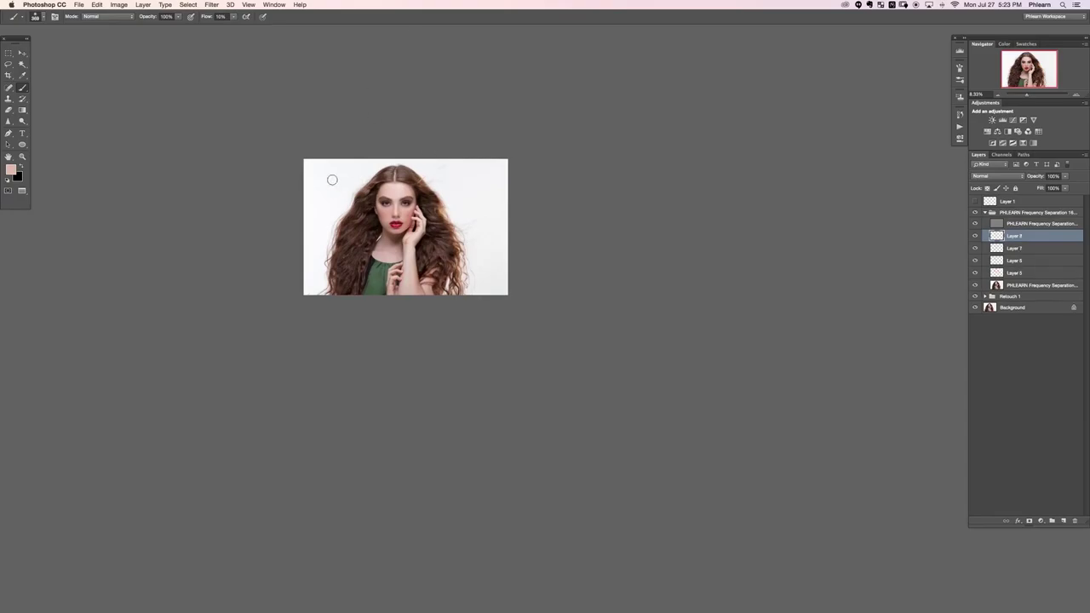
pyautogui.moveTo(407, 196); pyautogui.dragTo(410, 194)
pyautogui.keyDown('alt'); pyautogui.click(414, 194); pyautogui.keyUp('alt')
pyautogui.keyDown('alt'); pyautogui.click(415, 192); pyautogui.keyUp('alt')
# Step: Set the newest paint layer's blending mode to Darken and compare the portrait with and without it
pyautogui.click(975, 236)
pyautogui.click(975, 236)
pyautogui.click(975, 236)
pyautogui.click(974, 236)
pyautogui.click(988, 176)
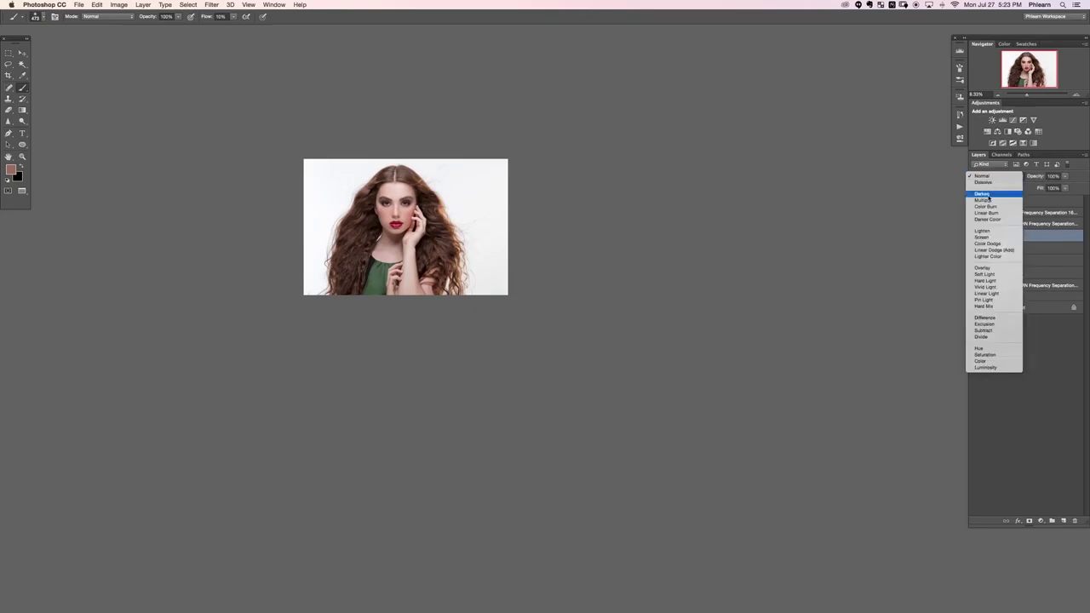
pyautogui.click(986, 195)
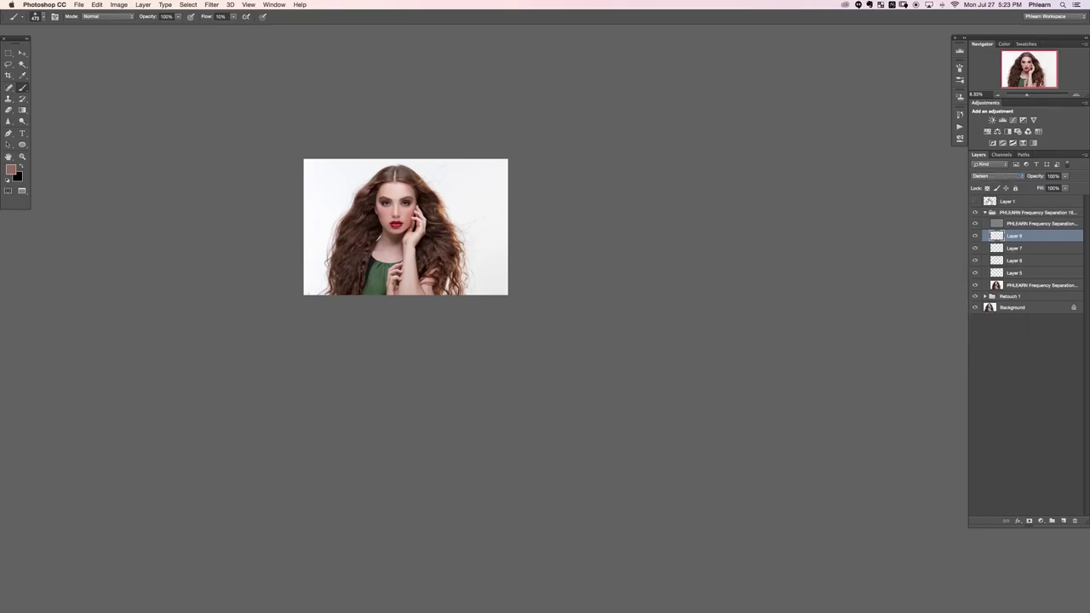
pyautogui.click(976, 236)
pyautogui.click(976, 236)
pyautogui.click(976, 236)
pyautogui.click(975, 236)
# Step: Shade the temple on the image's left, the upper forehead and the lower cheek with sampled tones on the Darken layer
pyautogui.keyDown('alt'); pyautogui.click(382, 193); pyautogui.keyUp('alt')
pyautogui.keyDown('alt'); pyautogui.click(390, 192); pyautogui.keyUp('alt')
pyautogui.keyDown('alt'); pyautogui.click(383, 191); pyautogui.keyUp('alt')
pyautogui.keyDown('alt'); pyautogui.click(380, 191); pyautogui.keyUp('alt')
pyautogui.keyDown('alt'); pyautogui.click(412, 185); pyautogui.keyUp('alt')
pyautogui.keyDown('alt'); pyautogui.click(390, 224); pyautogui.keyUp('alt')
# Step: Compare the facial shading with and without the Darken layer
pyautogui.click(976, 237)
pyautogui.click(975, 239)
pyautogui.press('super+comma')
pyautogui.press('super+comma')
pyautogui.press('super+comma')
pyautogui.press('super+comma')
pyautogui.press('super+comma')
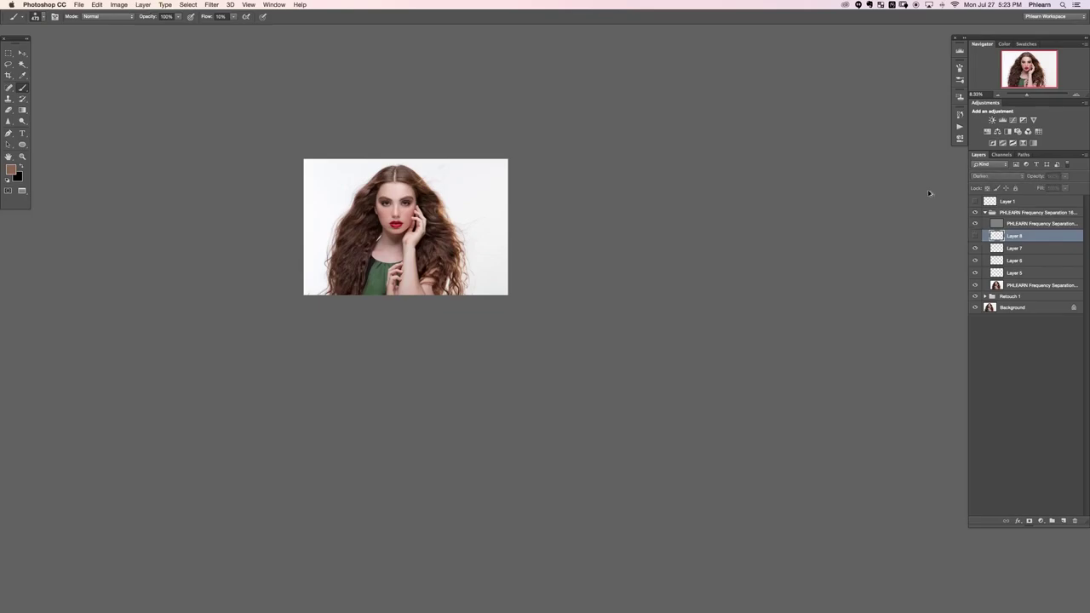
pyautogui.press('super+comma')
pyautogui.press('super+comma')
pyautogui.press('super+comma')
pyautogui.press('super+comma')
pyautogui.press('super+comma')
# Step: Sample a light skin tone from the forehead and check the Darken layer's effect again
pyautogui.keyDown('alt'); pyautogui.click(389, 189); pyautogui.keyUp('alt')
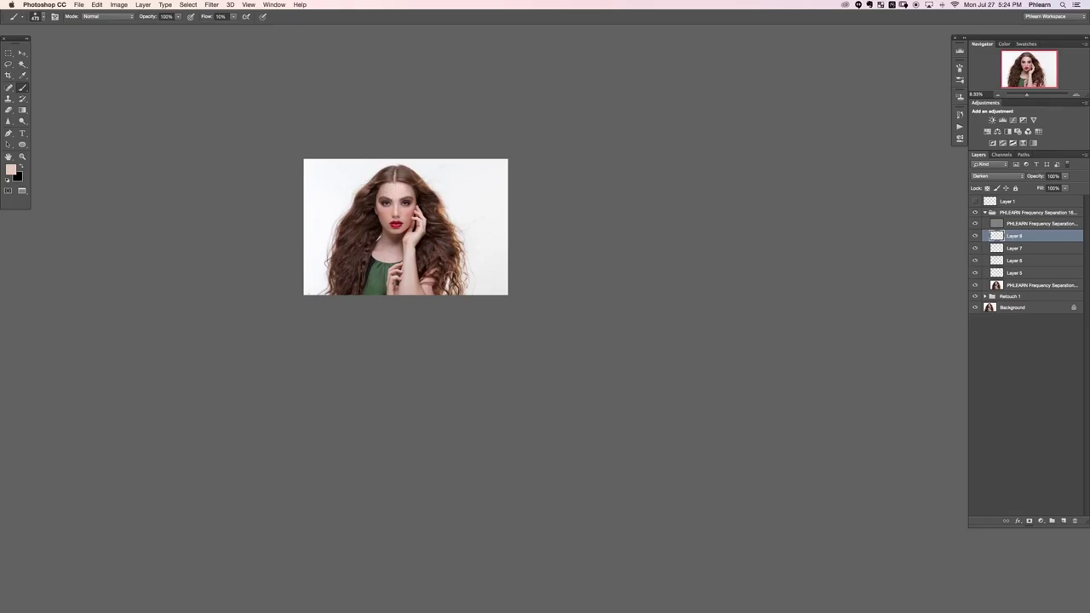
pyautogui.click(974, 237)
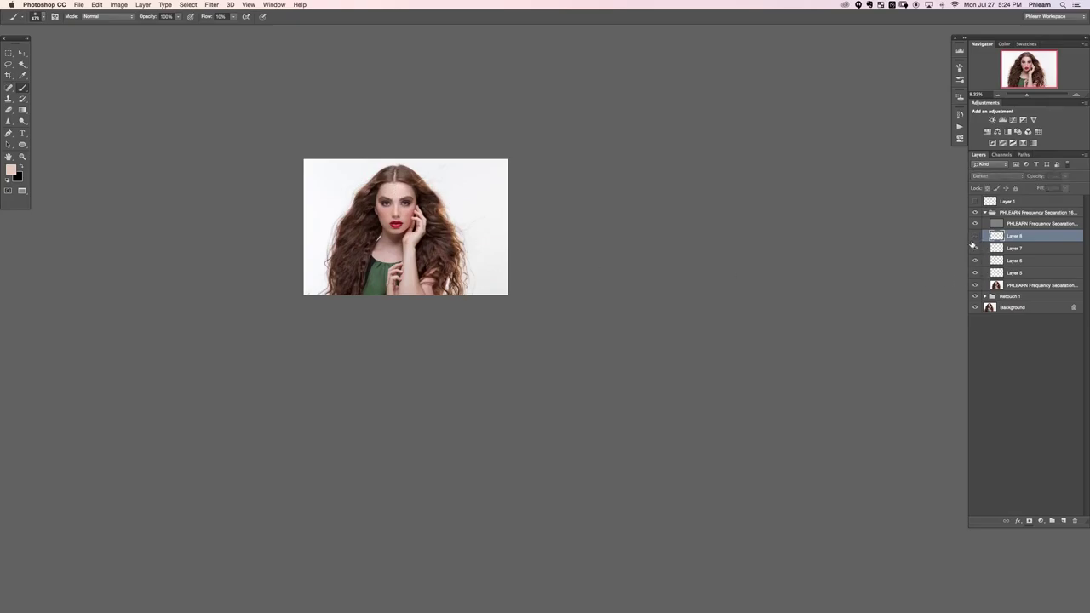
pyautogui.click(975, 236)
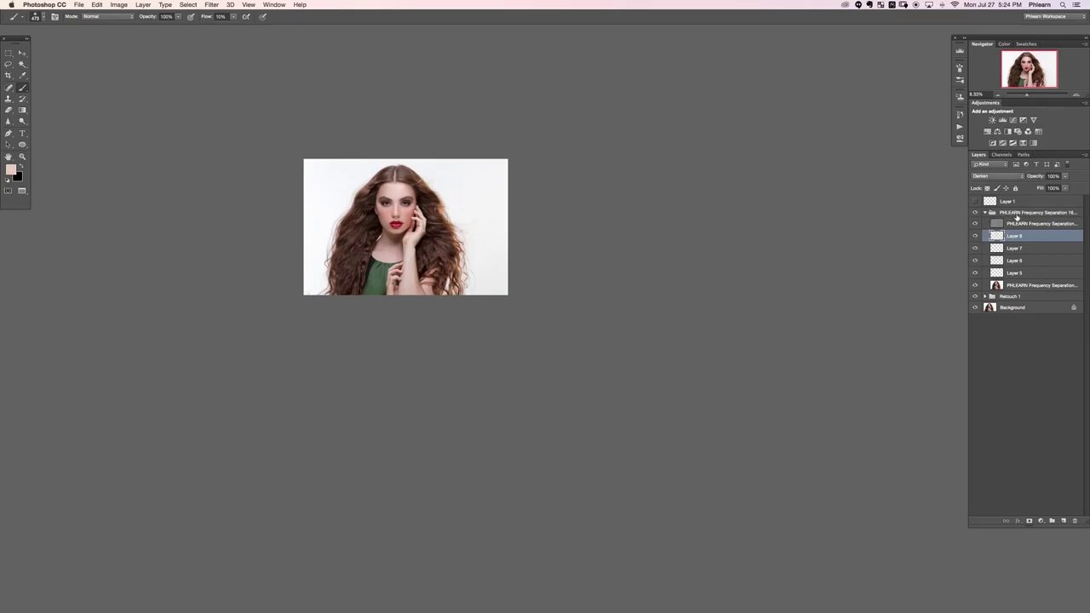
# Step: Select the frequency separation group and compare the whole portrait with and without it
pyautogui.click(1015, 218)
pyautogui.press('super+plus')
pyautogui.press('super+plus')
pyautogui.press('super+plus')
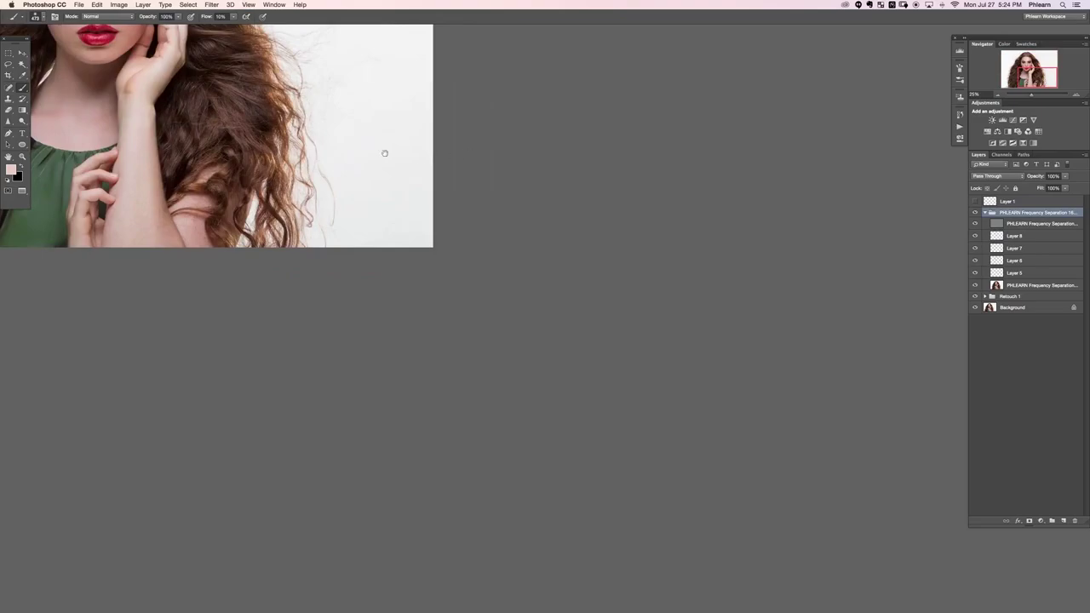
pyautogui.press('super+0')
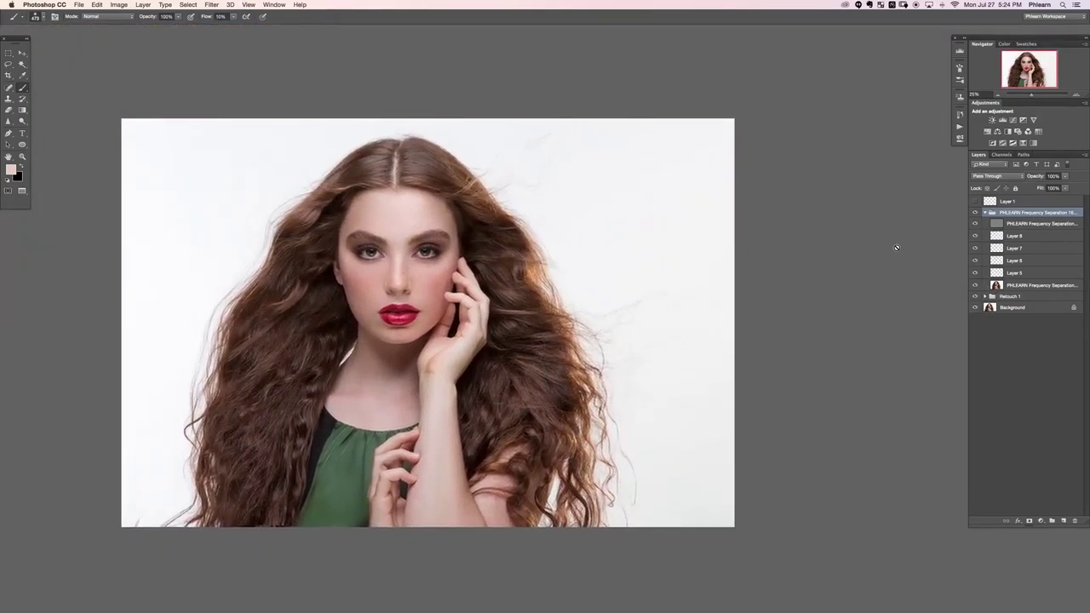
pyautogui.press('super+comma')
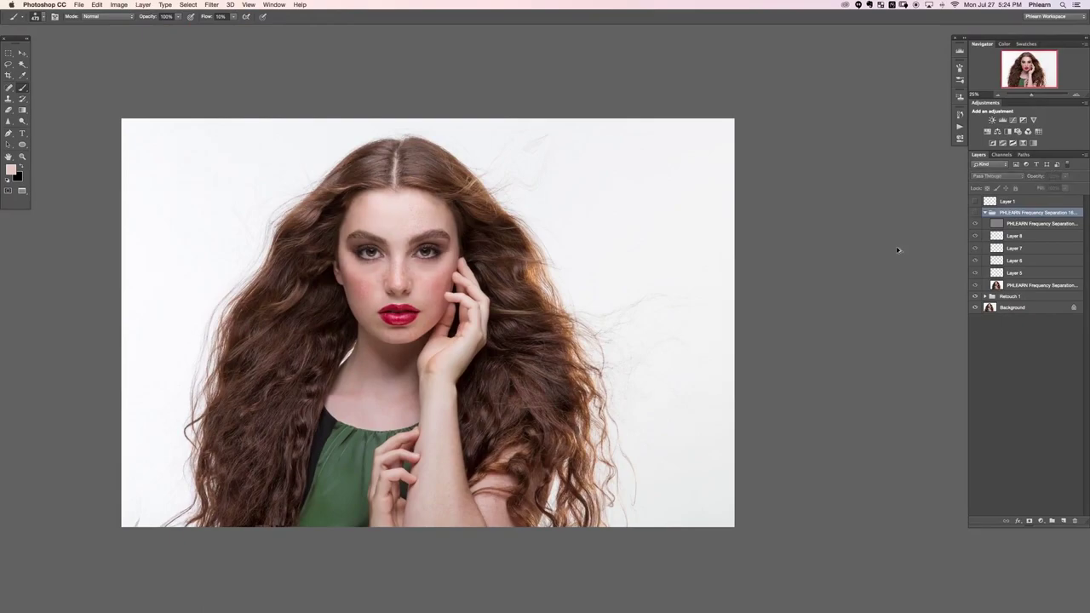
pyautogui.press('super+comma')
pyautogui.press('super+comma')
pyautogui.press('super+comma')
pyautogui.press('super+comma')
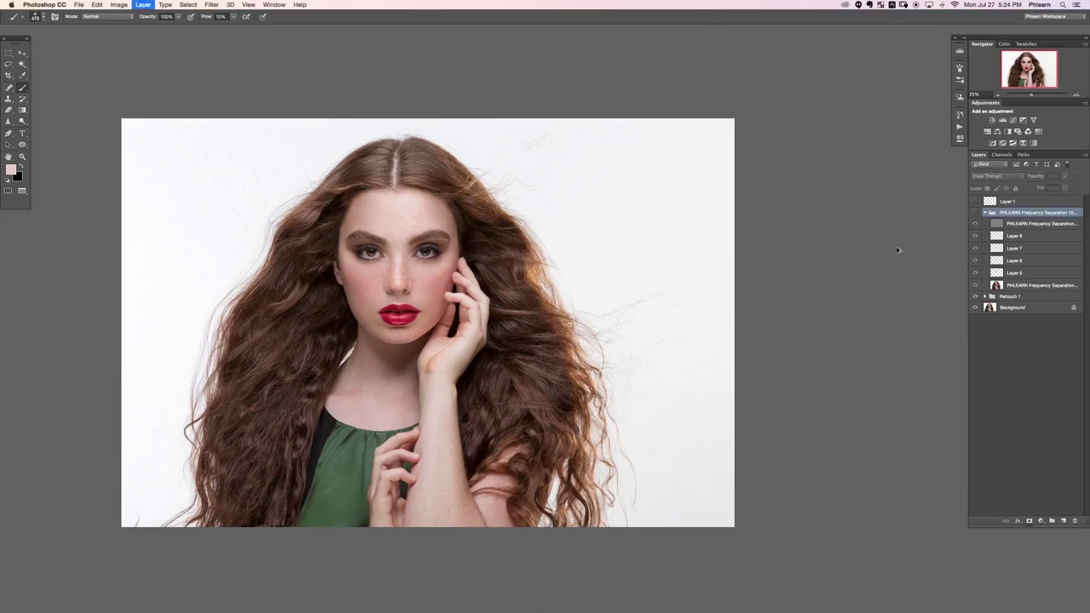
pyautogui.press('super+comma')
pyautogui.press('super+comma')
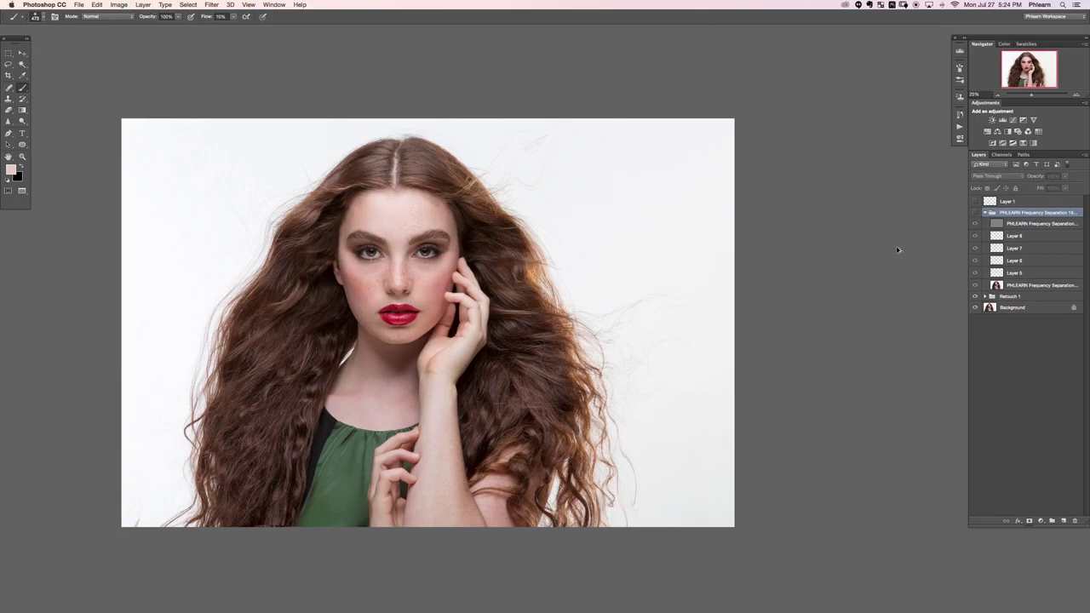
pyautogui.press('super+comma')
pyautogui.press('super+comma')
pyautogui.press('super+comma')
pyautogui.press('super+comma')
pyautogui.press('super+comma')
pyautogui.press('super+comma')
pyautogui.press('super+comma')
pyautogui.press('super+comma')
pyautogui.press('super+comma')
# Step: Collapse the frequency separation group and set its opacity to 76%
pyautogui.press('super+equal')
pyautogui.press('super+equal')
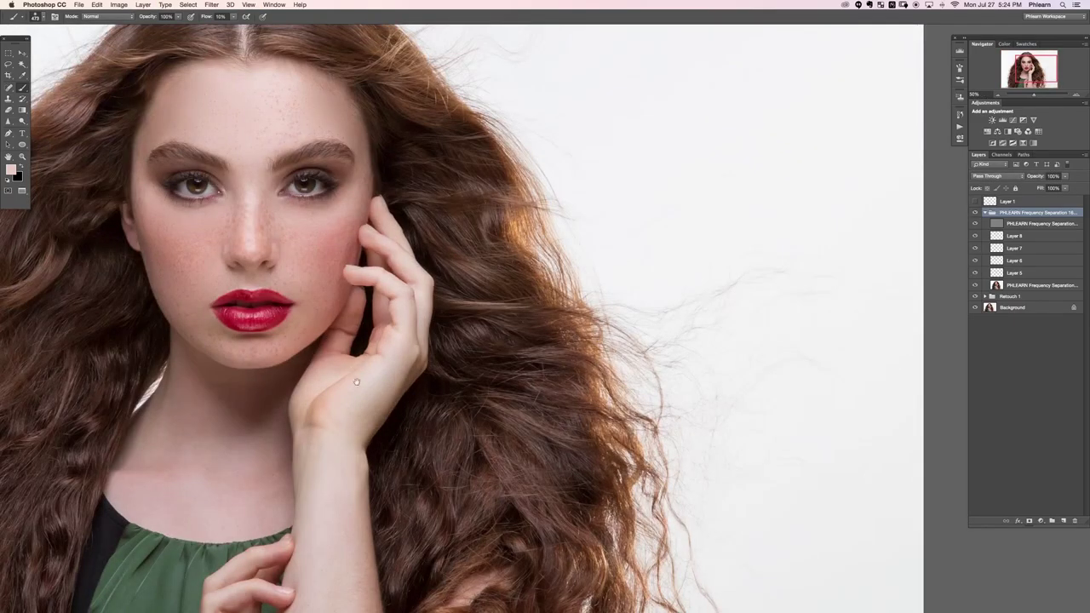
pyautogui.moveTo(357, 382); pyautogui.dragTo(465, 459)
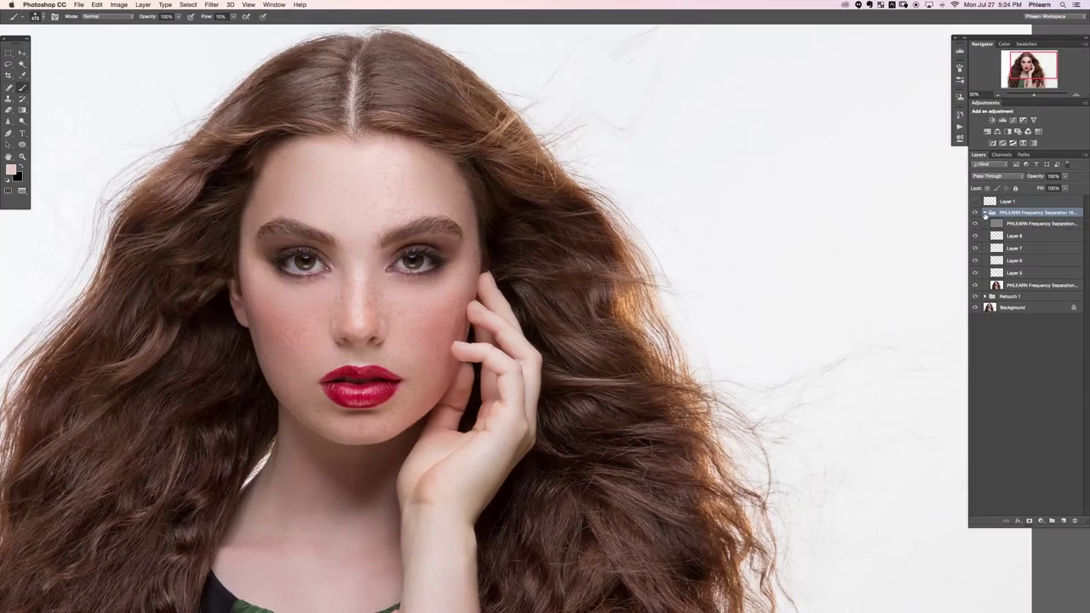
pyautogui.click(985, 212)
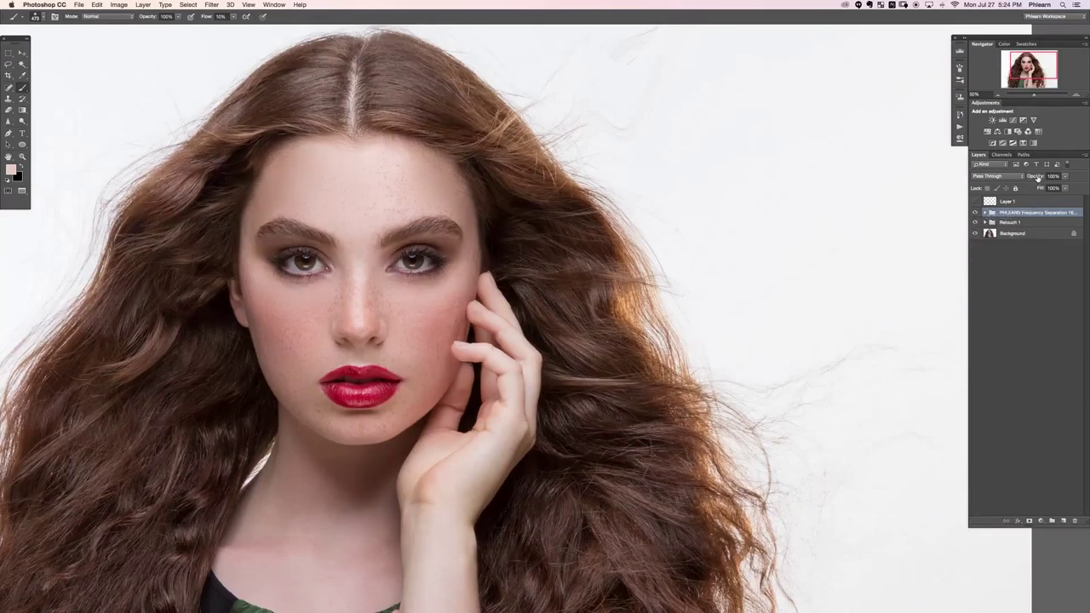
pyautogui.moveTo(1037, 177); pyautogui.dragTo(1033, 178)
pyautogui.write('76')
pyautogui.press('Return')
# Step: Compare the face and the whole portrait with and without the reduced-opacity frequency separation group
pyautogui.click(976, 212)
pyautogui.click(976, 212)
pyautogui.click(976, 212)
pyautogui.click(975, 212)
pyautogui.press('super+equal')
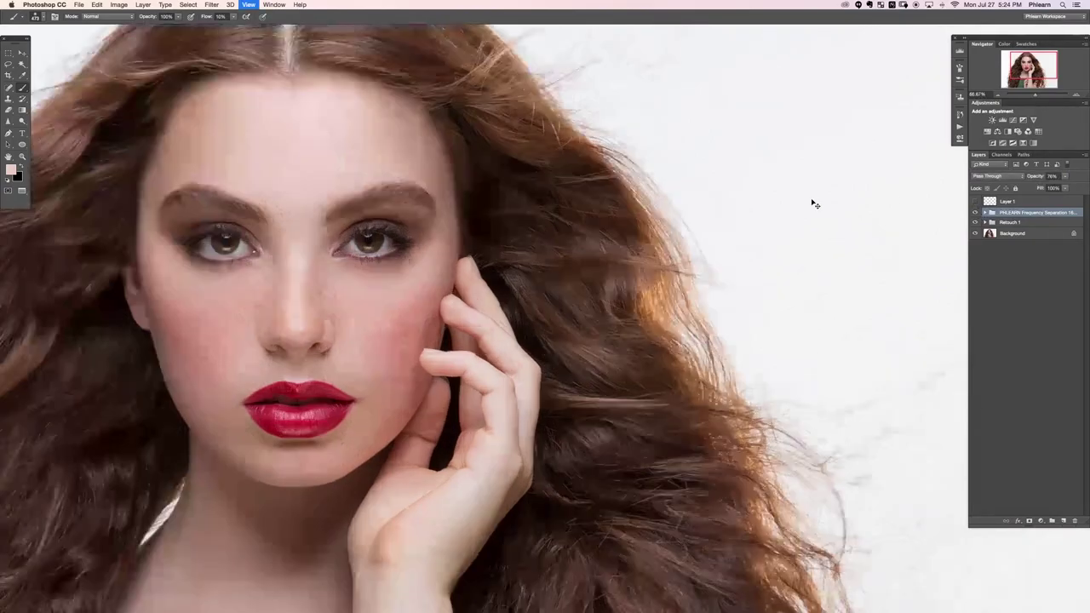
pyautogui.press('super+minus')
pyautogui.press('super+minus')
pyautogui.press('super+minus')
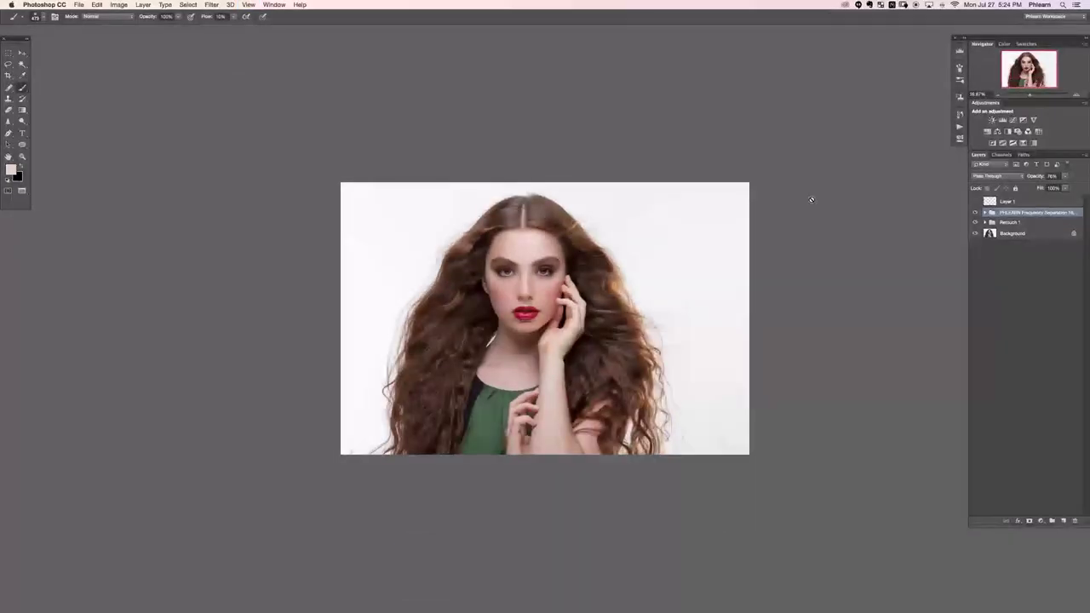
pyautogui.moveTo(461, 319); pyautogui.dragTo(379, 292)
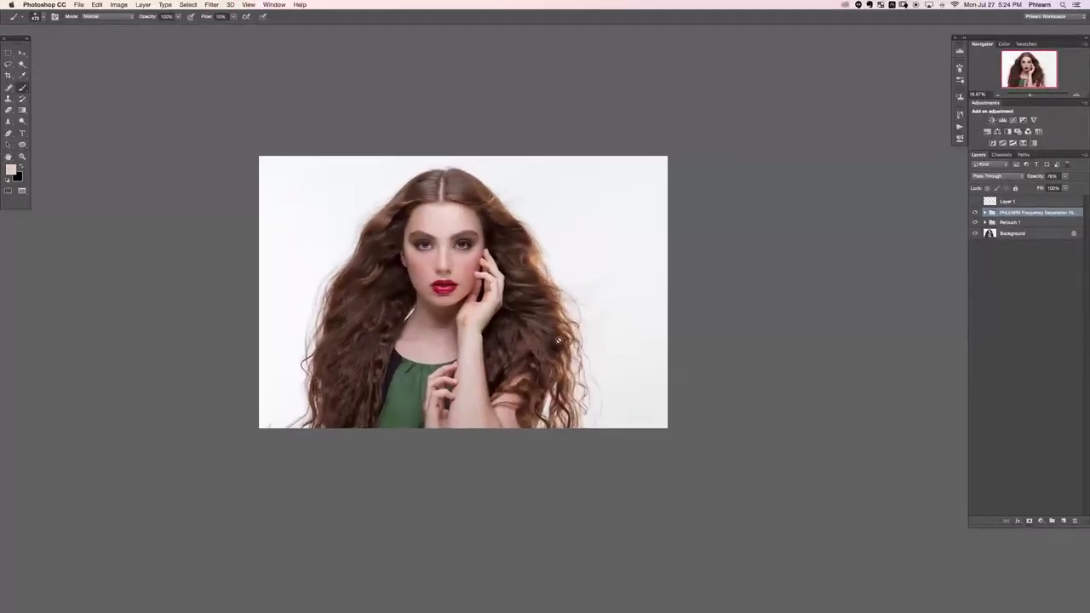
pyautogui.press('super+comma')
pyautogui.press('super+comma')
pyautogui.press('super+comma')
pyautogui.press('super+comma')
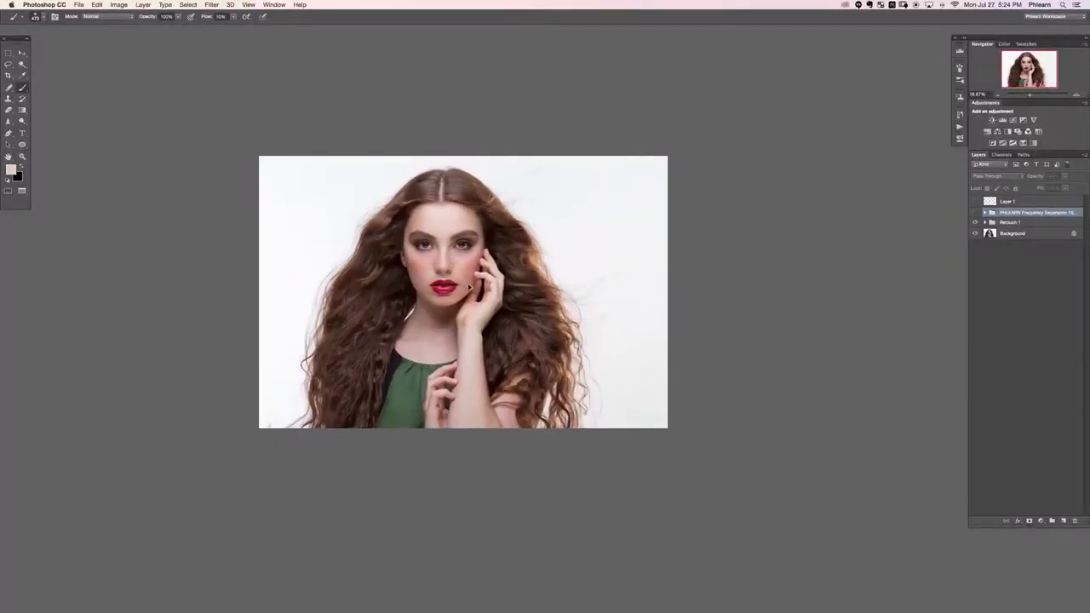
# Step: Run the PHLEARN Frequency Separation 16bit action again, accepting the offered Gaussian Blur radius
pyautogui.press('super+plus')
pyautogui.press('super+plus')
pyautogui.press('super+plus')
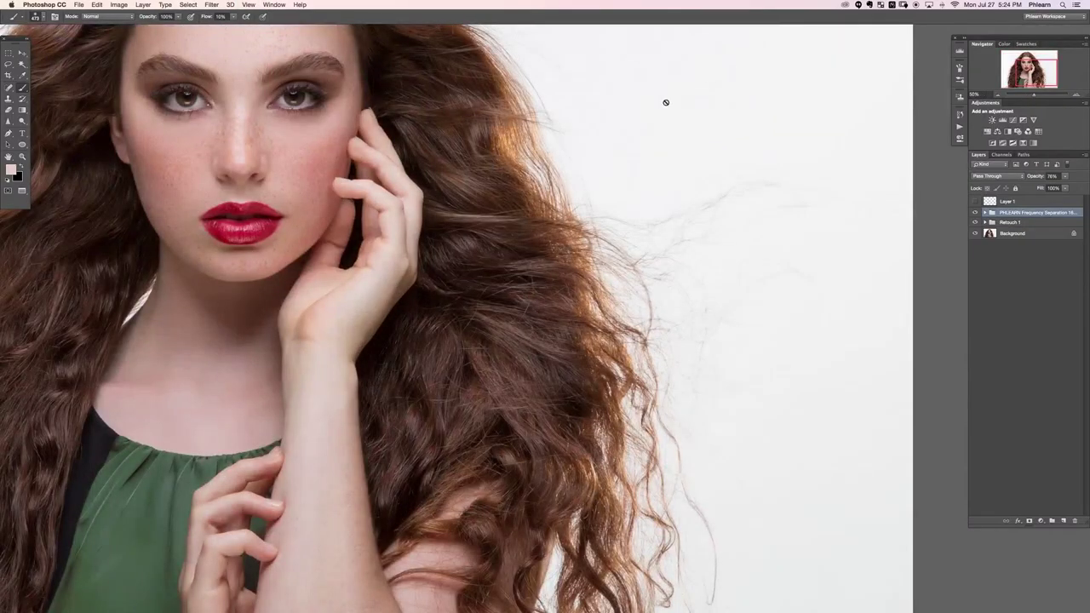
pyautogui.scroll(5, 664, 102)
pyautogui.hscroll(-5, 664, 102)
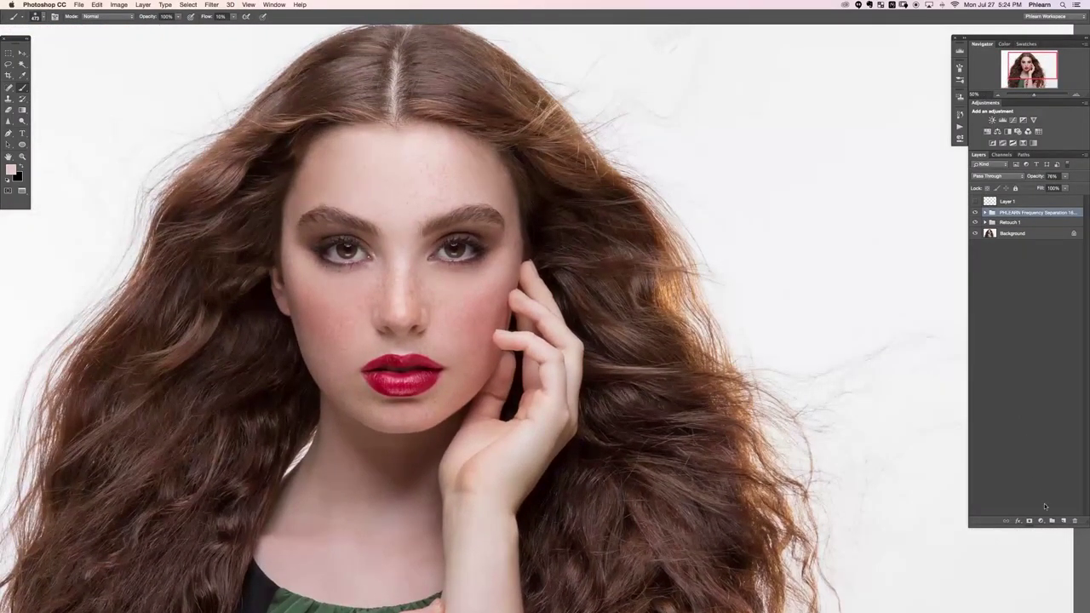
pyautogui.click(959, 126)
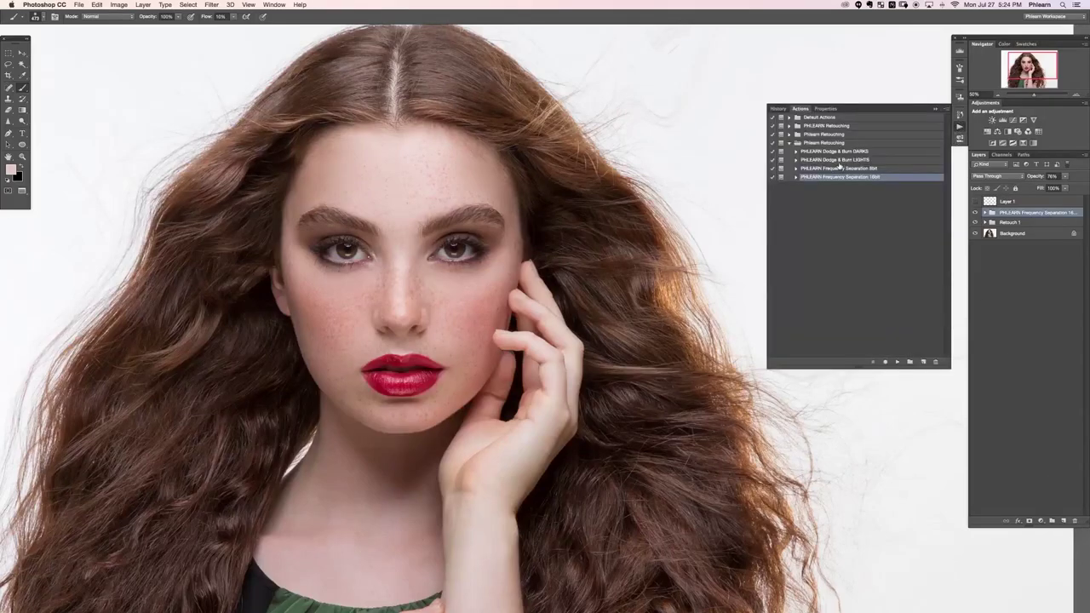
pyautogui.click(898, 361)
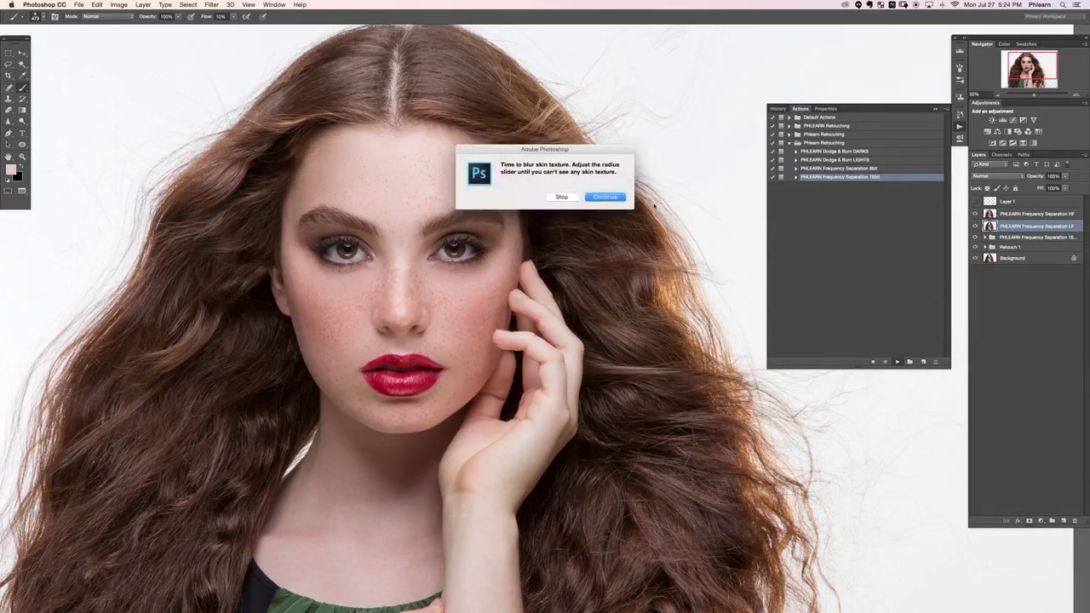
pyautogui.click(607, 197)
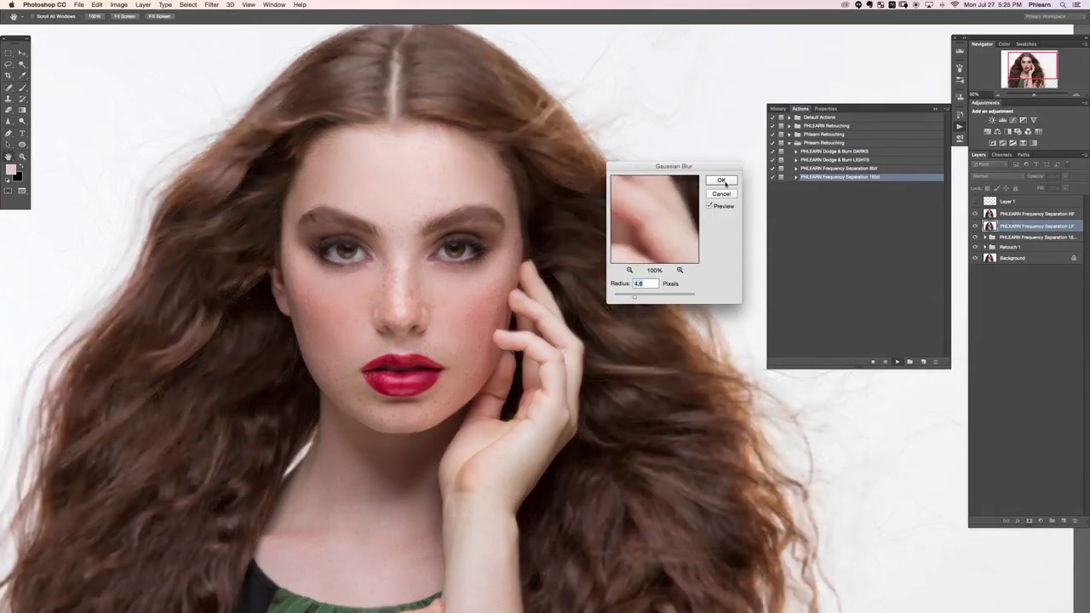
pyautogui.click(721, 181)
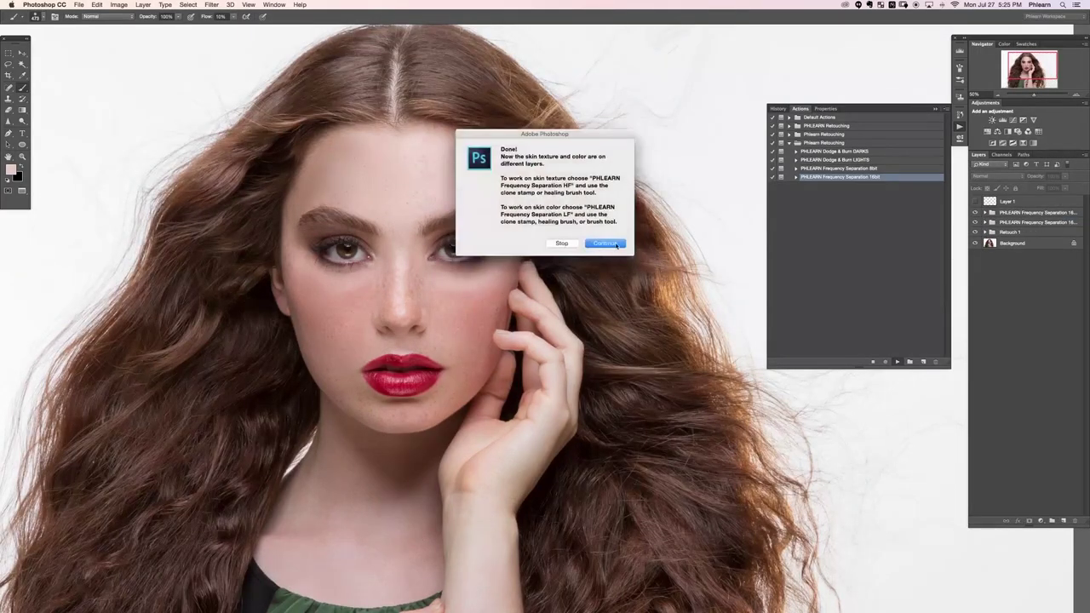
pyautogui.click(615, 244)
# Step: Check the new top frequency separation group by switching its visibility, and select the group
pyautogui.click(974, 212)
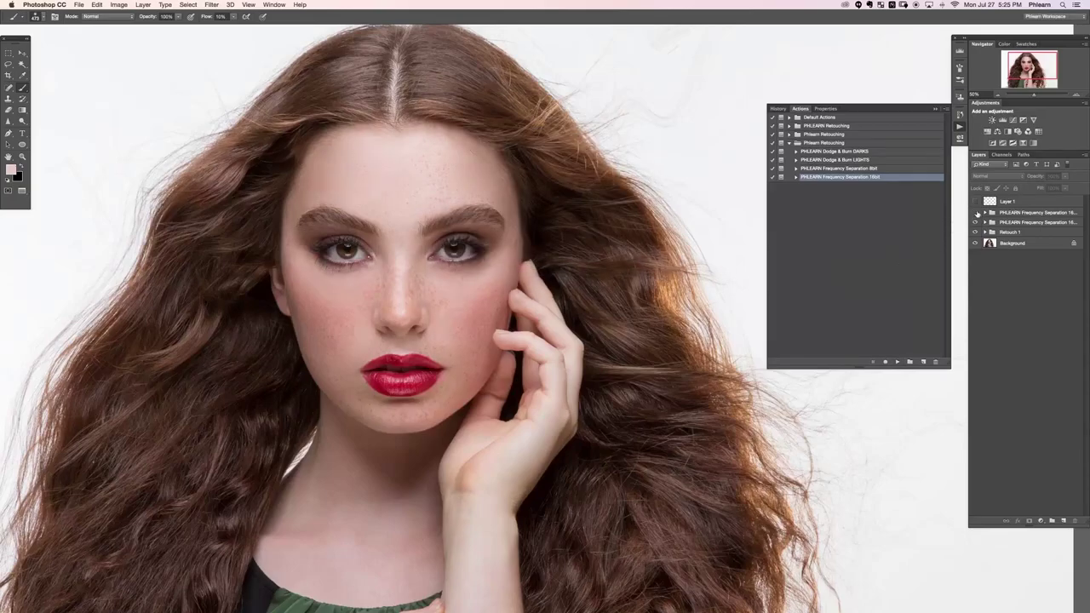
pyautogui.click(975, 214)
pyautogui.click(1007, 214)
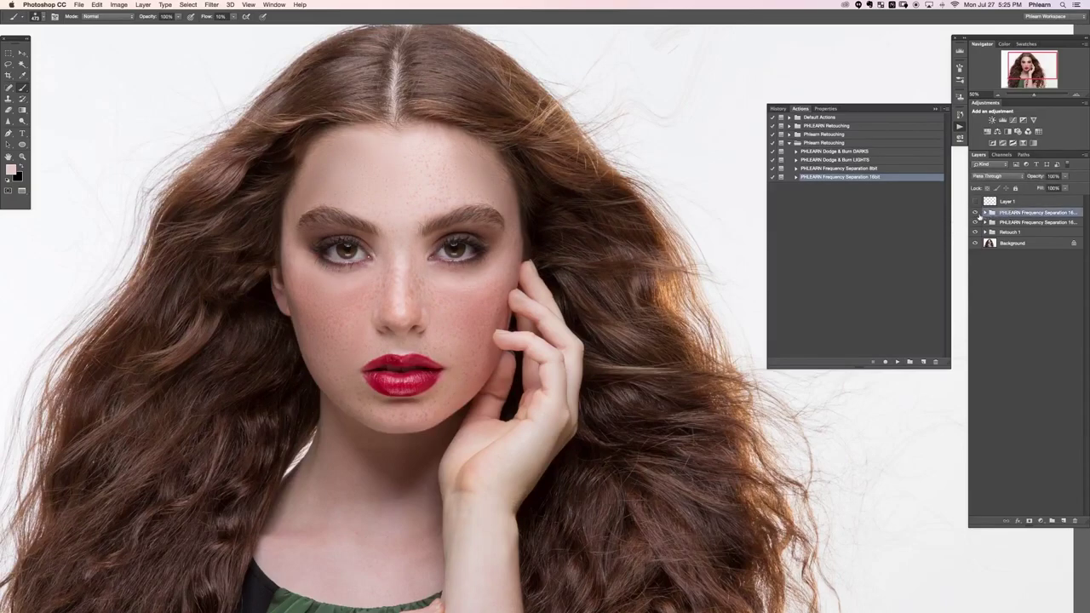
# Step: Compare the portrait with and without each of the two frequency separation groups
pyautogui.click(974, 214)
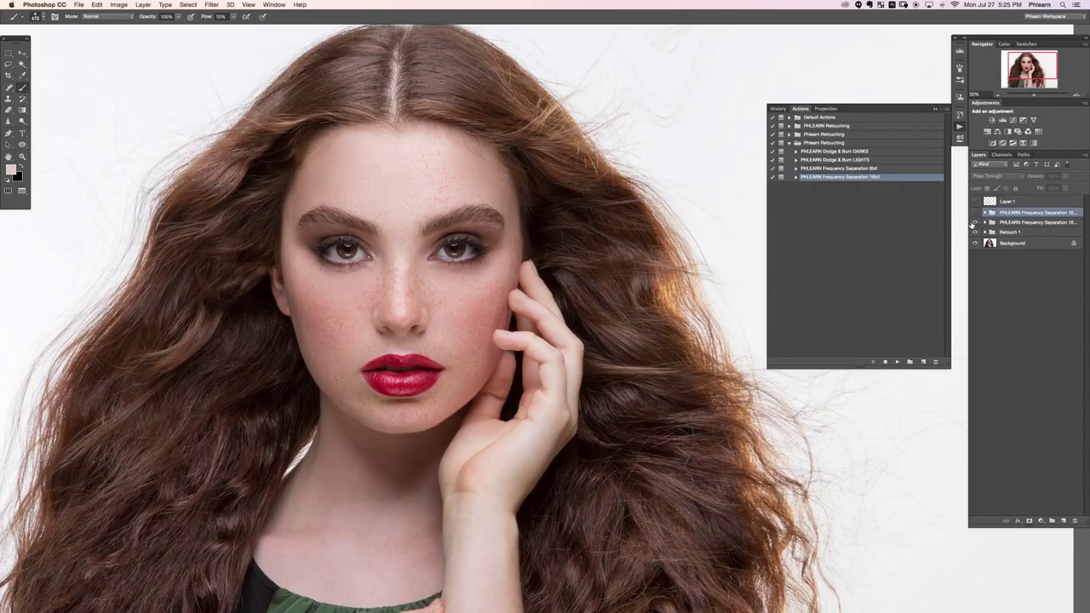
pyautogui.click(974, 223)
pyautogui.click(974, 222)
pyautogui.click(974, 214)
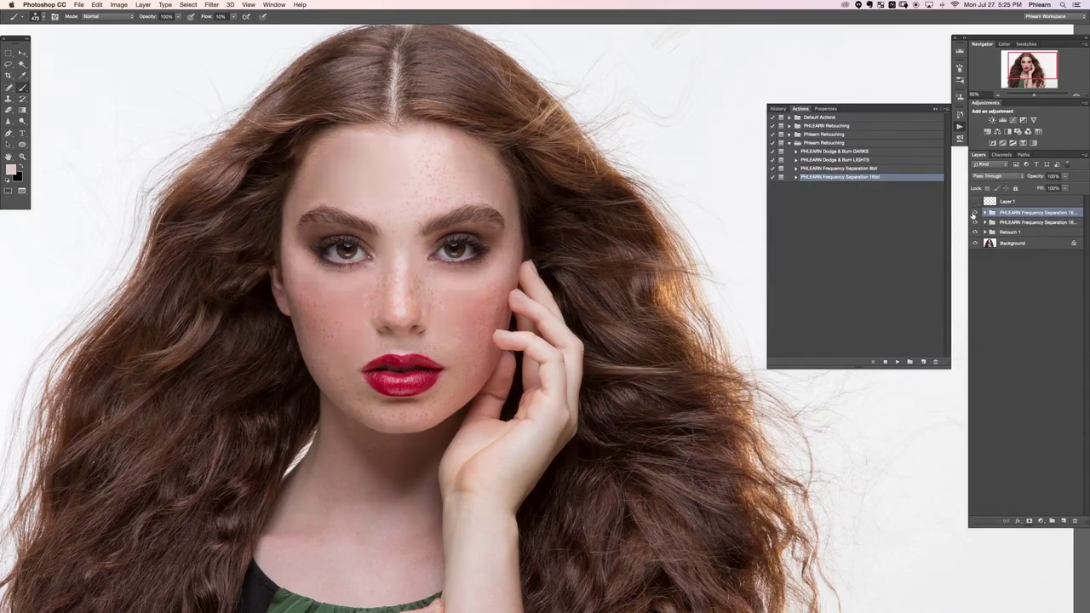
pyautogui.click(974, 214)
pyautogui.click(974, 213)
# Step: Check the top frequency separation group's effect with its texture layer hidden, and show the texture layer again
pyautogui.click(984, 212)
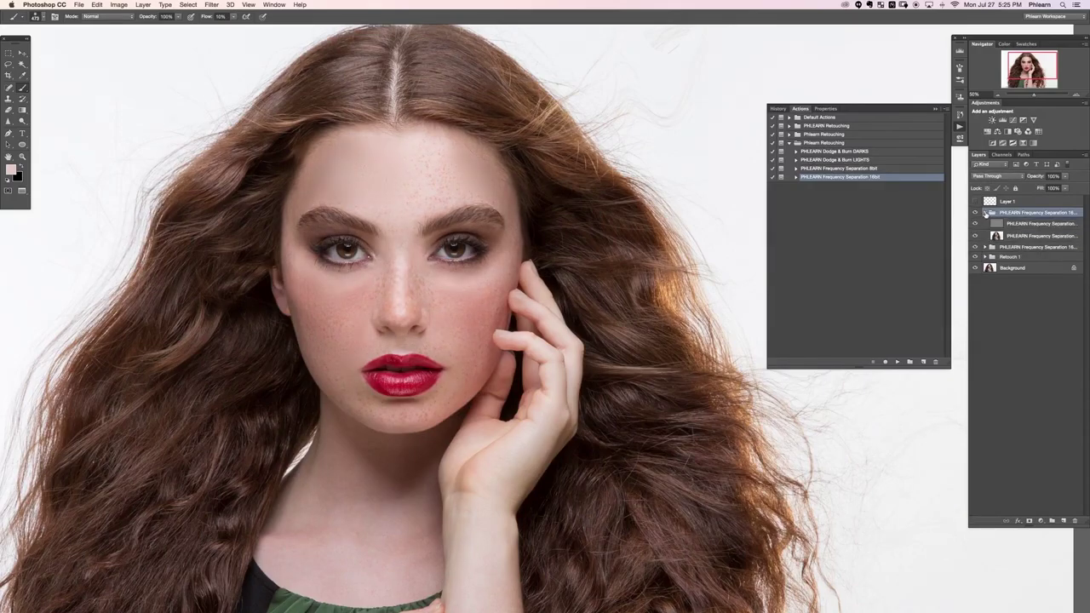
pyautogui.click(975, 224)
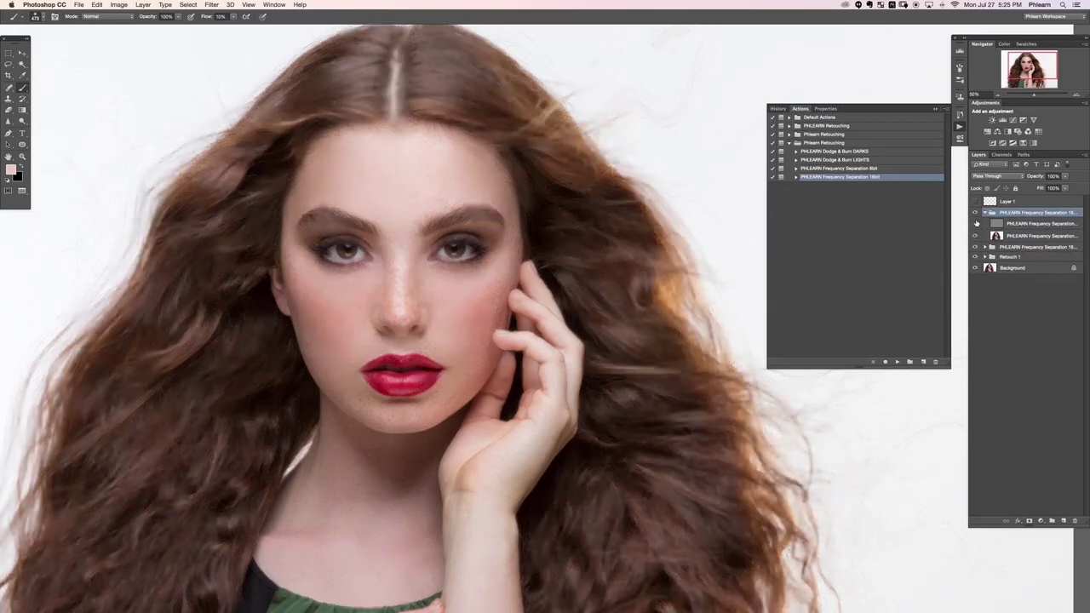
pyautogui.click(986, 214)
pyautogui.click(975, 214)
pyautogui.click(975, 214)
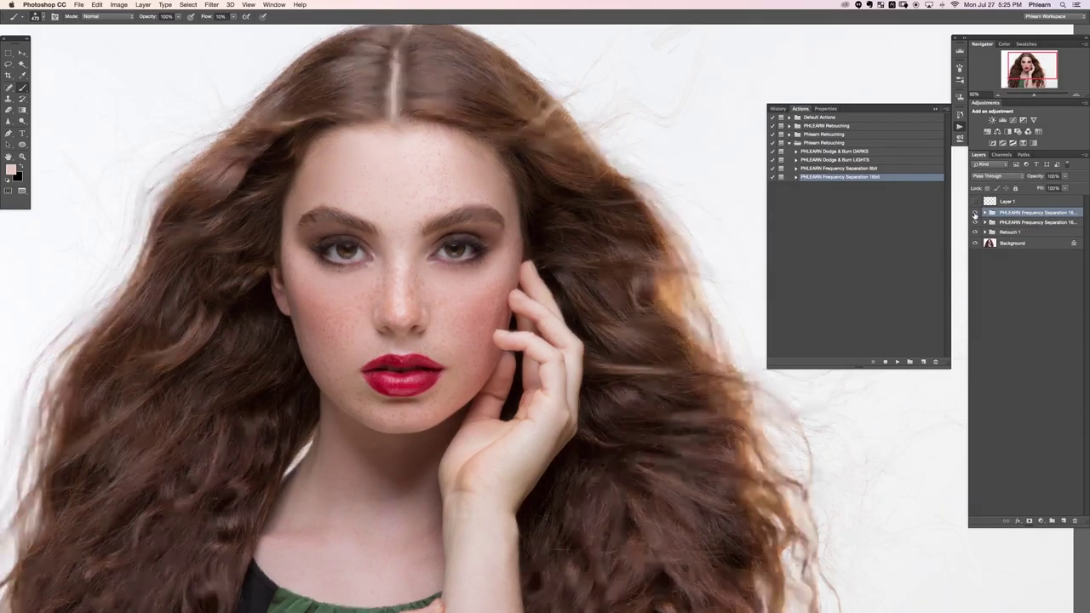
pyautogui.click(974, 213)
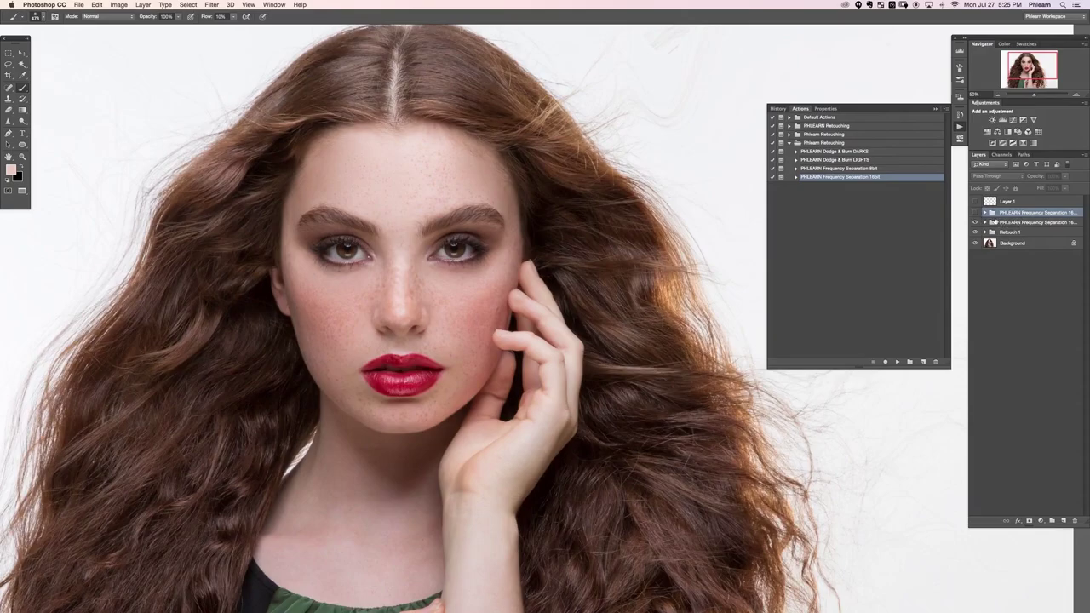
pyautogui.click(975, 214)
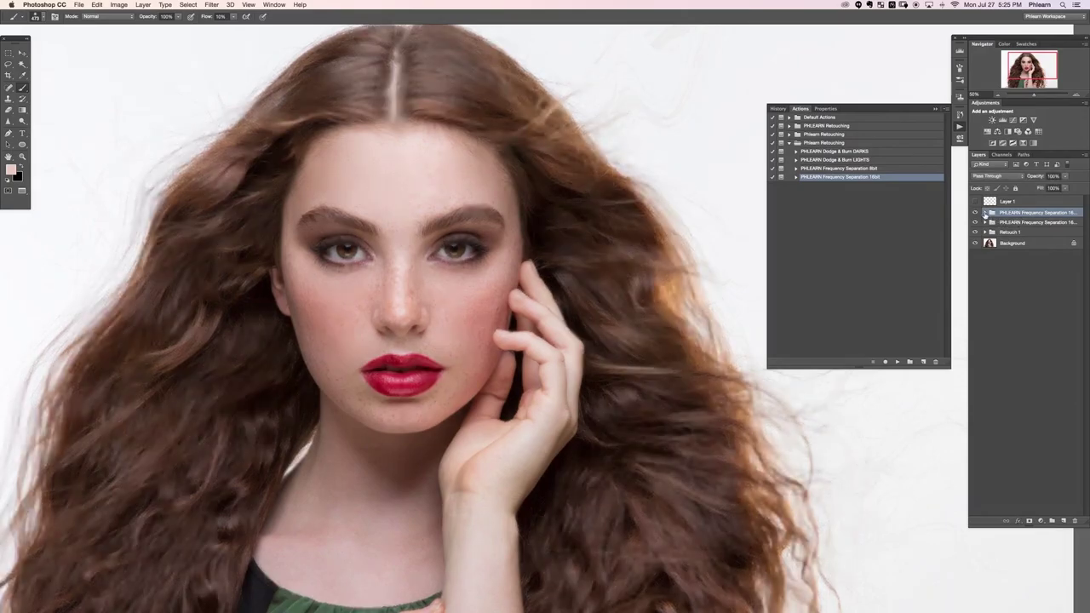
pyautogui.click(985, 213)
pyautogui.click(975, 224)
pyautogui.click(985, 214)
# Step: Check the portrait with and without the top frequency separation group, and delete that group
pyautogui.click(976, 214)
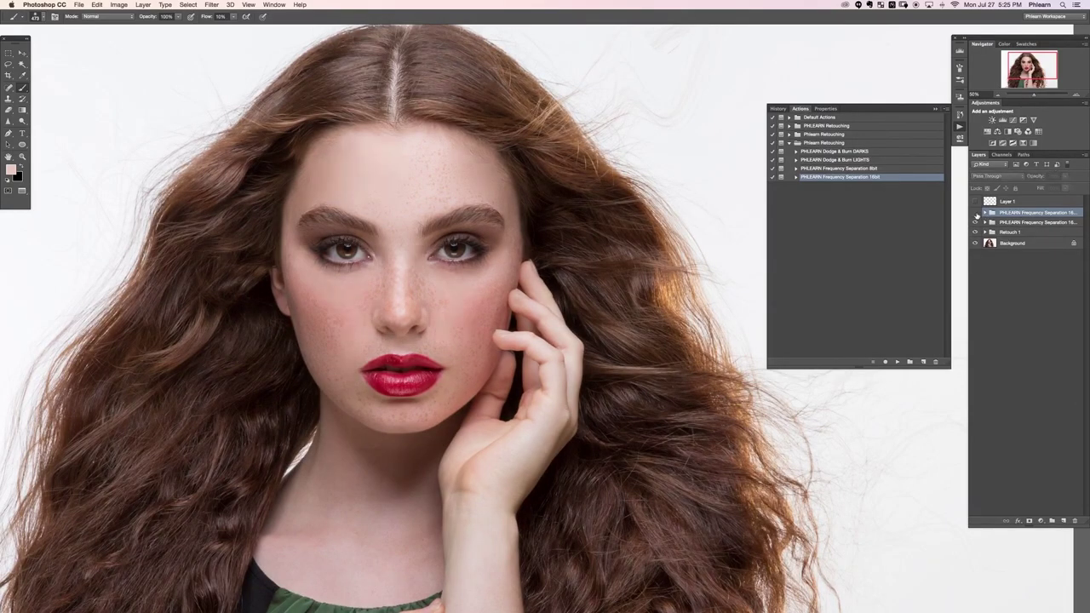
pyautogui.click(975, 214)
pyautogui.click(975, 214)
pyautogui.click(975, 214)
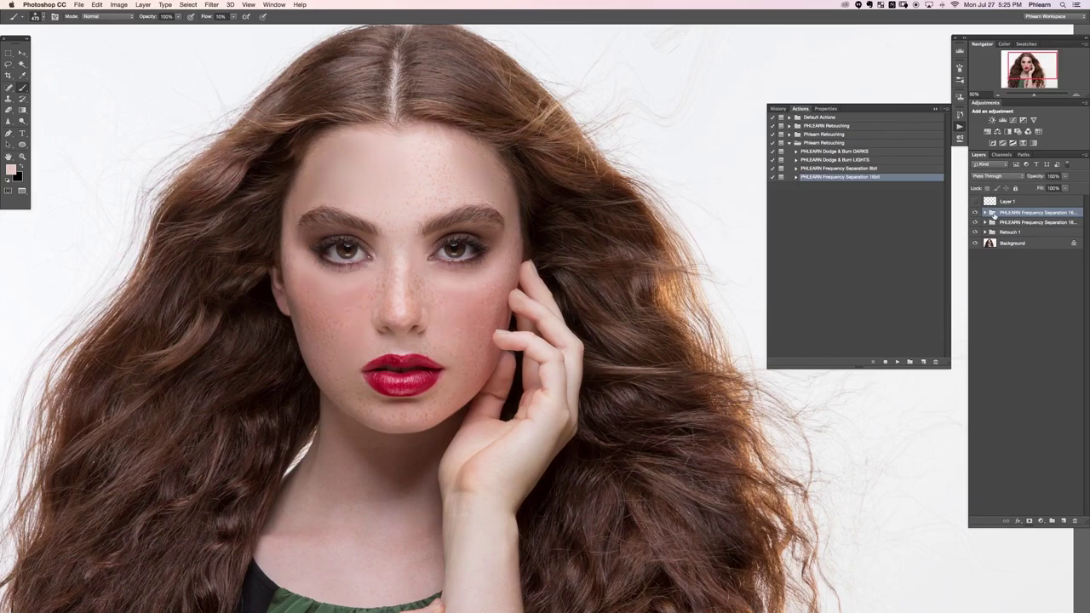
pyautogui.press('Delete')
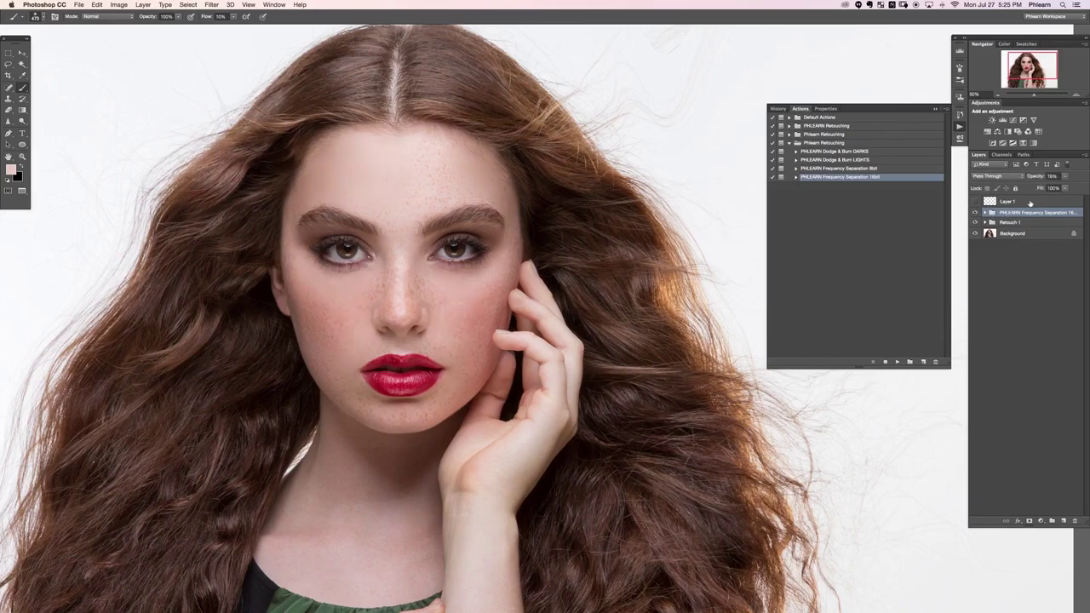
# Step: Stamp all visible layers onto a new layer and run the PHLEARN Frequency Separation 16bit action on it, accepting the offered blur radius
pyautogui.click(975, 214)
pyautogui.click(975, 213)
pyautogui.press('super+shift+alt+n')
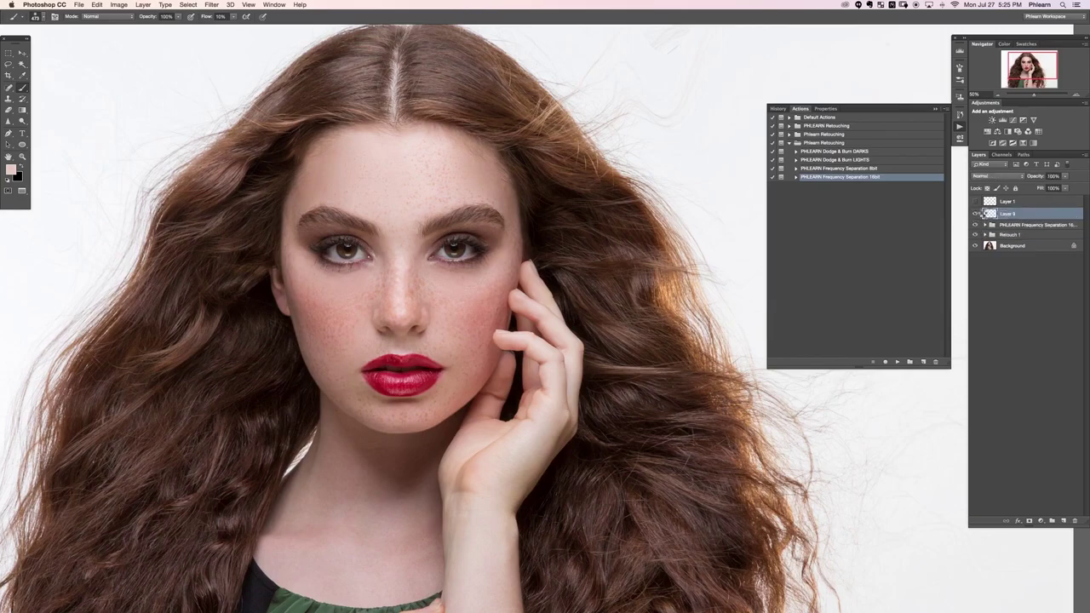
pyautogui.press('super+shift+alt+e')
pyautogui.click(895, 361)
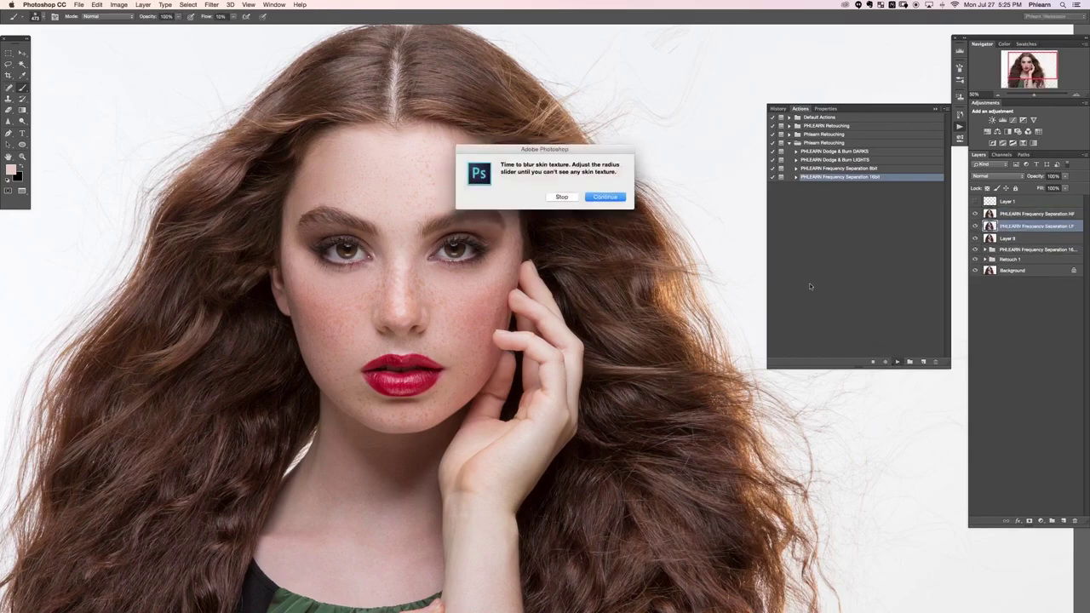
pyautogui.click(605, 197)
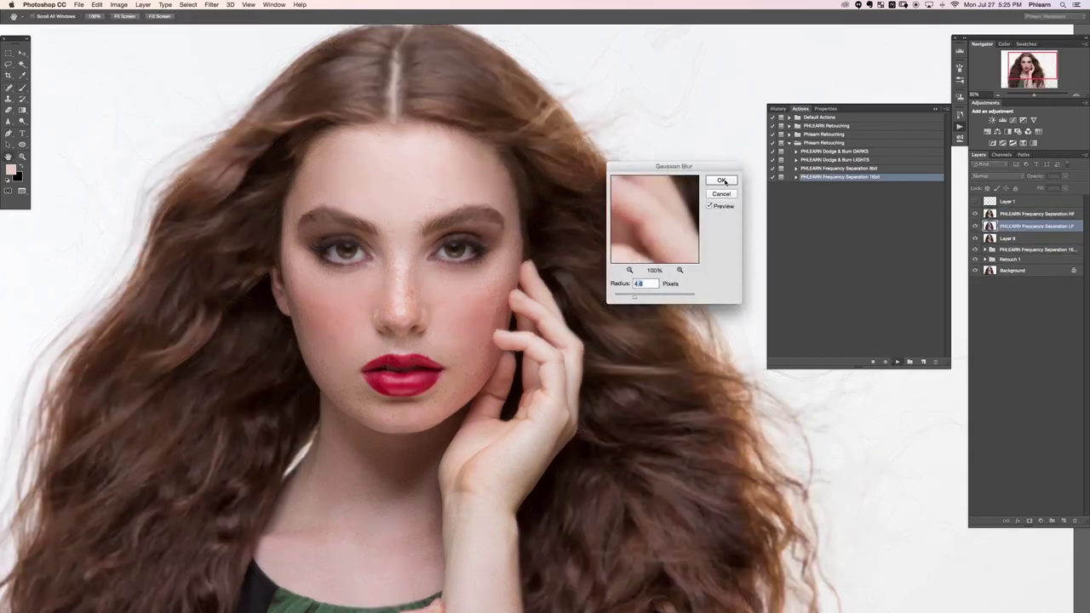
pyautogui.click(721, 180)
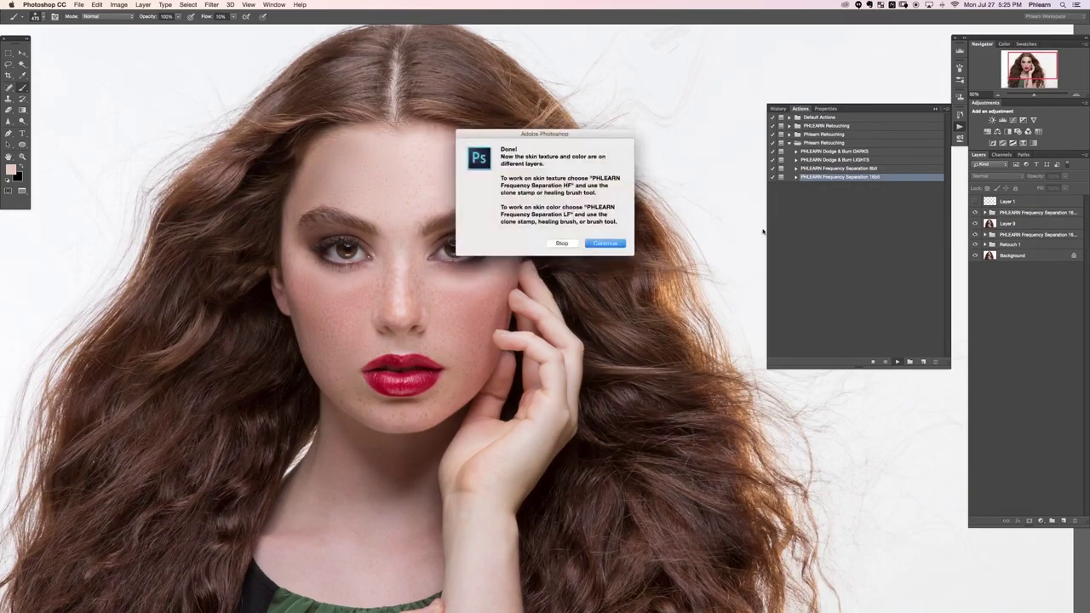
pyautogui.click(619, 244)
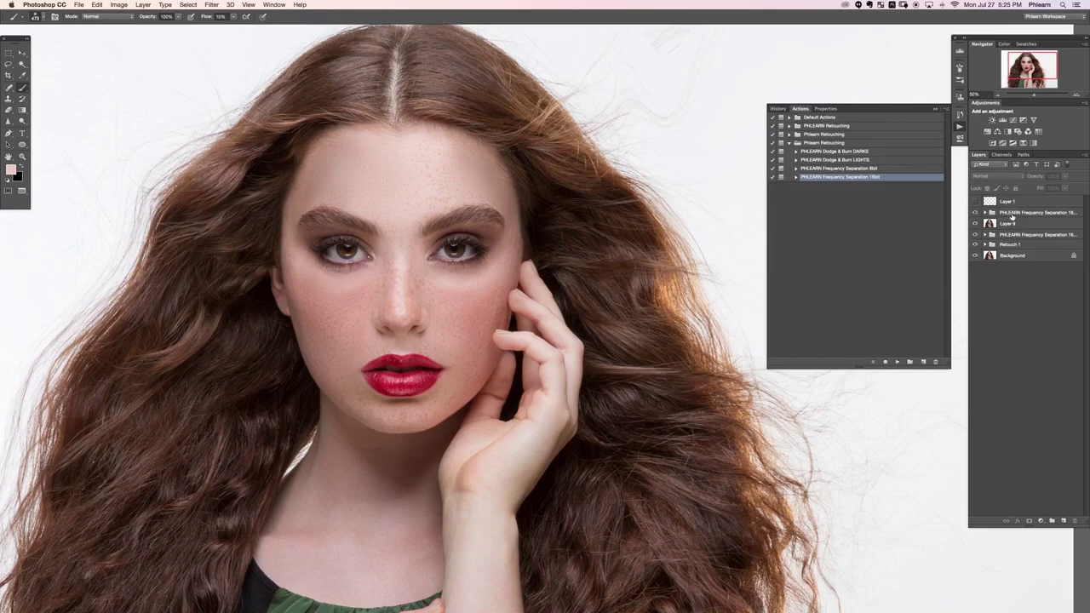
# Step: Delete the new frequency separation group together with the stamped layer beneath it
pyautogui.click(1021, 214)
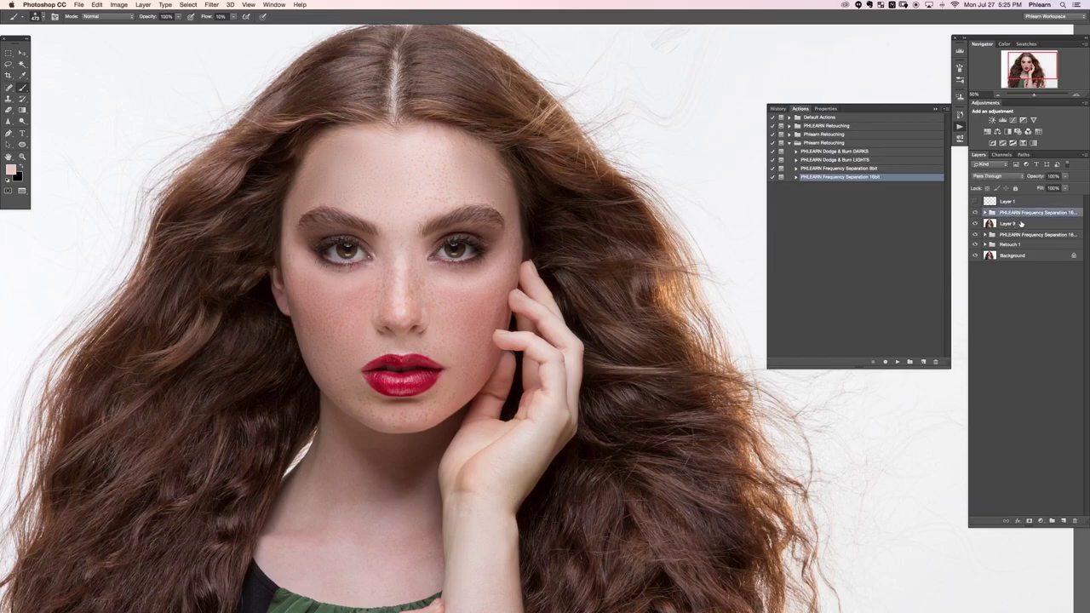
pyautogui.keyDown('shift'); pyautogui.click(1021, 223); pyautogui.keyUp('shift')
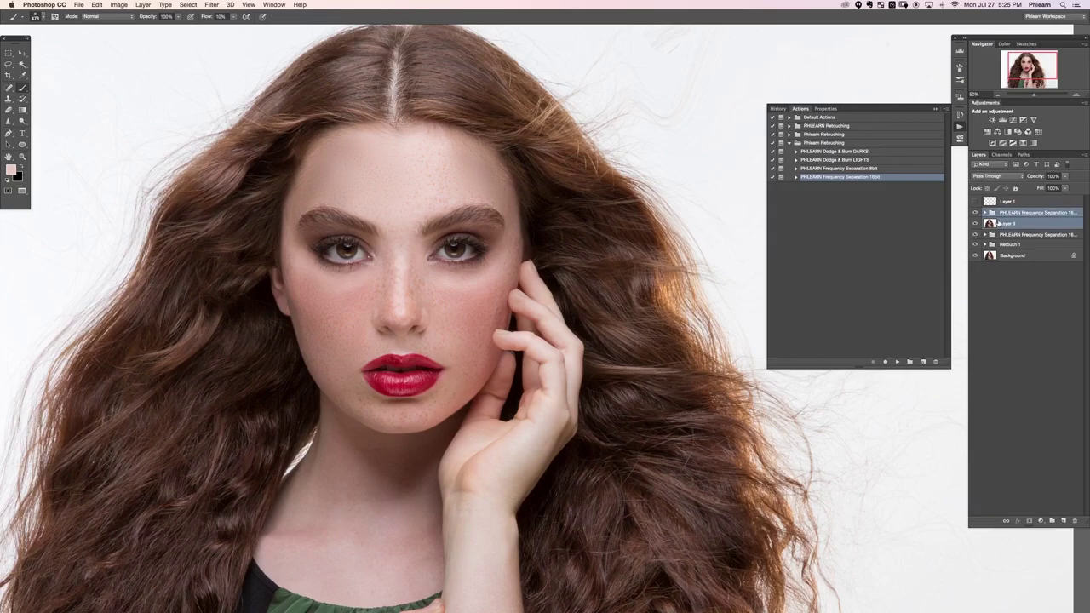
pyautogui.press('Delete')
# Step: Compare the portrait with and without the remaining frequency separation group
pyautogui.click(975, 212)
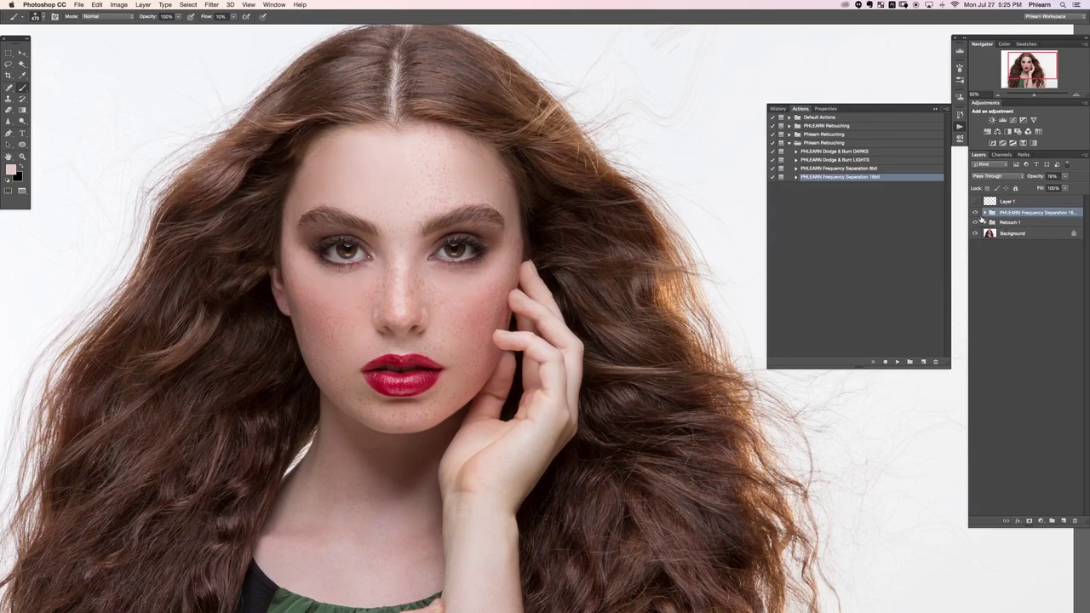
pyautogui.click(975, 212)
pyautogui.click(974, 212)
pyautogui.click(975, 212)
pyautogui.click(975, 212)
# Step: Expand the remaining frequency separation group and add a new empty layer directly above Layer 8
pyautogui.click(984, 212)
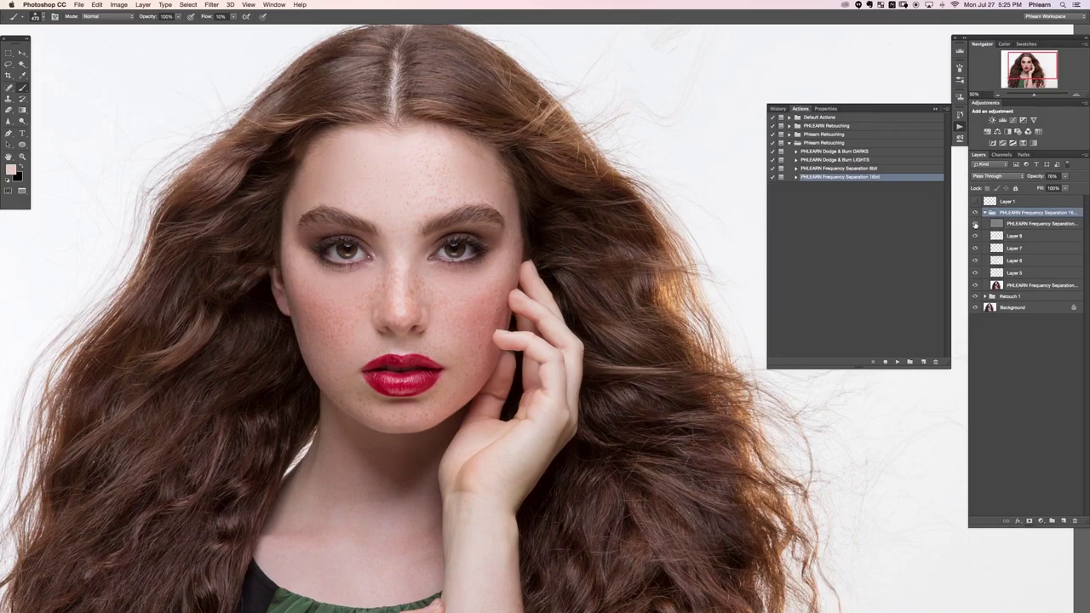
pyautogui.click(974, 223)
pyautogui.click(1015, 236)
pyautogui.press('super+minus')
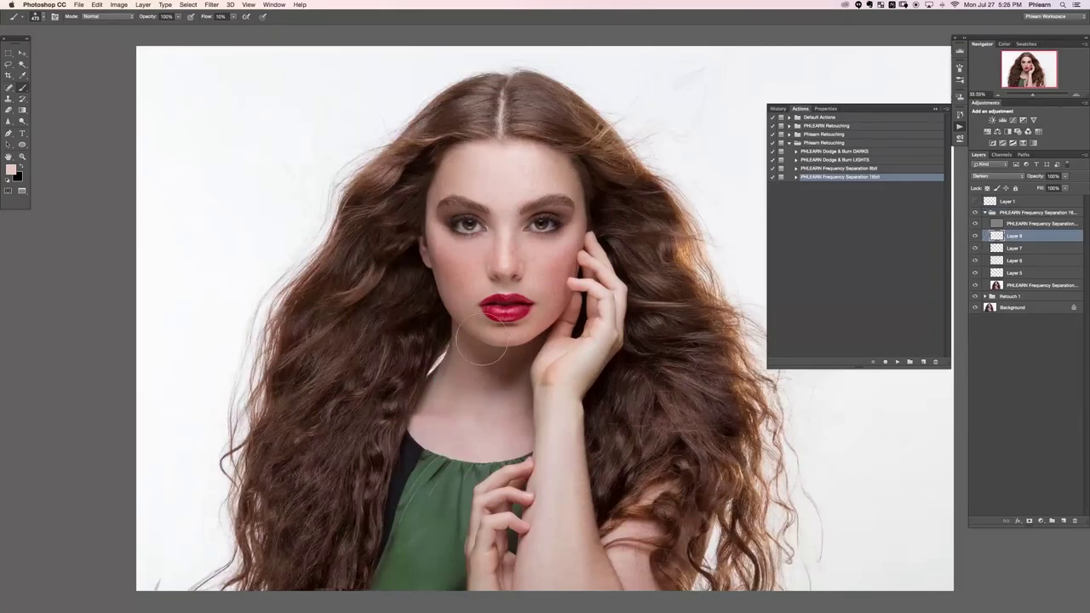
pyautogui.scroll(-3, 473, 337)
pyautogui.hscroll(2, 473, 336)
pyautogui.press('super+alt+shift+n')
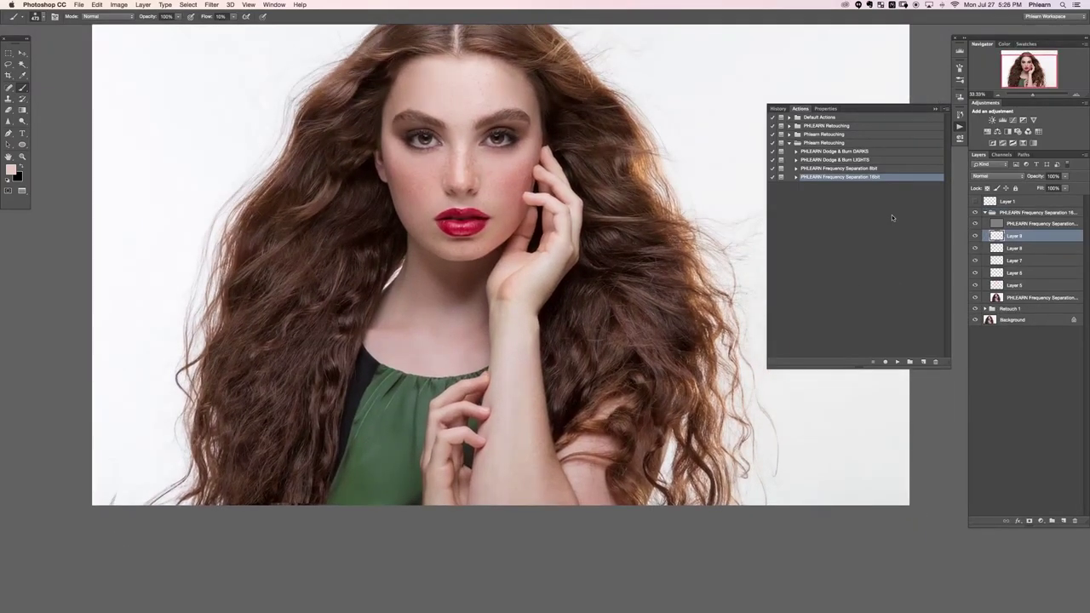
# Step: Paint sampled skin tones along the raised forearm on the new layer, using a soft brush of about 280 px at 20% flow
pyautogui.press('super+plus')
pyautogui.press('super+minus')
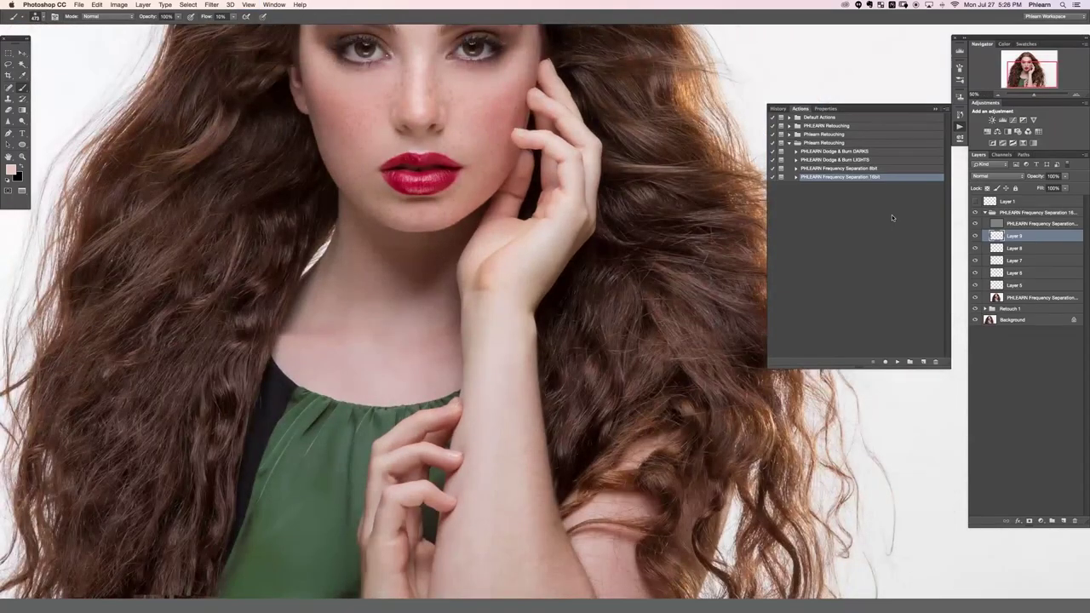
pyautogui.scroll(-3, 468, 369)
pyautogui.hscroll(2, 469, 369)
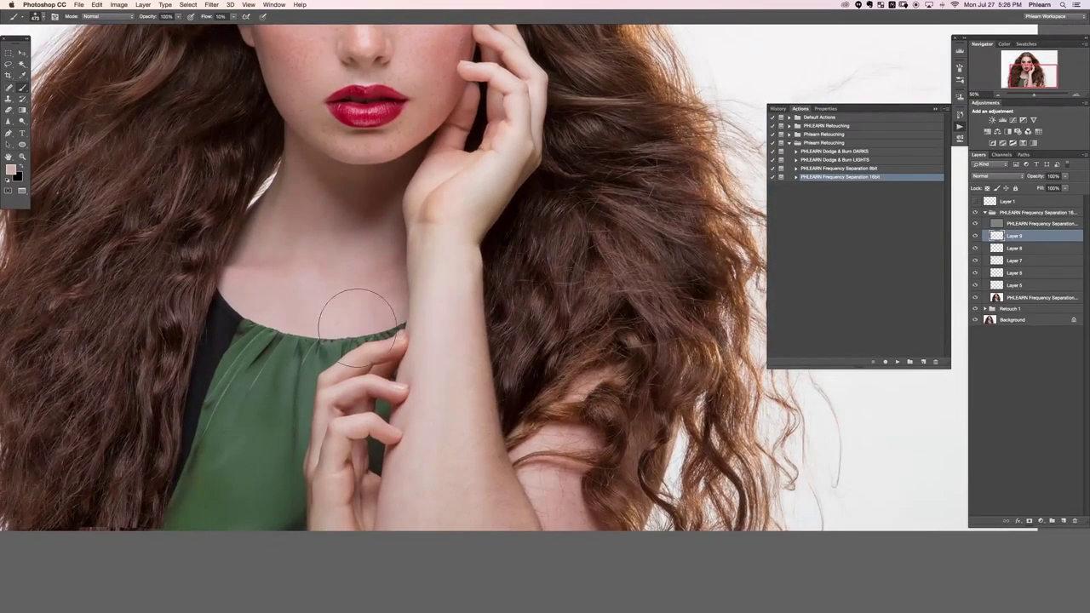
pyautogui.press('super+minus')
pyautogui.scroll(-2, 502, 407)
pyautogui.hscroll(3, 503, 406)
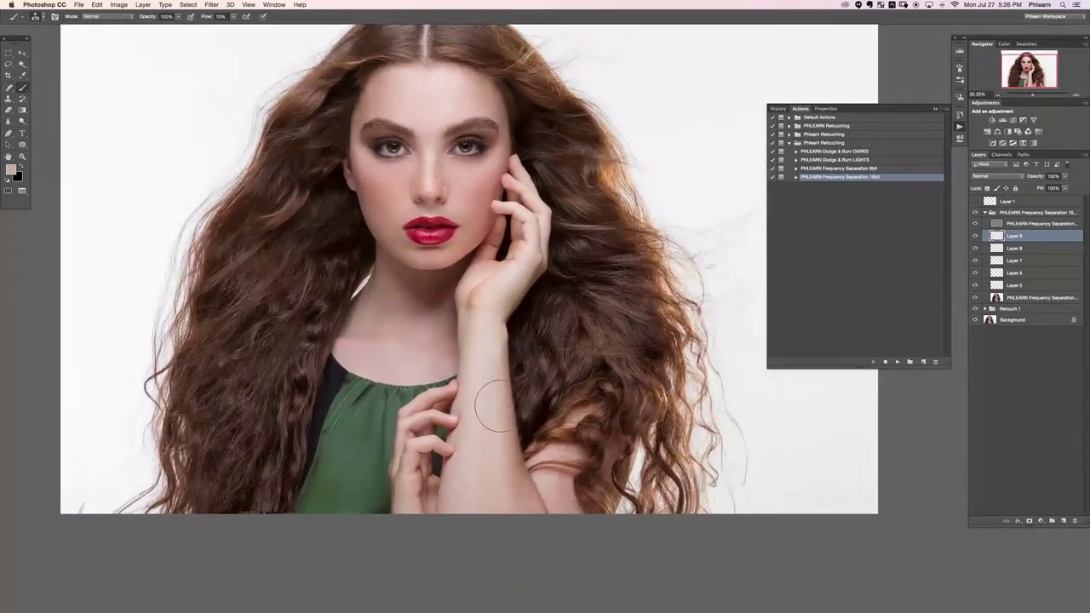
pyautogui.moveTo(497, 412)
pyautogui.mouseDown()
pyautogui.moveTo(487, 380)
pyautogui.moveTo(495, 423)
pyautogui.mouseUp()
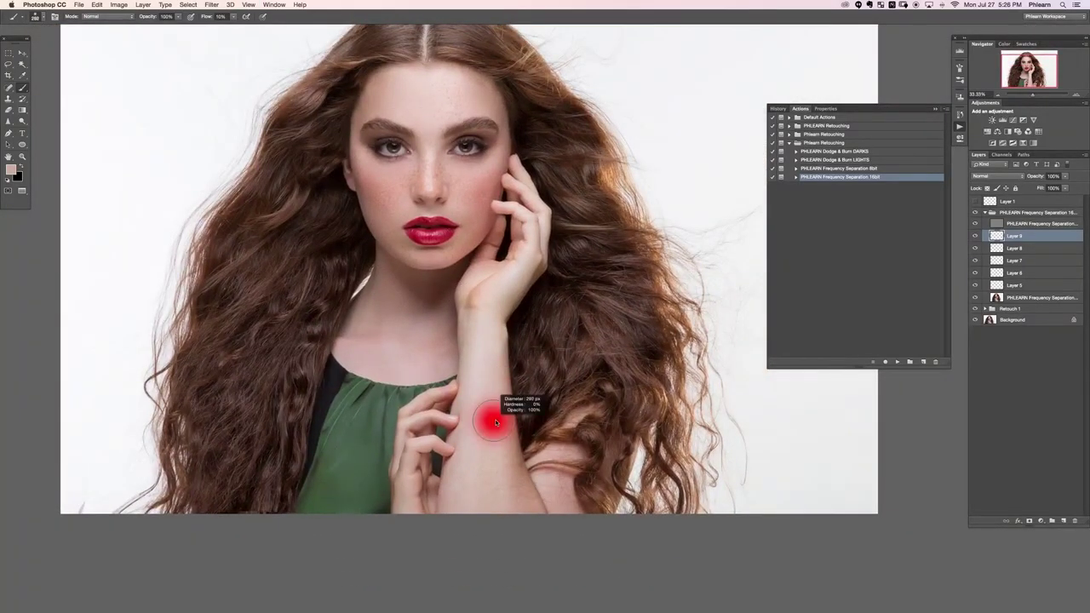
pyautogui.hotkey('shift', '2')
pyautogui.keyDown('alt'); pyautogui.click(497, 431); pyautogui.keyUp('alt')
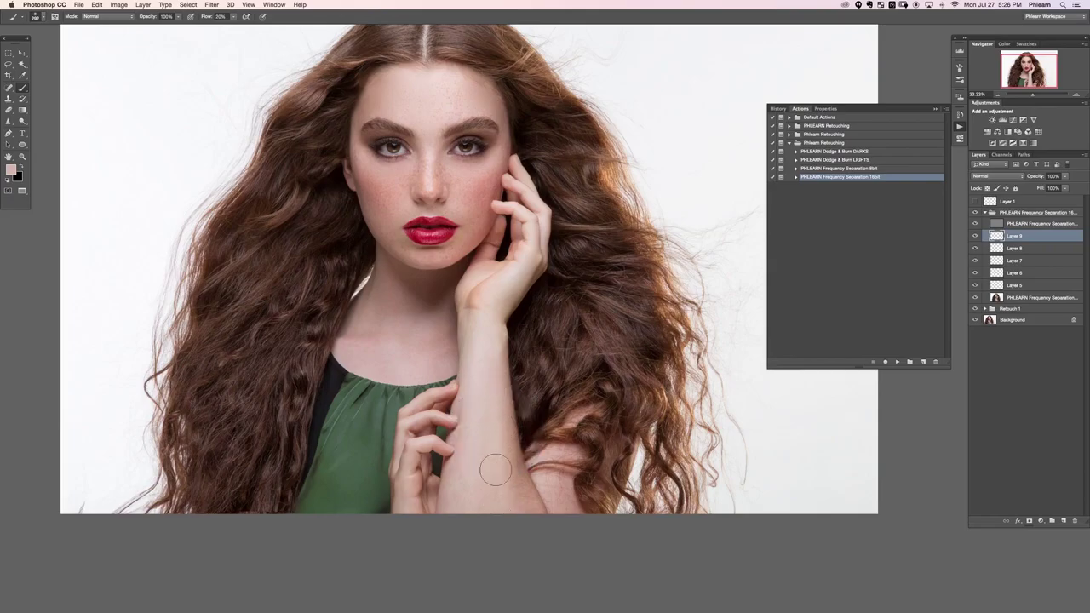
pyautogui.moveTo(496, 470); pyautogui.dragTo(505, 396)
pyautogui.keyDown('alt'); pyautogui.click(514, 458); pyautogui.keyUp('alt')
pyautogui.keyDown('alt'); pyautogui.click(515, 460); pyautogui.keyUp('alt')
pyautogui.moveTo(500, 446); pyautogui.dragTo(493, 387)
# Step: Even out the skin color on the lower forearm near the elbow with tones sampled from nearby skin
pyautogui.keyDown('alt'); pyautogui.click(493, 461); pyautogui.keyUp('alt')
pyautogui.moveTo(493, 453); pyautogui.dragTo(496, 453)
pyautogui.moveTo(494, 451)
pyautogui.mouseDown()
pyautogui.moveTo(491, 414)
pyautogui.moveTo(481, 519)
pyautogui.moveTo(468, 449)
pyautogui.moveTo(472, 496)
pyautogui.moveTo(477, 438)
pyautogui.mouseUp()
pyautogui.keyDown('alt'); pyautogui.click(467, 450); pyautogui.keyUp('alt')
pyautogui.click(465, 474)
pyautogui.click(478, 474)
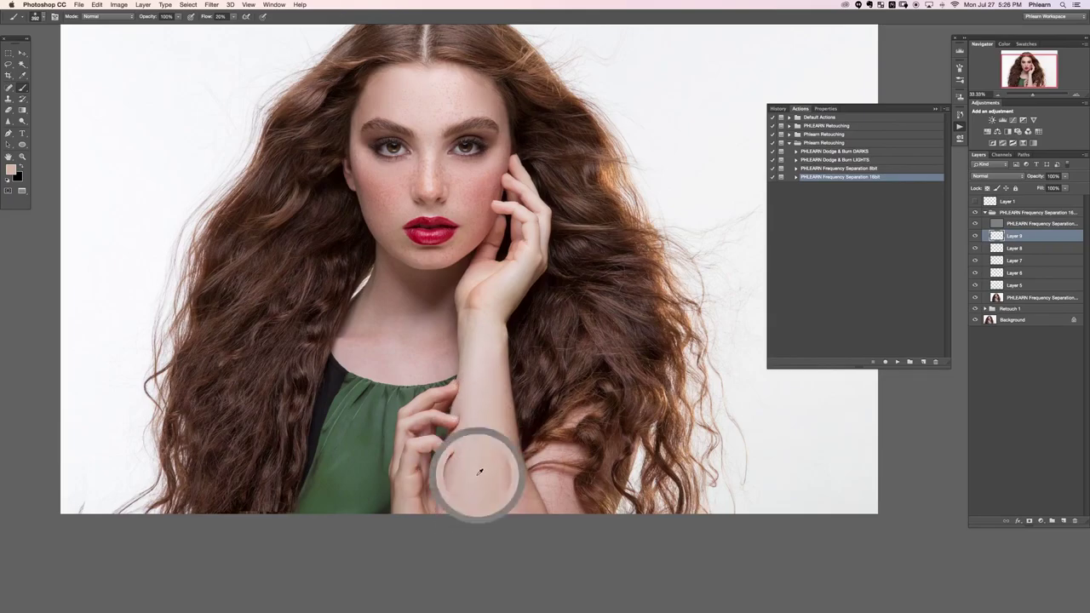
pyautogui.keyDown('alt'); pyautogui.click(513, 474); pyautogui.keyUp('alt')
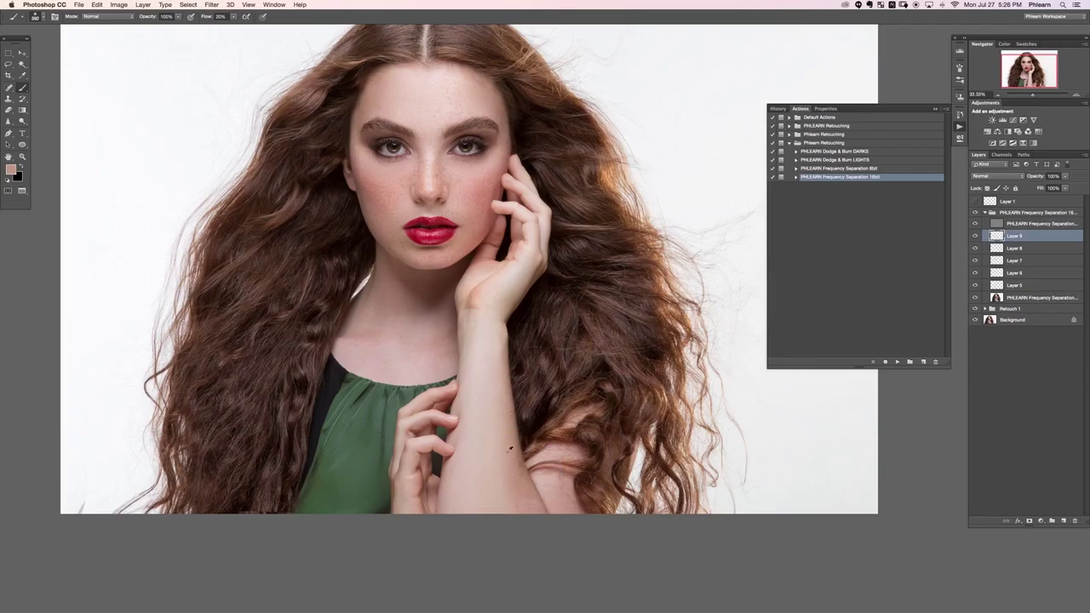
# Step: Blend sampled skin tones over the upper forearm, the wrist and the back edge of the raised hand
pyautogui.keyDown('alt'); pyautogui.click(498, 389); pyautogui.keyUp('alt')
pyautogui.moveTo(489, 405); pyautogui.dragTo(478, 371)
pyautogui.moveTo(493, 336); pyautogui.dragTo(492, 348)
pyautogui.keyDown('alt'); pyautogui.click(468, 327); pyautogui.keyUp('alt')
pyautogui.keyDown('alt'); pyautogui.click(472, 449); pyautogui.keyUp('alt')
pyautogui.moveTo(475, 300)
pyautogui.mouseDown()
pyautogui.moveTo(474, 329)
pyautogui.moveTo(474, 314)
pyautogui.mouseUp()
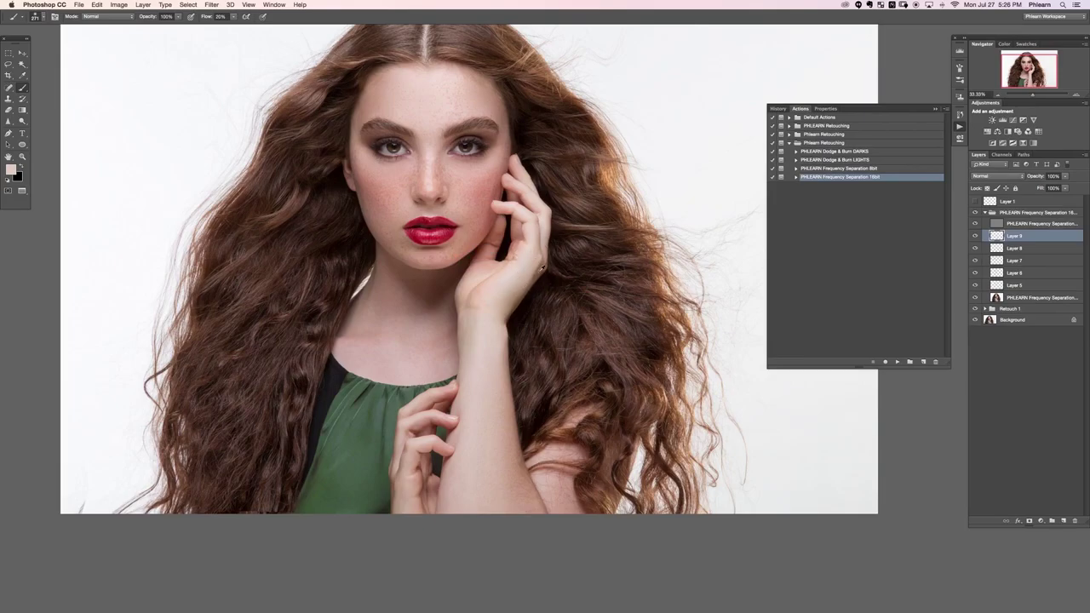
pyautogui.keyDown('alt'); pyautogui.click(537, 271); pyautogui.keyUp('alt')
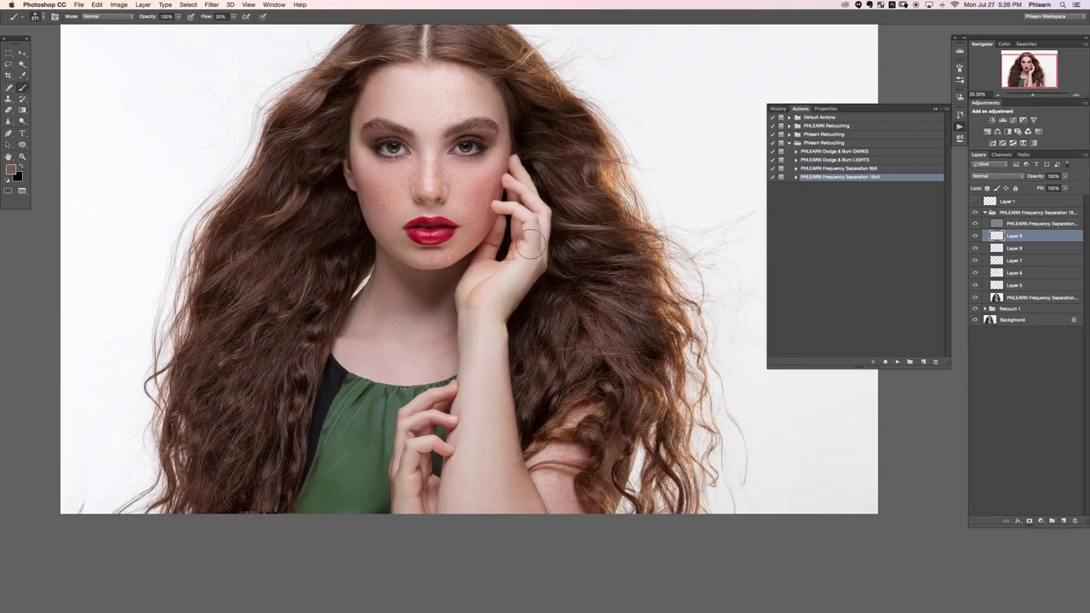
pyautogui.keyDown('alt'); pyautogui.click(529, 260); pyautogui.keyUp('alt')
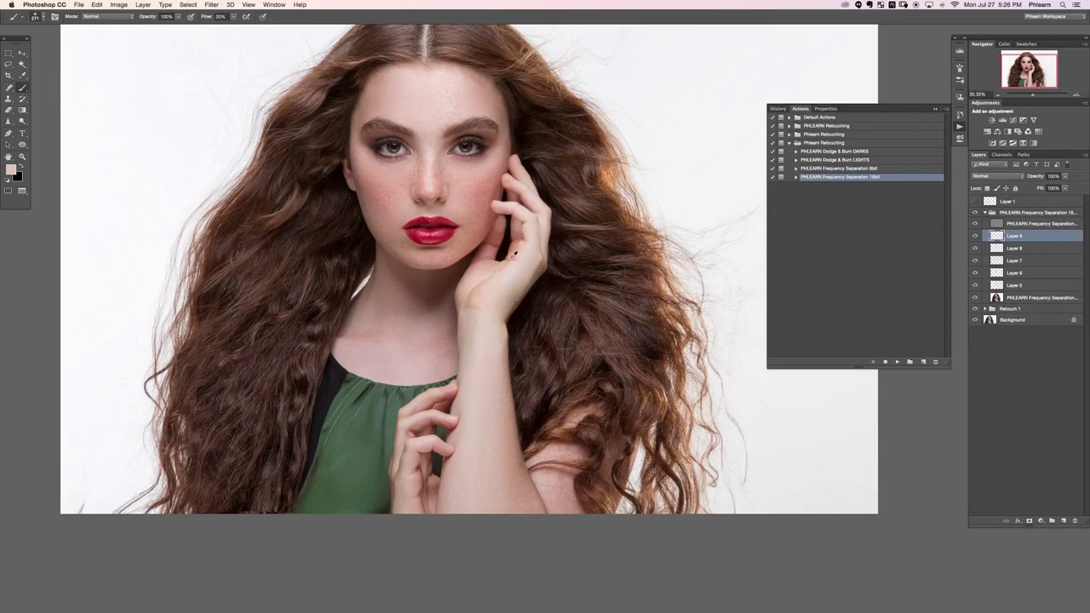
# Step: Smooth the inner edge of the wrist and forearm with sampled skin tones, using a brush of about 118 px
pyautogui.hotkey('ctrl', '+')
pyautogui.hotkey('ctrl', '+')
pyautogui.hotkey('ctrl', '+')
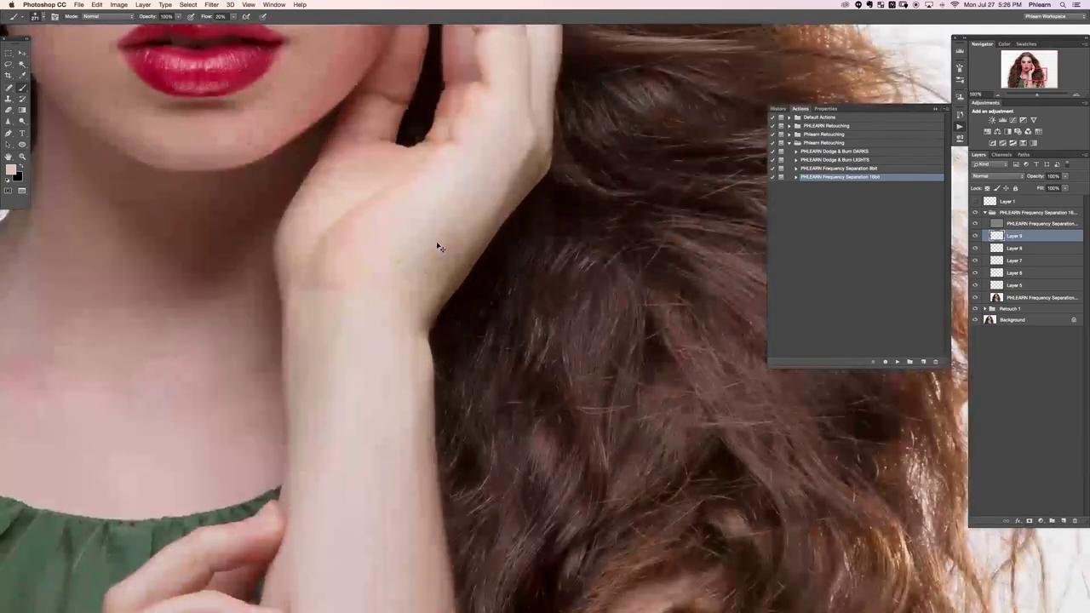
pyautogui.hscroll(-3, 329, 462)
pyautogui.moveTo(435, 348); pyautogui.dragTo(396, 348)
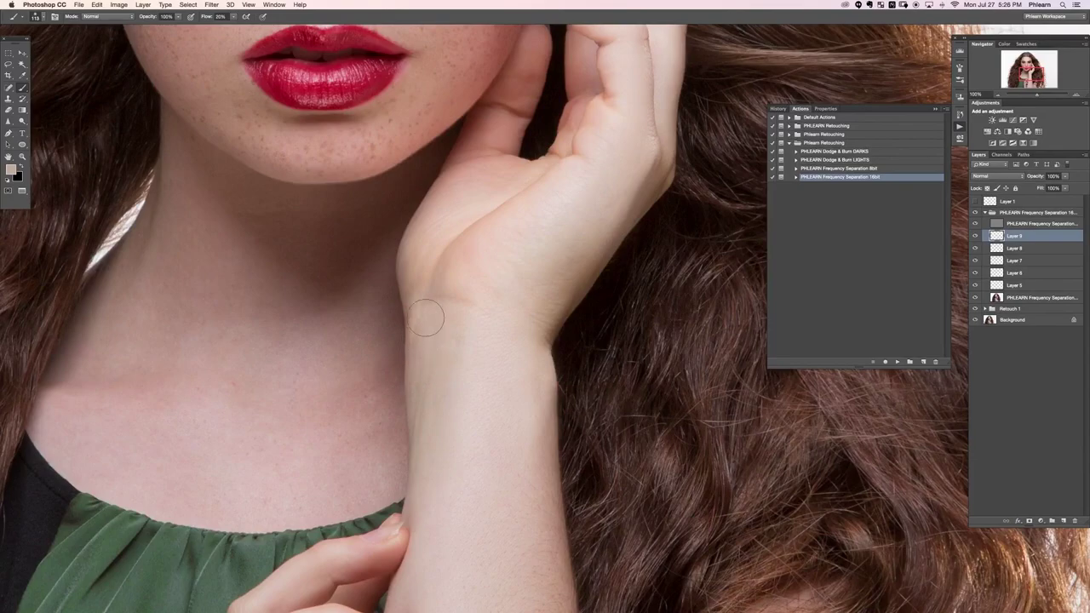
pyautogui.moveTo(424, 317); pyautogui.dragTo(426, 352)
pyautogui.keyDown('alt'); pyautogui.click(435, 361); pyautogui.keyUp('alt')
pyautogui.moveTo(423, 413)
pyautogui.mouseDown()
pyautogui.moveTo(433, 376)
pyautogui.moveTo(452, 389)
pyautogui.moveTo(436, 357)
pyautogui.moveTo(420, 449)
pyautogui.moveTo(436, 506)
pyautogui.mouseUp()
pyautogui.keyDown('alt'); pyautogui.click(452, 337); pyautogui.keyUp('alt')
pyautogui.keyDown('alt'); pyautogui.click(433, 250); pyautogui.keyUp('alt')
pyautogui.moveTo(425, 259); pyautogui.dragTo(429, 231)
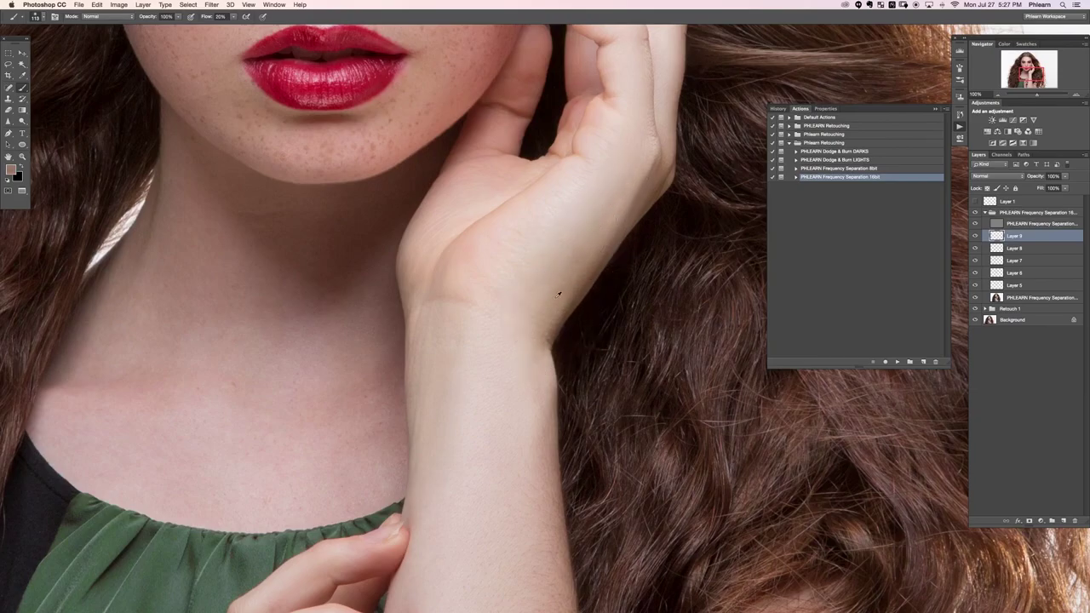
# Step: Undo the last stroke and repaint the outer edge of the wrist with skin tones sampled beside it
pyautogui.press('super+z')
pyautogui.keyDown('alt'); pyautogui.click(555, 280); pyautogui.keyUp('alt')
pyautogui.moveTo(542, 306); pyautogui.dragTo(523, 336)
pyautogui.moveTo(575, 197); pyautogui.dragTo(490, 325)
pyautogui.keyDown('alt'); pyautogui.click(560, 284); pyautogui.keyUp('alt')
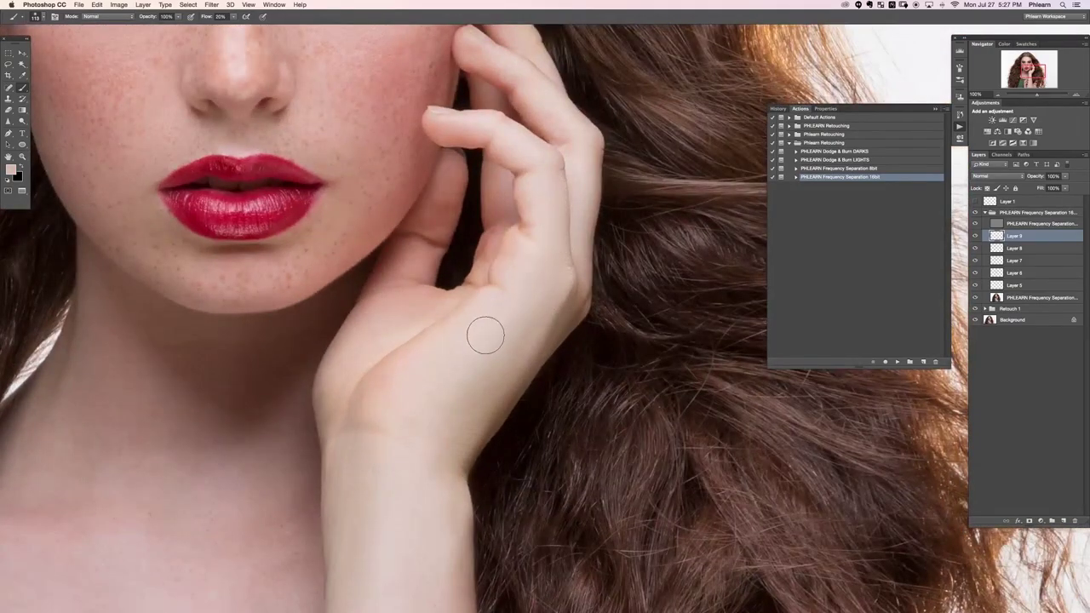
# Step: Even out the color on the fingers of the raised hand with skin tones sampled from them
pyautogui.press('h')
pyautogui.moveTo(462, 210); pyautogui.dragTo(459, 423)
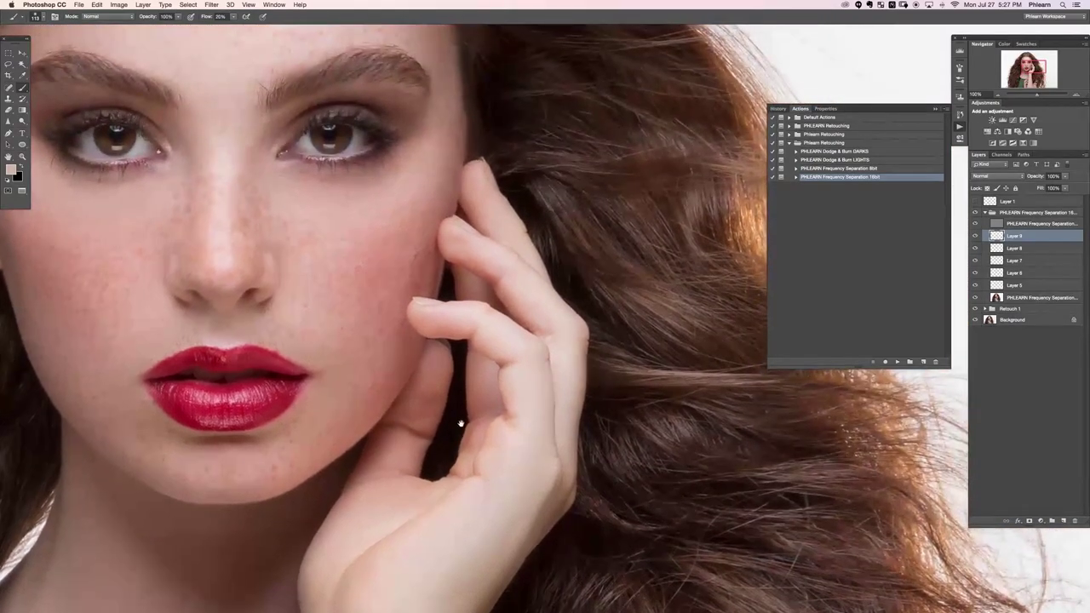
pyautogui.click(511, 283)
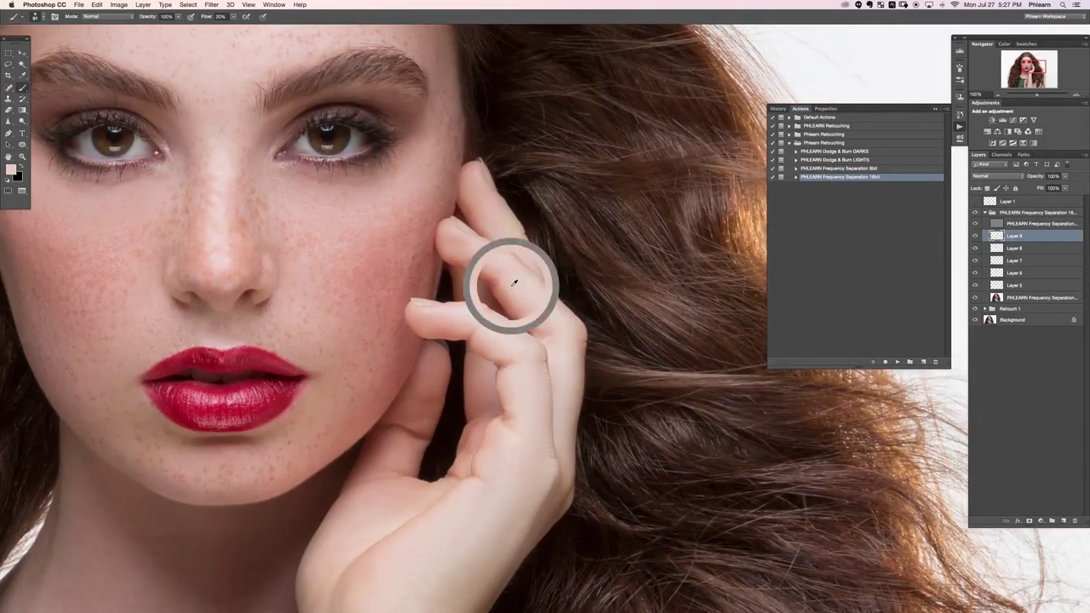
pyautogui.keyDown('alt'); pyautogui.click(478, 249); pyautogui.keyUp('alt')
pyautogui.moveTo(471, 241); pyautogui.dragTo(455, 239)
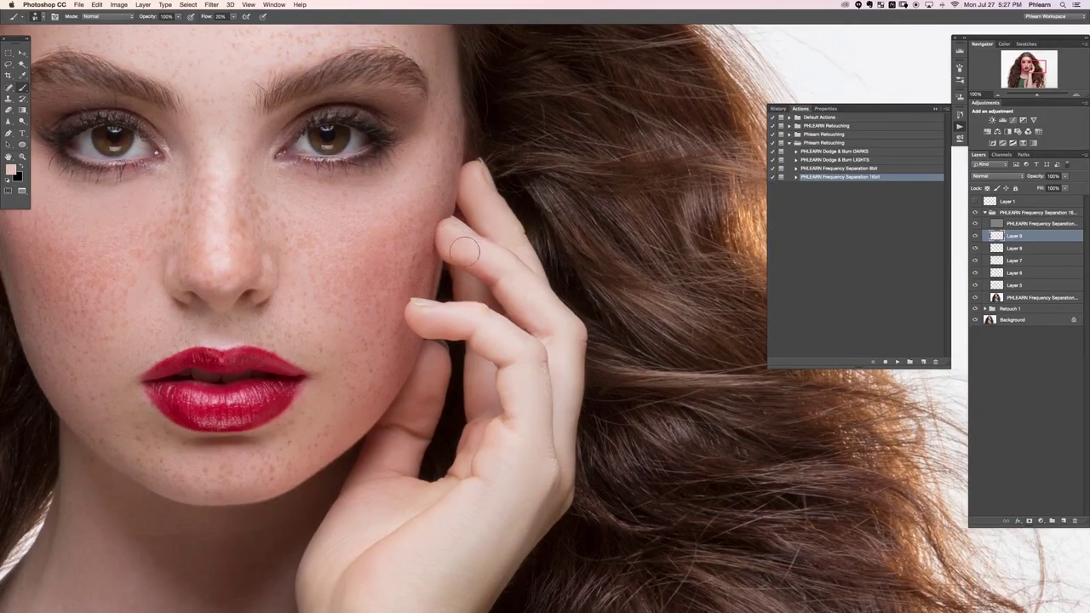
pyautogui.keyDown('alt'); pyautogui.click(511, 288); pyautogui.keyUp('alt')
# Step: Create a new layer above the existing paint layers and paint sampled skin tones over the neck at 20% flow
pyautogui.scroll(-10, 491, 517)
pyautogui.hscroll(-8, 491, 517)
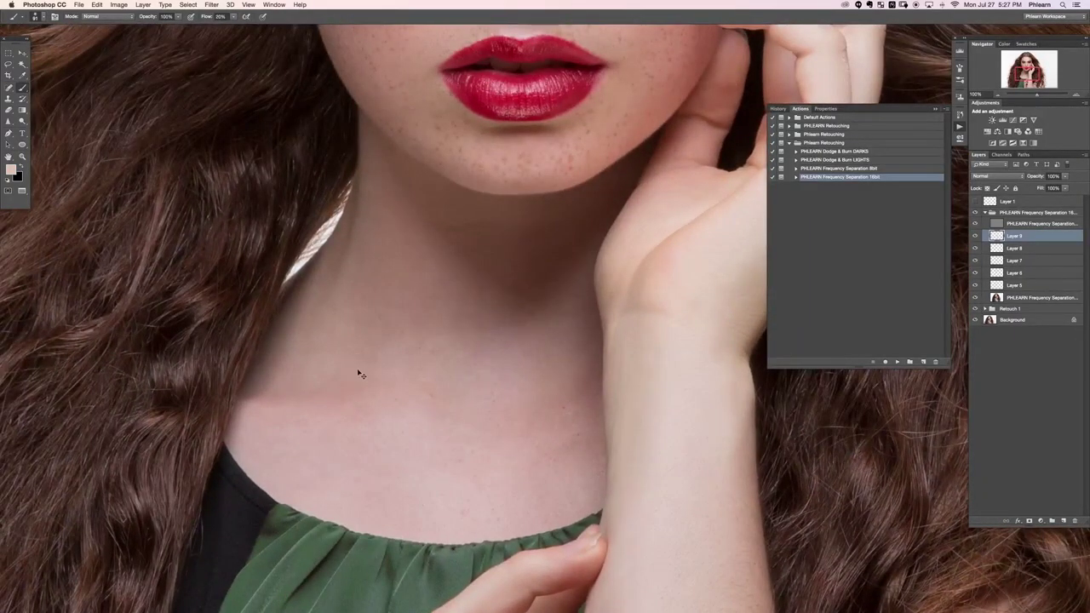
pyautogui.hotkey('ctrl', '-')
pyautogui.scroll(3, 358, 371)
pyautogui.hotkey('ctrl', '-')
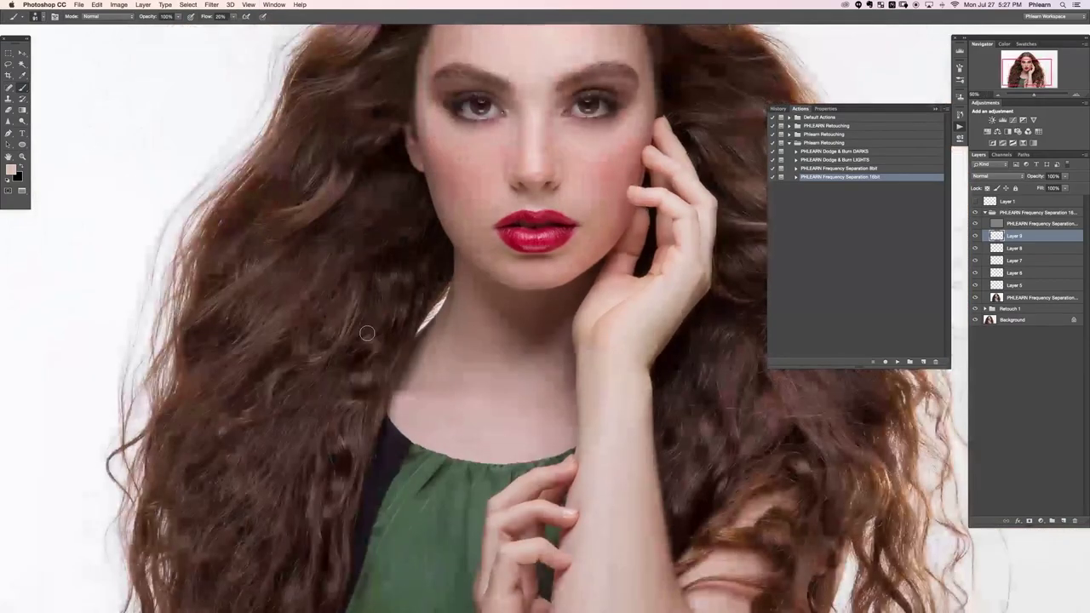
pyautogui.hscroll(4, 386, 390)
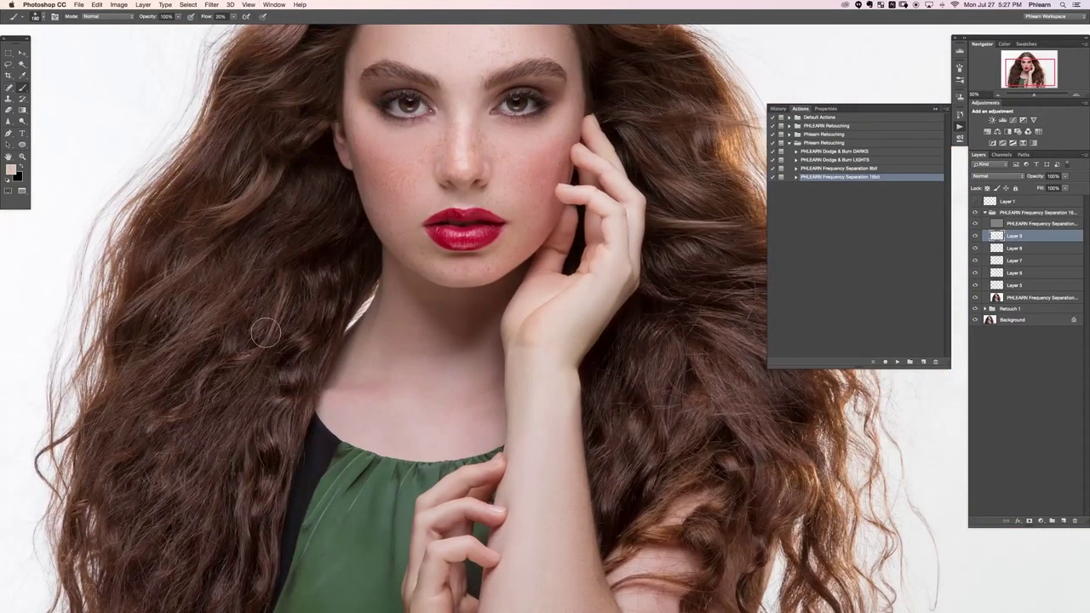
pyautogui.hotkey('ctrl', 'shift', 'alt', 'n')
pyautogui.keyDown('alt'); pyautogui.click(416, 320); pyautogui.keyUp('alt')
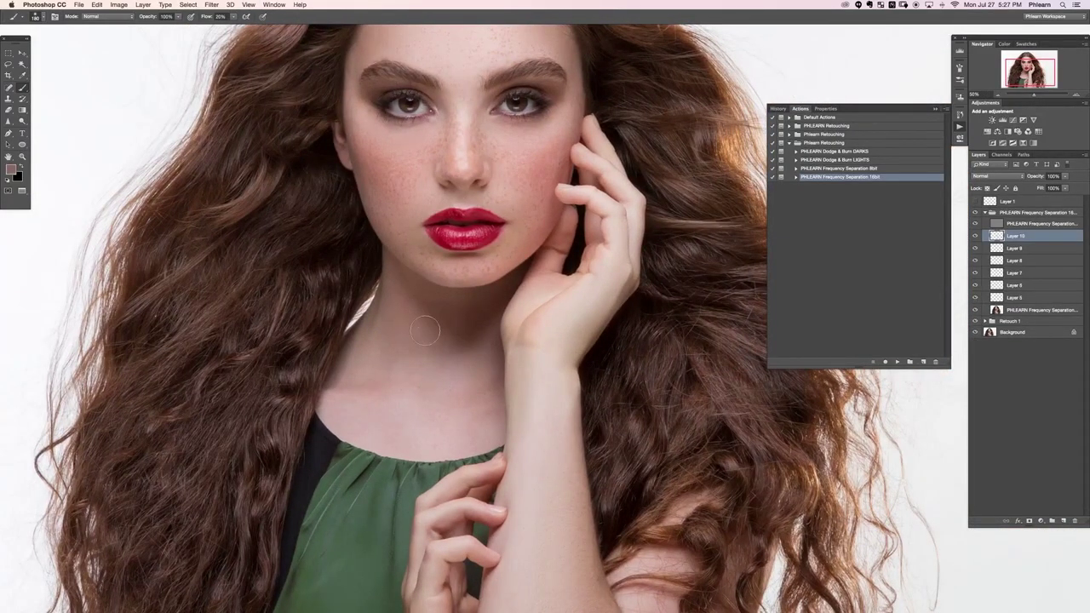
pyautogui.keyDown('alt'); pyautogui.click(415, 332); pyautogui.keyUp('alt')
pyautogui.keyDown('alt'); pyautogui.click(415, 323); pyautogui.keyUp('alt')
# Step: Blend the lower neck and upper chest with sampled skin tones, using a larger soft brush
pyautogui.press(']')
pyautogui.press(']')
pyautogui.press(']')
pyautogui.press(']')
pyautogui.keyDown('alt'); pyautogui.click(437, 304); pyautogui.keyUp('alt')
pyautogui.keyDown('alt'); pyautogui.click(441, 386); pyautogui.keyUp('alt')
pyautogui.moveTo(412, 411)
pyautogui.mouseDown()
pyautogui.moveTo(429, 395)
pyautogui.moveTo(453, 417)
pyautogui.mouseUp()
pyautogui.keyDown('alt'); pyautogui.click(459, 381); pyautogui.keyUp('alt')
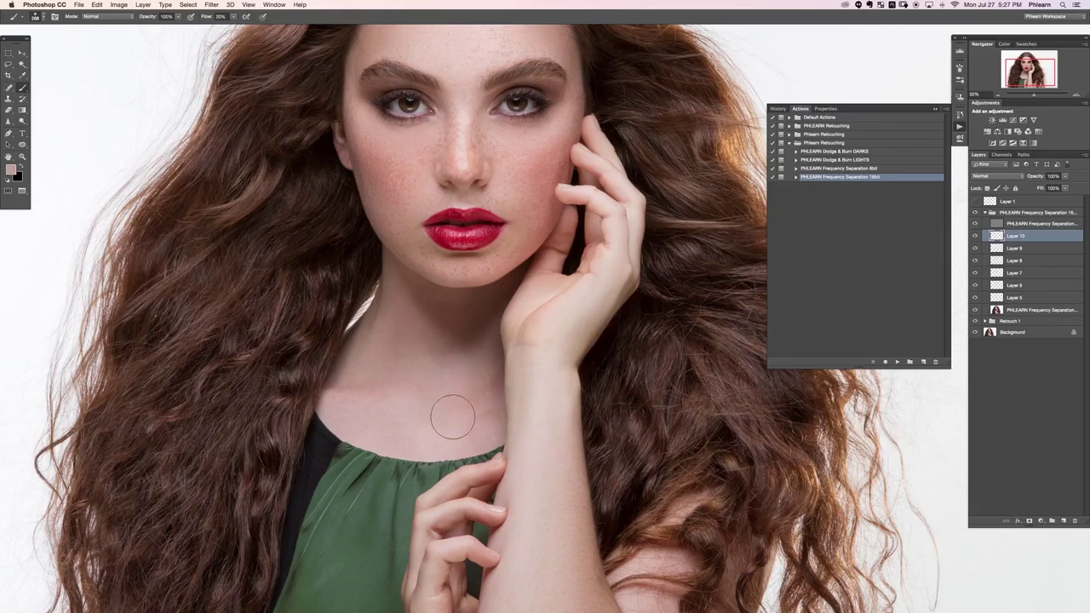
pyautogui.keyDown('alt'); pyautogui.click(466, 370); pyautogui.keyUp('alt')
pyautogui.moveTo(419, 331)
pyautogui.mouseDown()
pyautogui.moveTo(405, 312)
pyautogui.moveTo(438, 321)
pyautogui.moveTo(434, 368)
pyautogui.mouseUp()
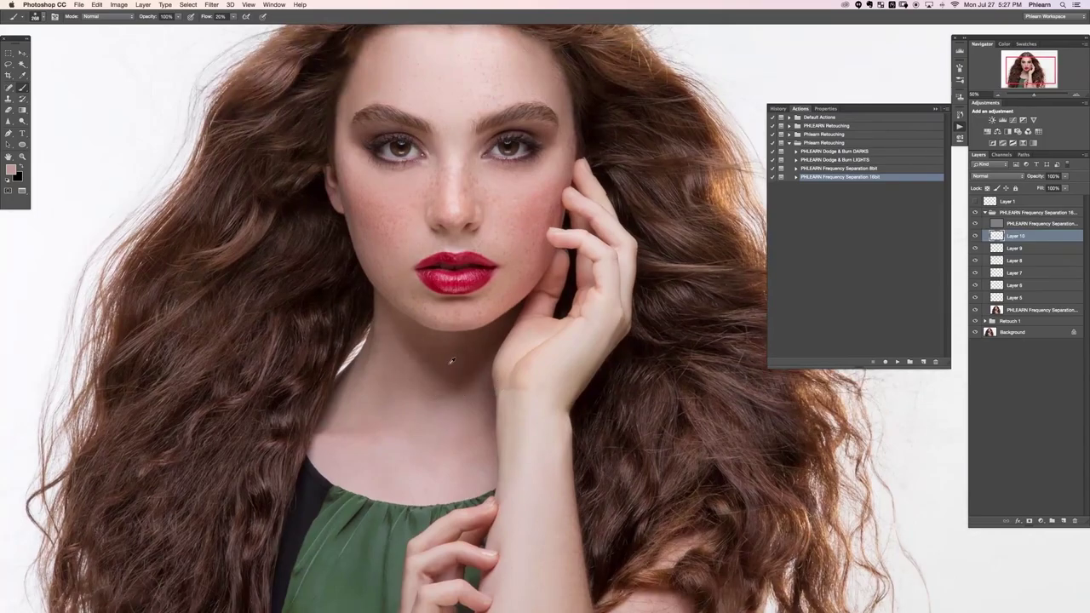
# Step: Smooth the shadow under the chin and the side of the neck beside the hair with sampled tones
pyautogui.keyDown('alt'); pyautogui.click(451, 363); pyautogui.keyUp('alt')
pyautogui.moveTo(462, 367); pyautogui.dragTo(442, 365)
pyautogui.keyDown('alt'); pyautogui.click(405, 369); pyautogui.keyUp('alt')
pyautogui.keyDown('alt'); pyautogui.click(365, 414); pyautogui.keyUp('alt')
pyautogui.moveTo(359, 446); pyautogui.dragTo(351, 444)
pyautogui.keyDown('alt'); pyautogui.click(359, 419); pyautogui.keyUp('alt')
pyautogui.keyDown('alt'); pyautogui.click(349, 418); pyautogui.keyUp('alt')
# Step: Even out the skin along the chest above the green neckline with tones sampled from nearby
pyautogui.keyDown('alt'); pyautogui.click(340, 430); pyautogui.keyUp('alt')
pyautogui.keyDown('alt'); pyautogui.click(361, 440); pyautogui.keyUp('alt')
pyautogui.moveTo(335, 466)
pyautogui.mouseDown()
pyautogui.moveTo(348, 456)
pyautogui.moveTo(415, 480)
pyautogui.mouseUp()
pyautogui.keyDown('alt'); pyautogui.click(411, 458); pyautogui.keyUp('alt')
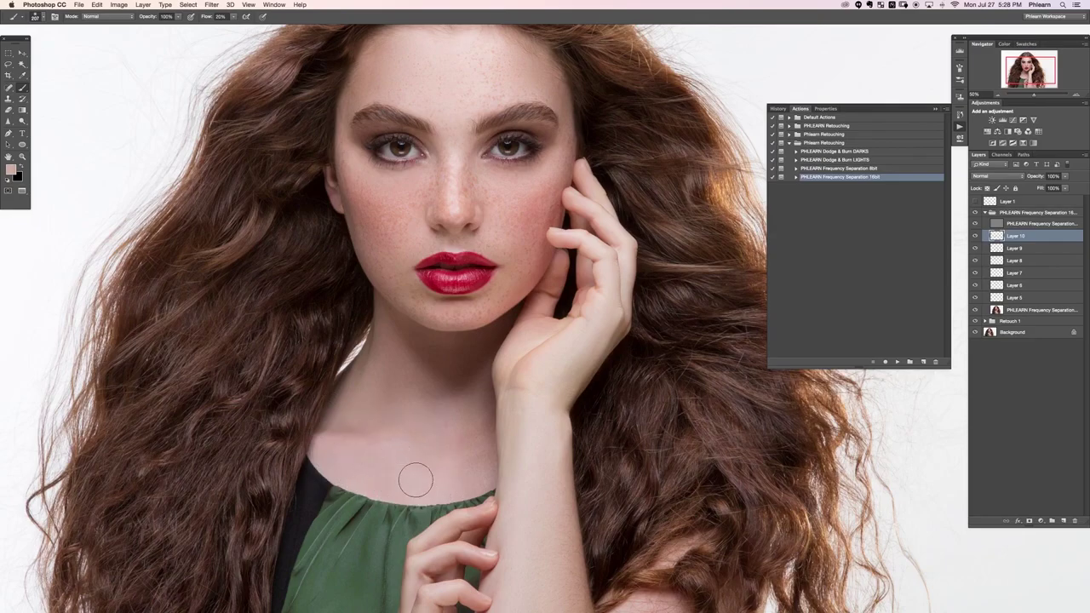
pyautogui.keyDown('alt'); pyautogui.click(477, 479); pyautogui.keyUp('alt')
pyautogui.keyDown('alt'); pyautogui.click(428, 447); pyautogui.keyUp('alt')
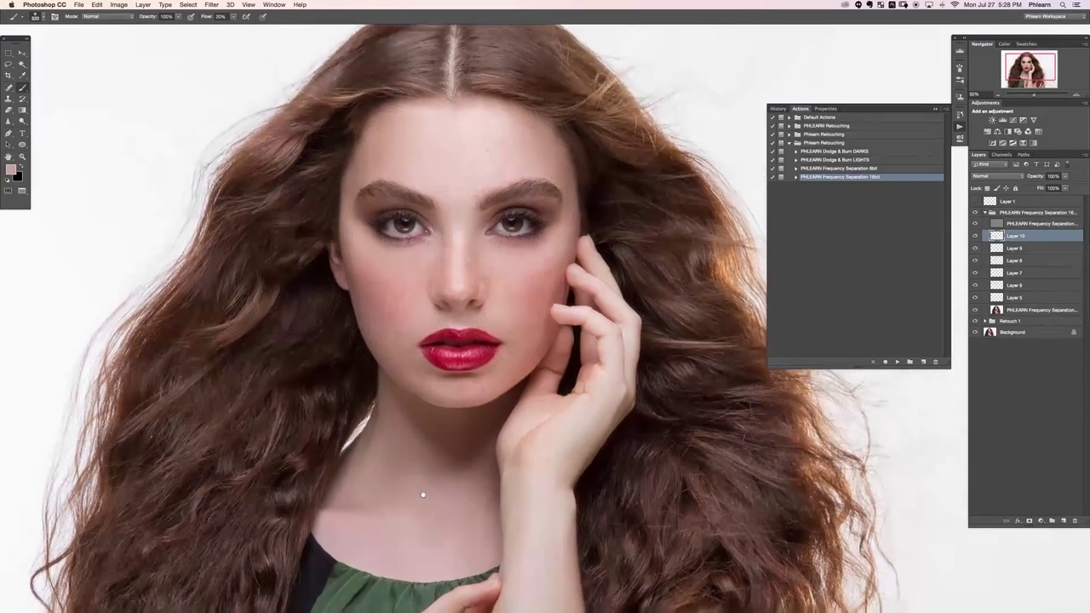
# Step: Paint sampled skin tones over the lower hand and fingers and the upper arm beside the elbow
pyautogui.scroll(-10, 421, 486)
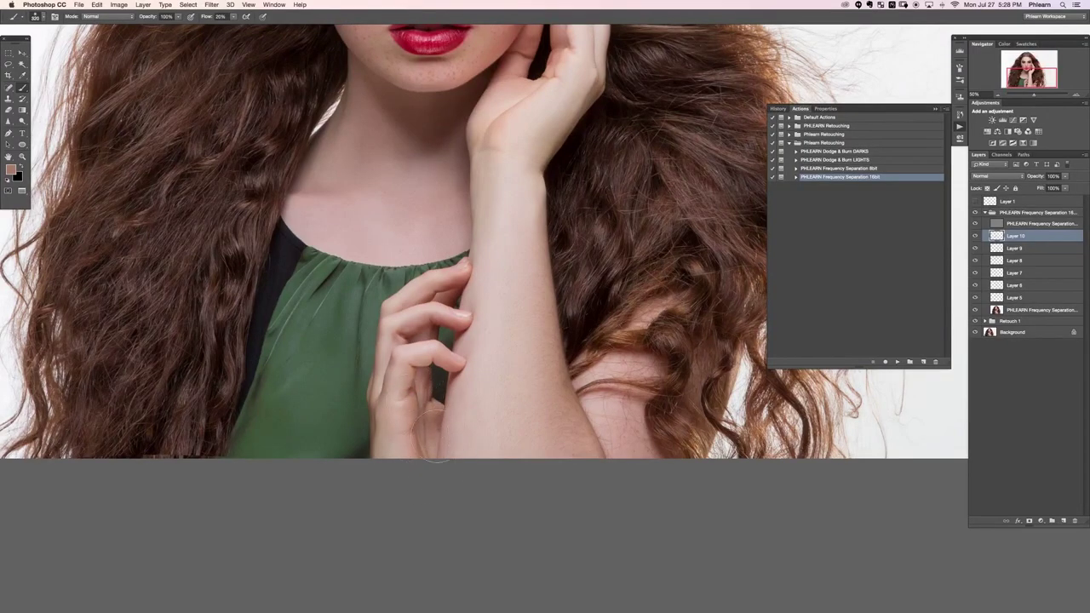
pyautogui.moveTo(436, 404); pyautogui.dragTo(423, 400)
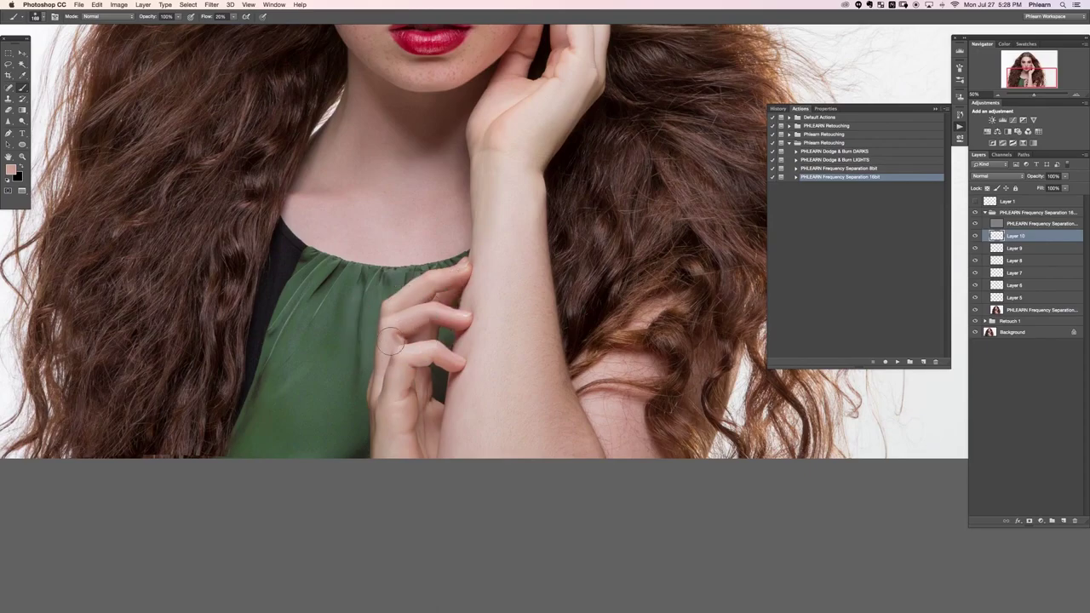
pyautogui.keyDown('alt'); pyautogui.click(402, 363); pyautogui.keyUp('alt')
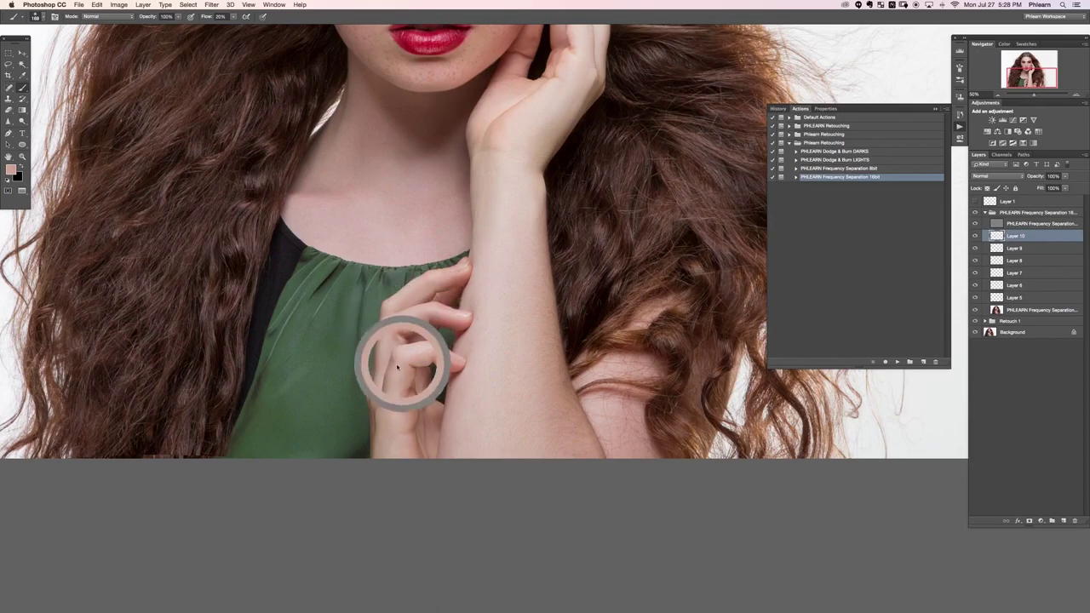
pyautogui.keyDown('alt'); pyautogui.click(400, 421); pyautogui.keyUp('alt')
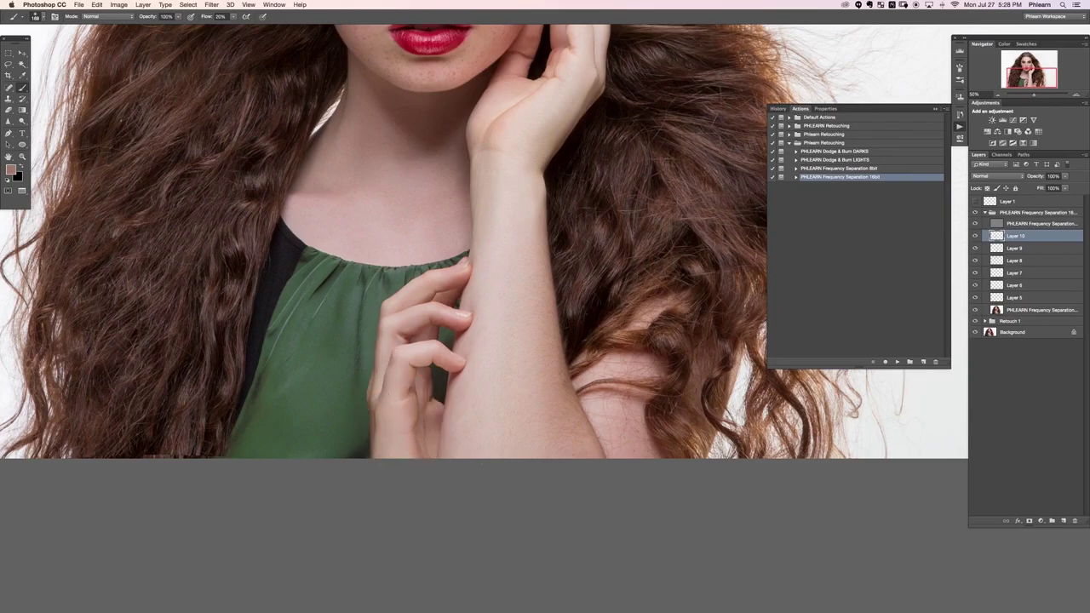
pyautogui.moveTo(578, 326); pyautogui.dragTo(483, 284)
pyautogui.keyDown('alt'); pyautogui.click(541, 402); pyautogui.keyUp('alt')
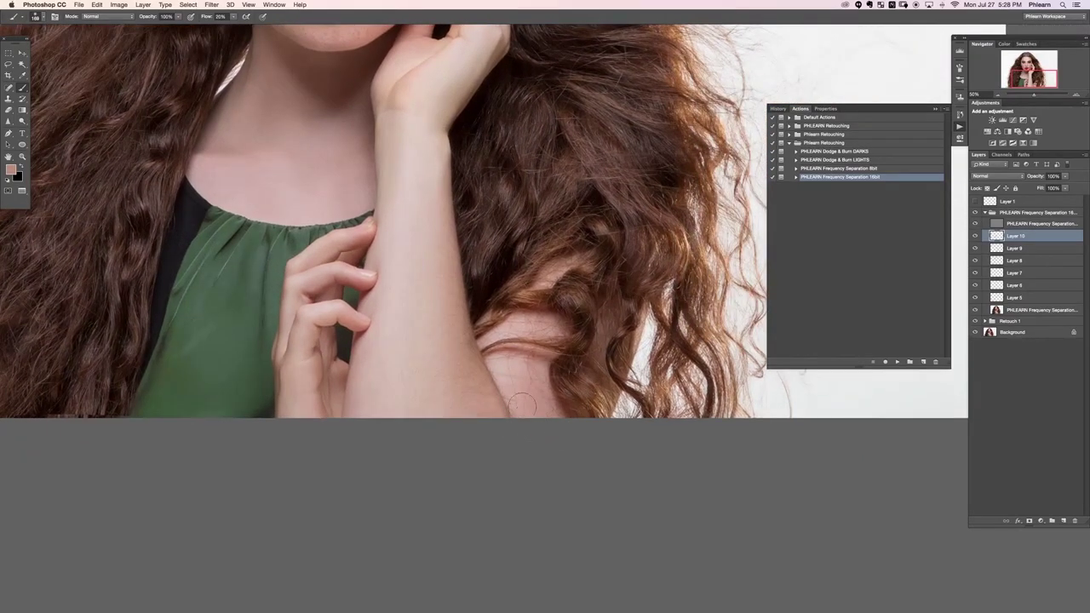
# Step: Compare the whole portrait with and without the newest paint layer to judge the neck, chest and hand retouching
pyautogui.scroll(5, 501, 428)
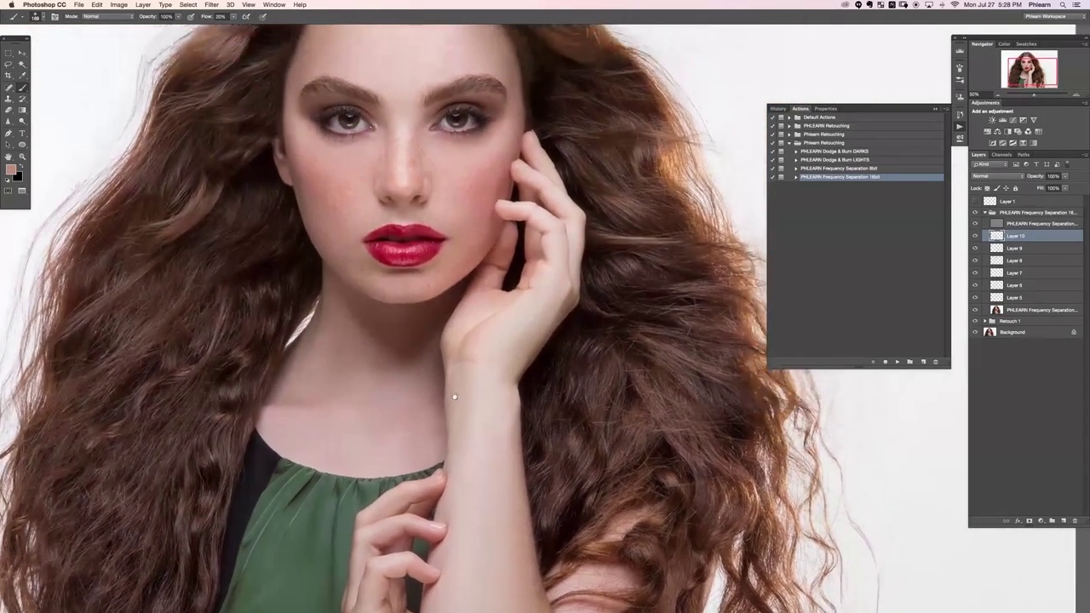
pyautogui.moveTo(455, 396); pyautogui.dragTo(459, 433)
pyautogui.press('super+minus')
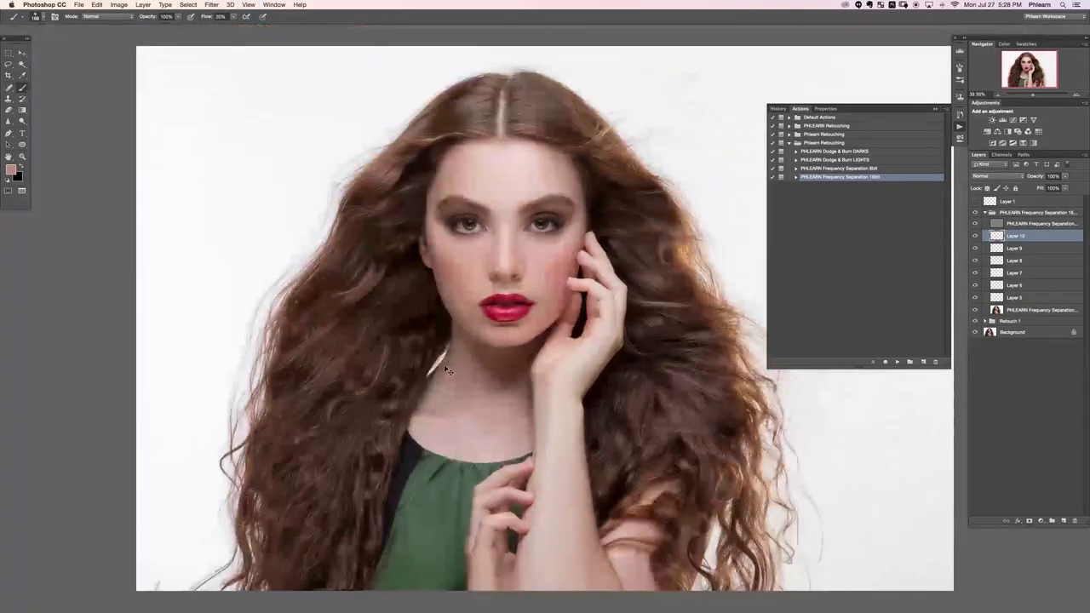
pyautogui.moveTo(651, 345); pyautogui.dragTo(613, 336)
pyautogui.click(976, 236)
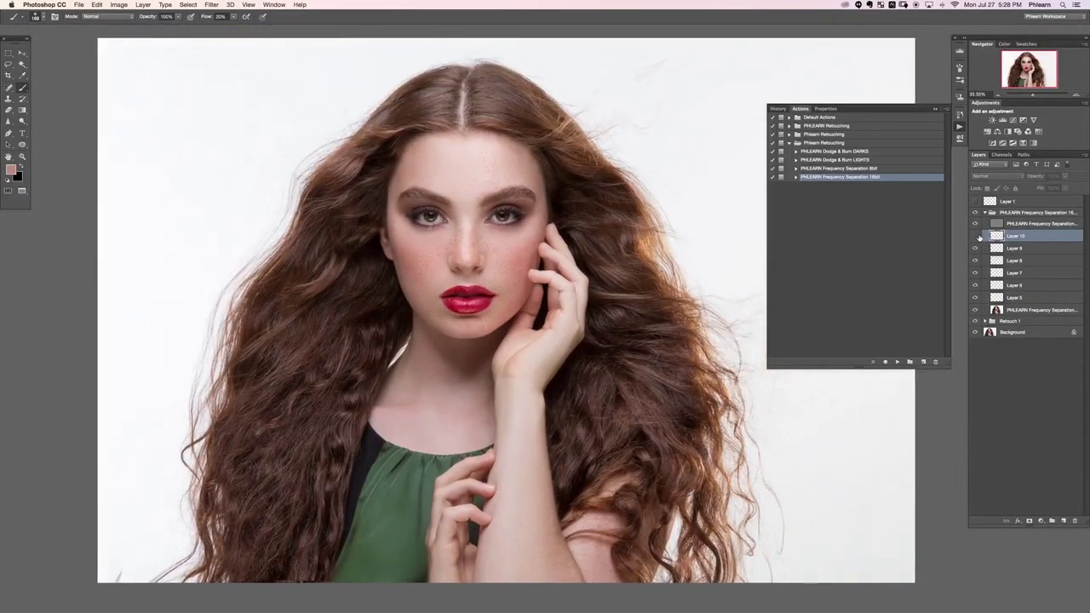
pyautogui.click(975, 236)
pyautogui.click(976, 236)
pyautogui.click(975, 236)
pyautogui.click(976, 236)
pyautogui.click(976, 236)
# Step: Set the Eraser's flow to 30% and lightly erase the neck retouching on the newest paint layer
pyautogui.press('e')
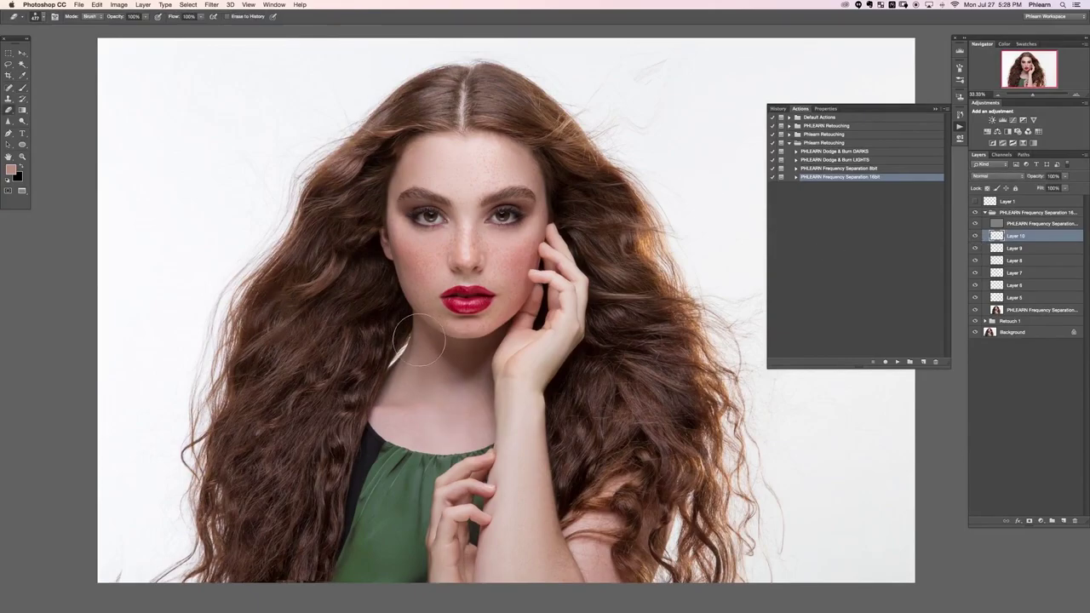
pyautogui.hotkey('shift', '3')
pyautogui.click(976, 236)
pyautogui.click(976, 236)
# Step: Repaint the neck with sampled tones, using a brush of about 243 px, and compare the result with the layer hidden
pyautogui.press('b')
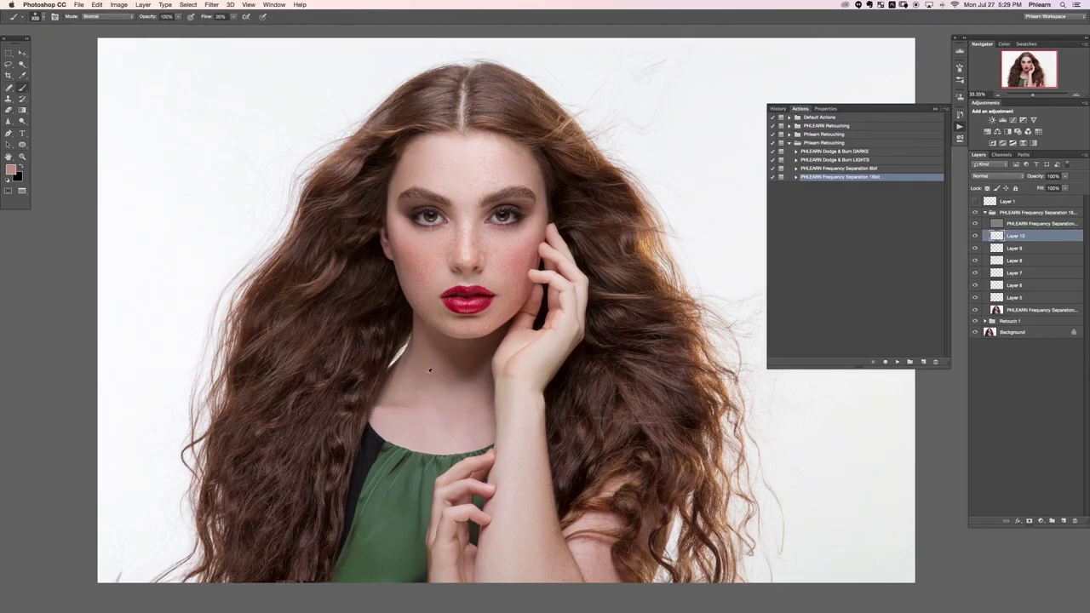
pyautogui.keyDown('alt'); pyautogui.click(425, 368); pyautogui.keyUp('alt')
pyautogui.keyDown('alt'); pyautogui.click(451, 390); pyautogui.keyUp('alt')
pyautogui.press('[')
pyautogui.keyDown('alt'); pyautogui.click(413, 366); pyautogui.keyUp('alt')
pyautogui.click(976, 236)
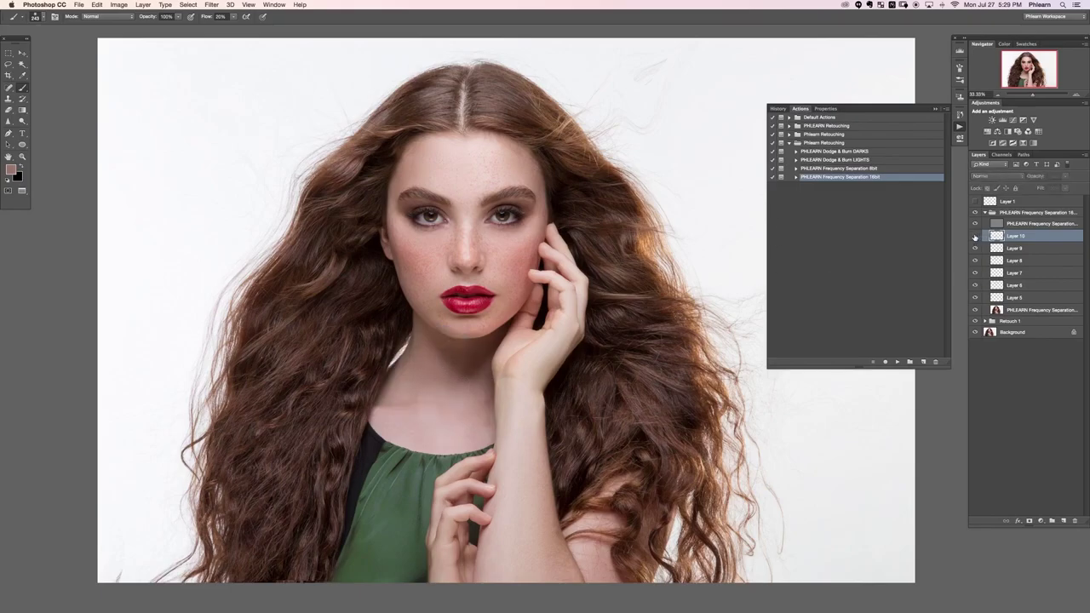
pyautogui.click(976, 236)
pyautogui.click(976, 237)
pyautogui.click(975, 238)
pyautogui.click(974, 238)
pyautogui.click(975, 239)
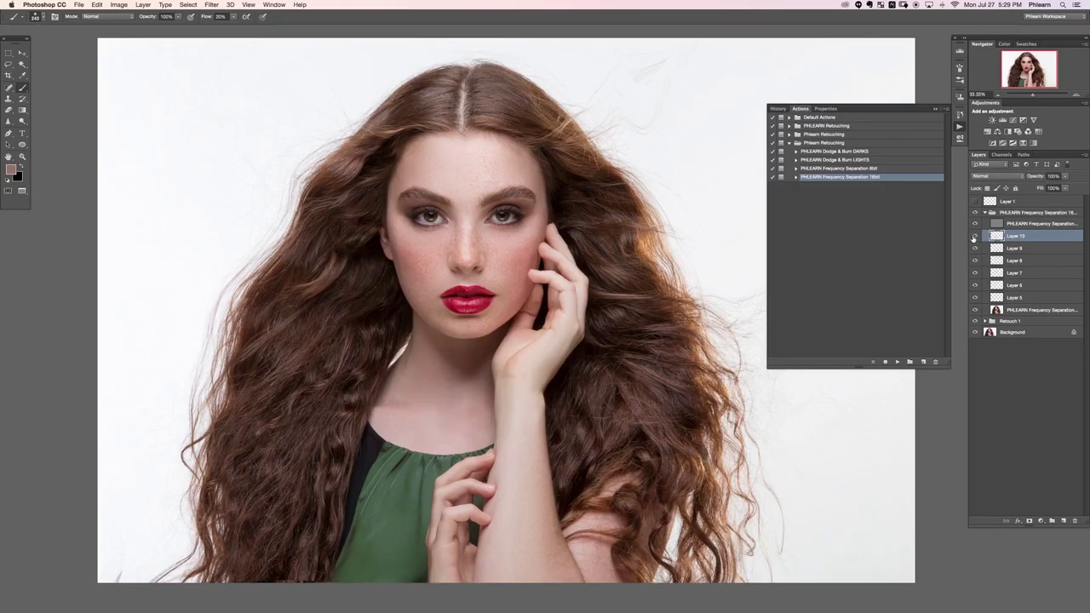
# Step: Clean up the arm's edge with the Eraser and blend sampled tones into the chest beside it, checking before and after
pyautogui.press('e')
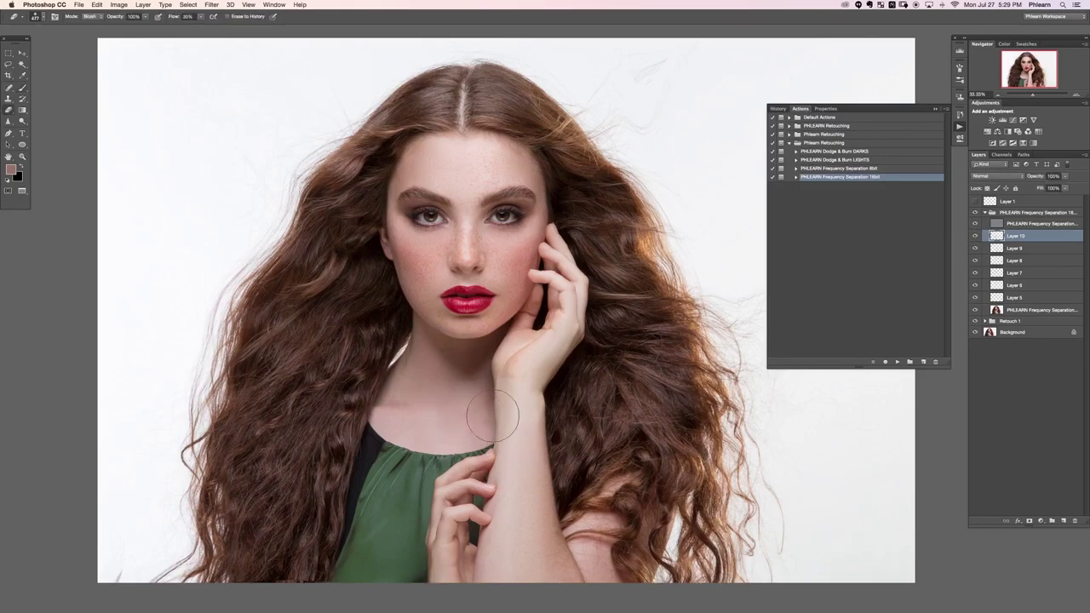
pyautogui.press('b')
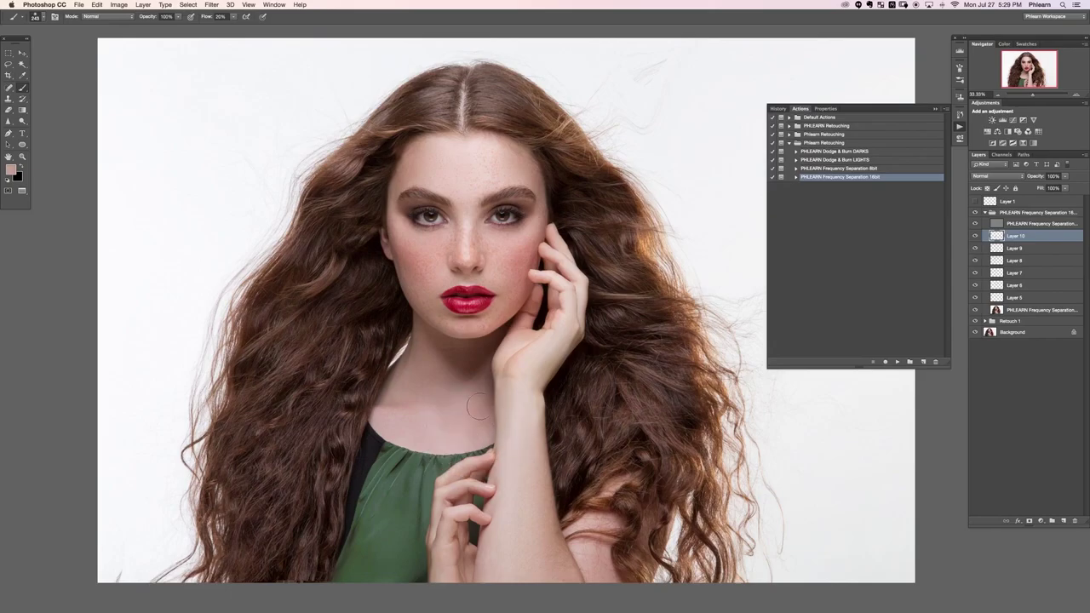
pyautogui.keyDown('alt'); pyautogui.click(492, 401); pyautogui.keyUp('alt')
pyautogui.keyDown('alt'); pyautogui.click(485, 390); pyautogui.keyUp('alt')
pyautogui.keyDown('alt'); pyautogui.click(473, 397); pyautogui.keyUp('alt')
pyautogui.click(975, 237)
pyautogui.click(975, 237)
pyautogui.click(975, 237)
pyautogui.click(975, 237)
# Step: Undo the last stroke and repaint the chest next to the arm with tones sampled from the neck and chest
pyautogui.moveTo(598, 424)
pyautogui.mouseDown()
pyautogui.moveTo(592, 378)
pyautogui.moveTo(582, 381)
pyautogui.mouseUp()
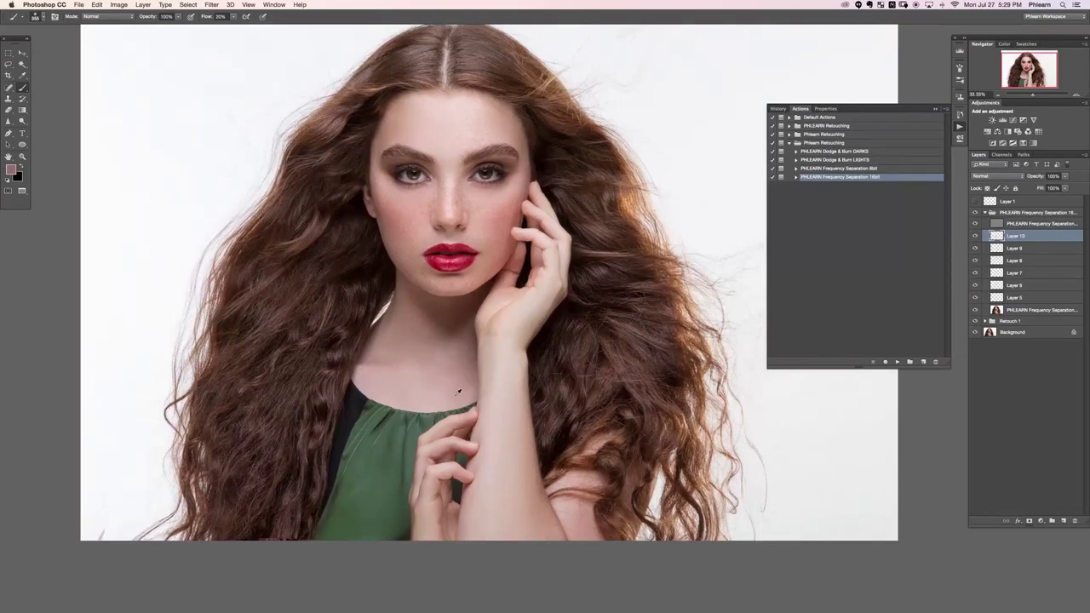
pyautogui.press('super+z')
pyautogui.keyDown('alt'); pyautogui.click(433, 342); pyautogui.keyUp('alt')
pyautogui.keyDown('alt'); pyautogui.click(435, 384); pyautogui.keyUp('alt')
pyautogui.moveTo(431, 378)
pyautogui.mouseDown()
pyautogui.moveTo(464, 385)
pyautogui.moveTo(454, 403)
pyautogui.moveTo(440, 374)
pyautogui.moveTo(455, 381)
pyautogui.mouseUp()
pyautogui.keyDown('alt'); pyautogui.click(460, 356); pyautogui.keyUp('alt')
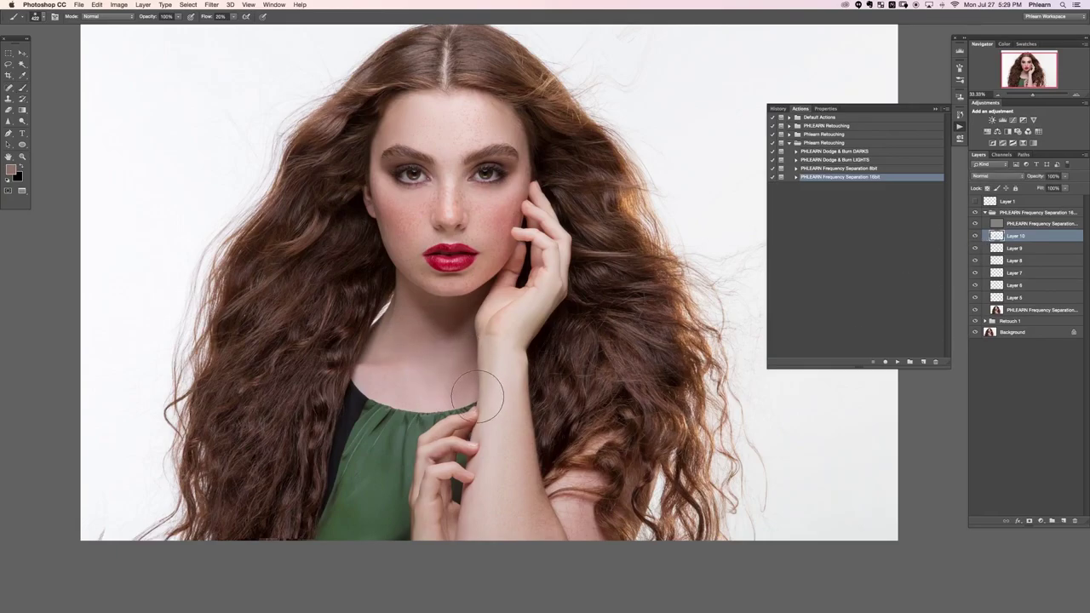
# Step: Compare the portrait with and without the frequency separation group, and examine the skin texture on the face up close
pyautogui.press('e')
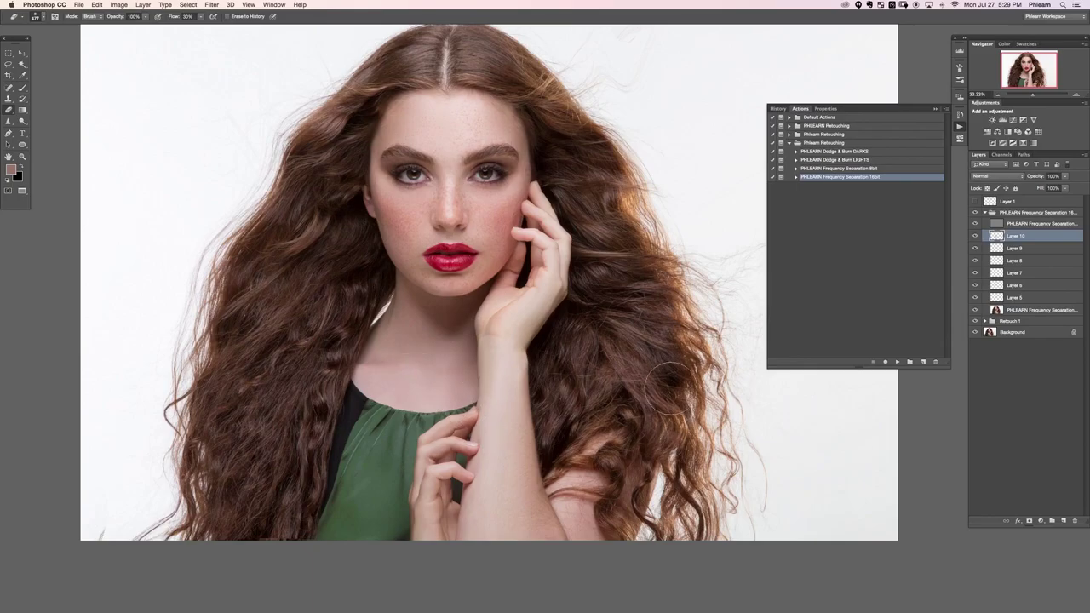
pyautogui.moveTo(591, 363); pyautogui.dragTo(577, 385)
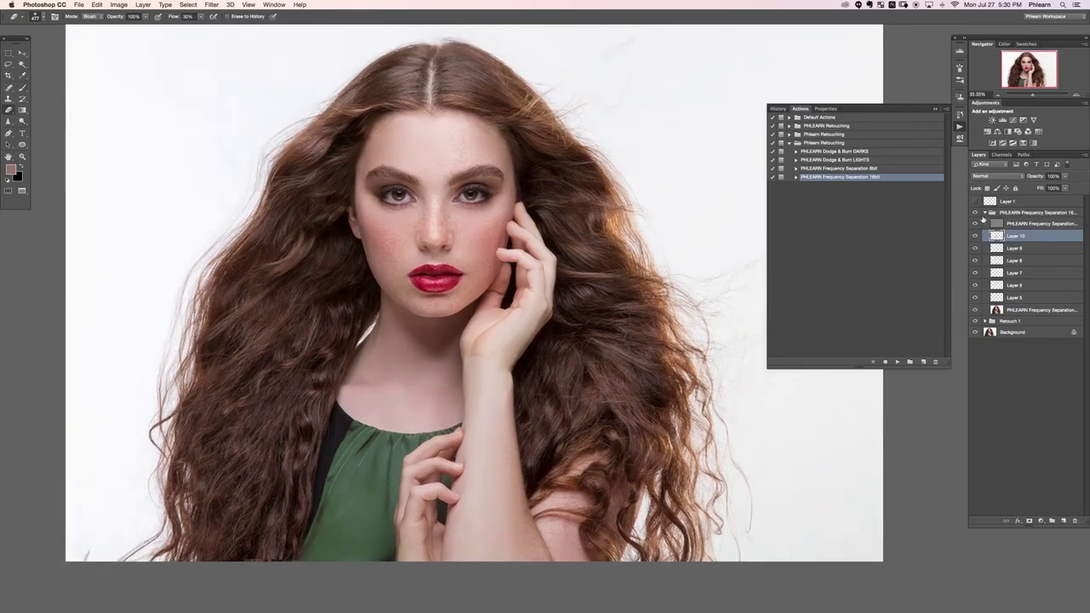
pyautogui.click(1007, 212)
pyautogui.click(975, 213)
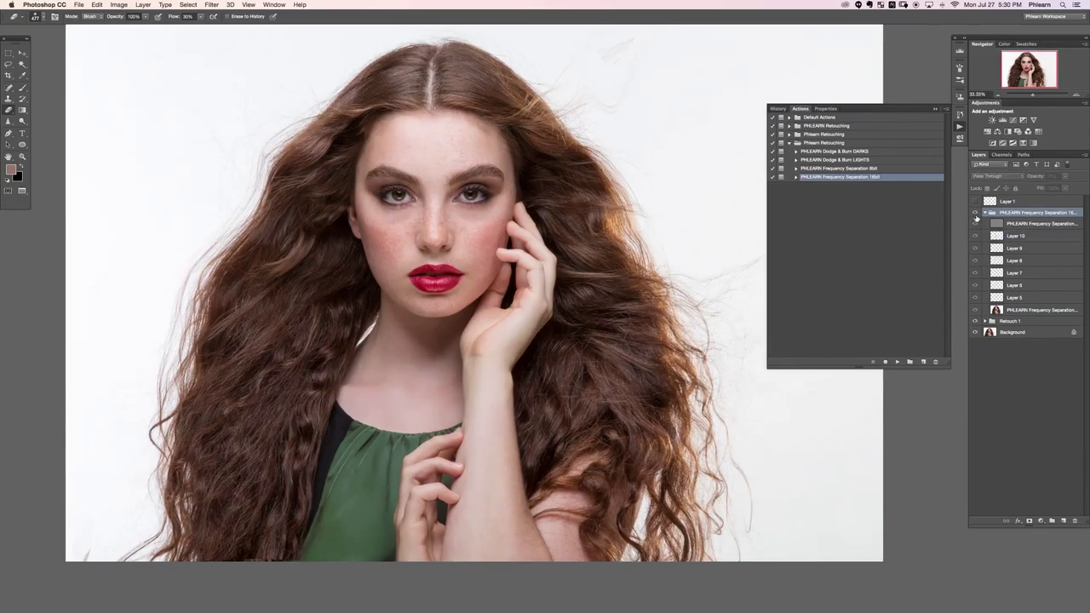
pyautogui.click(974, 213)
pyautogui.click(975, 213)
pyautogui.click(974, 212)
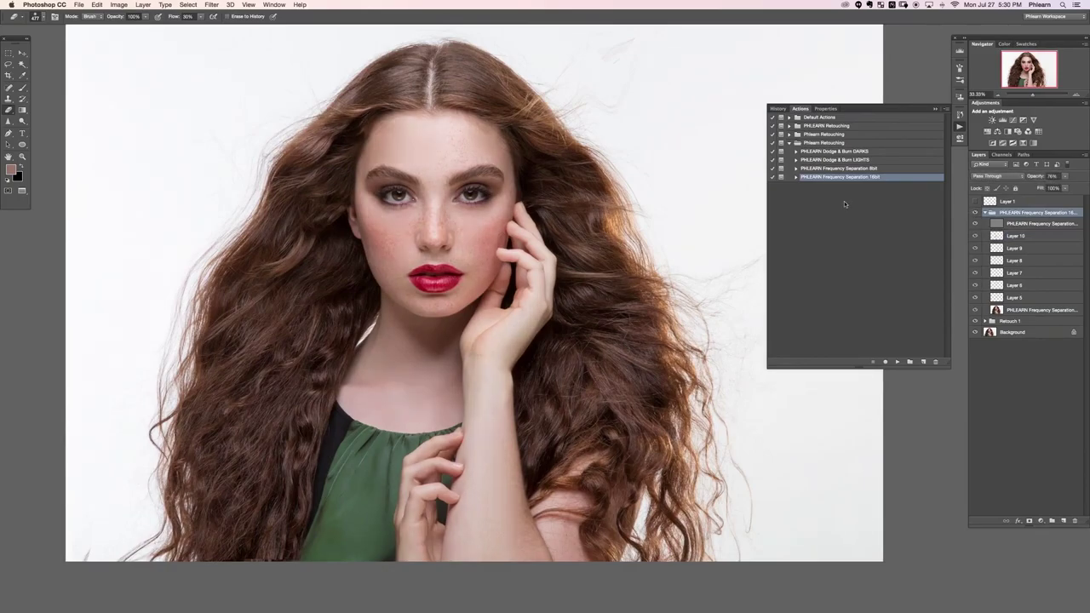
pyautogui.press('super+1')
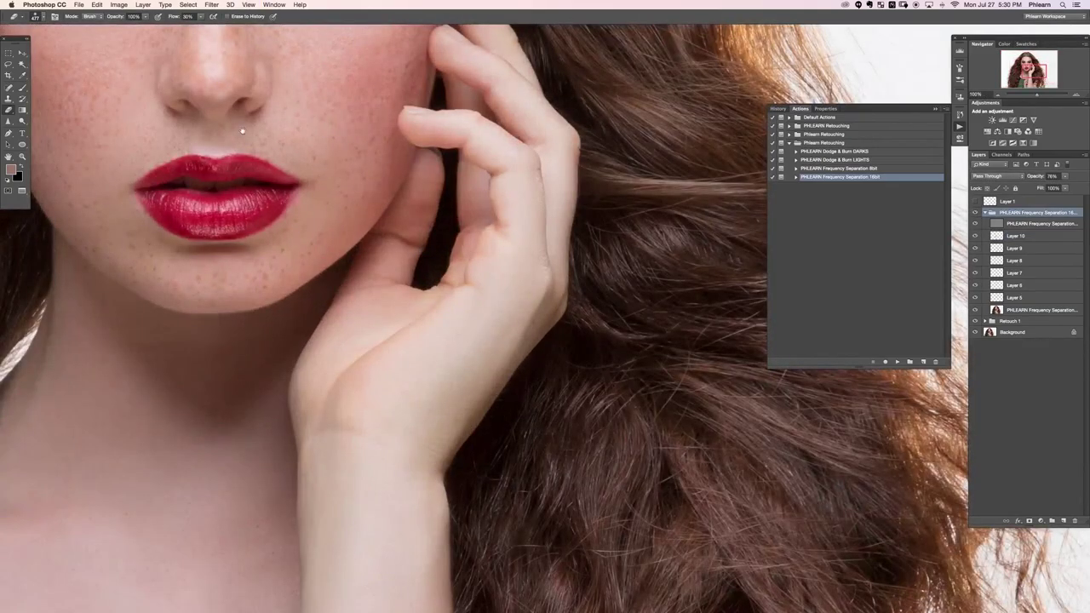
pyautogui.moveTo(243, 131); pyautogui.dragTo(526, 458)
pyautogui.press('super+plus')
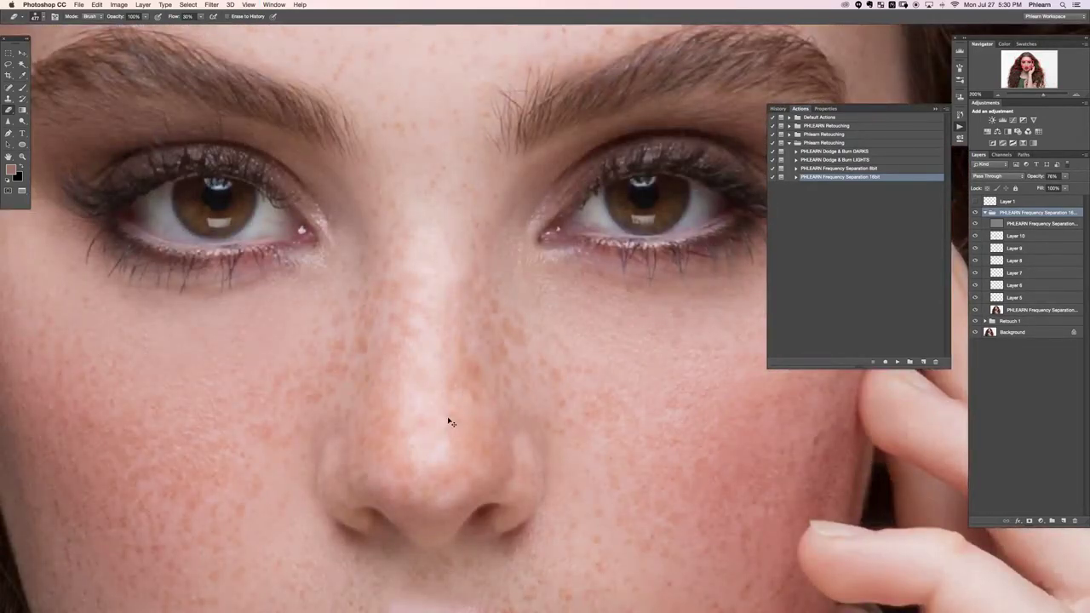
pyautogui.press('super+minus')
pyautogui.press('super+minus')
pyautogui.press('super+minus')
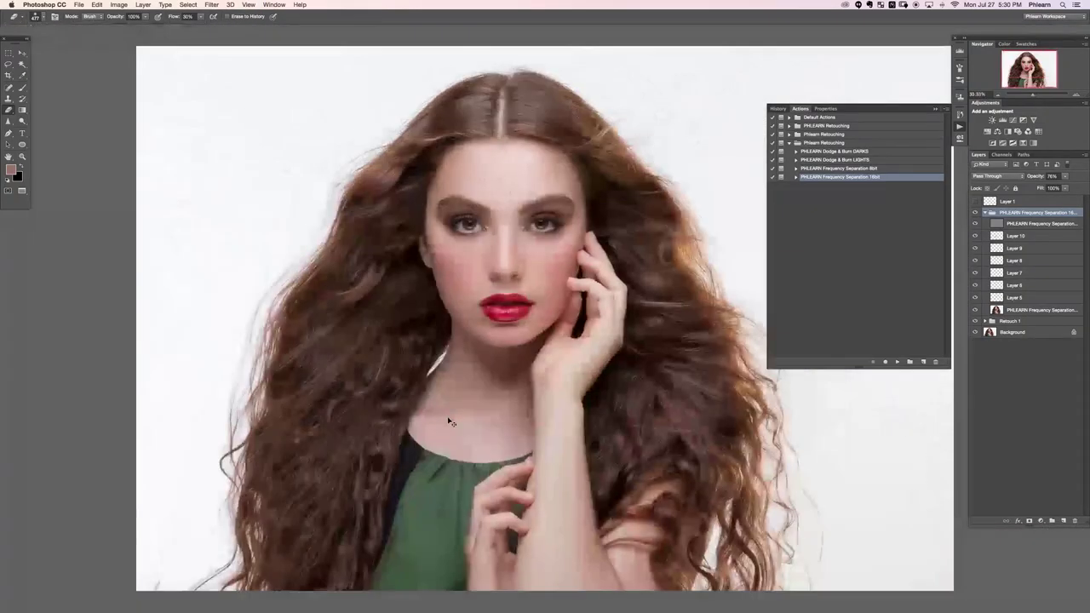
# Step: Collapse the frequency separation group and put away the actions list, checking the portrait with the group hidden and shown
pyautogui.hscroll(3, 369, 330)
pyautogui.scroll(-1, 369, 329)
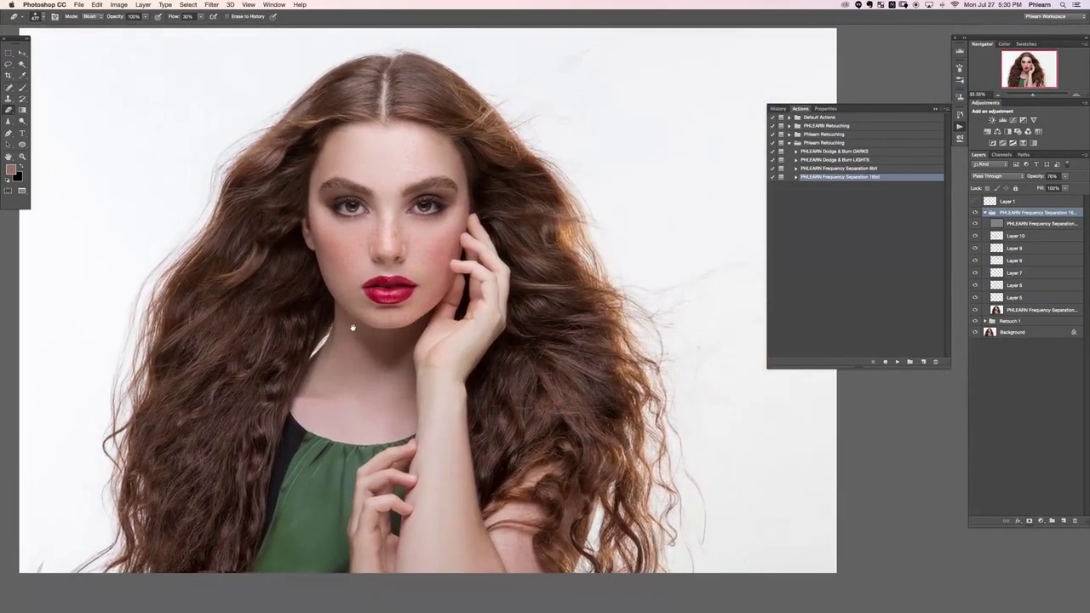
pyautogui.click(985, 212)
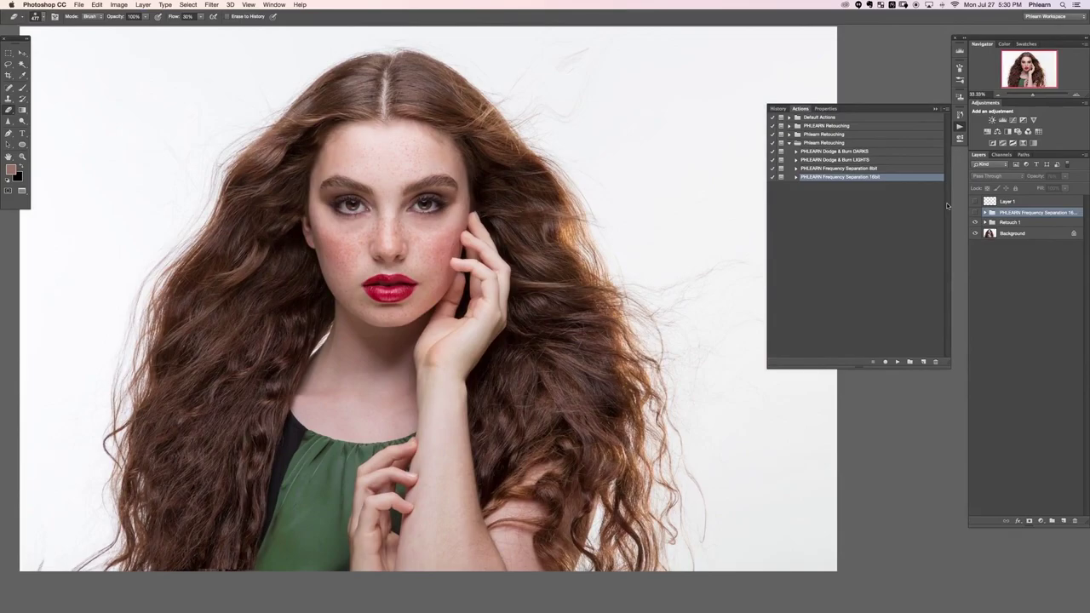
pyautogui.press('super+comma')
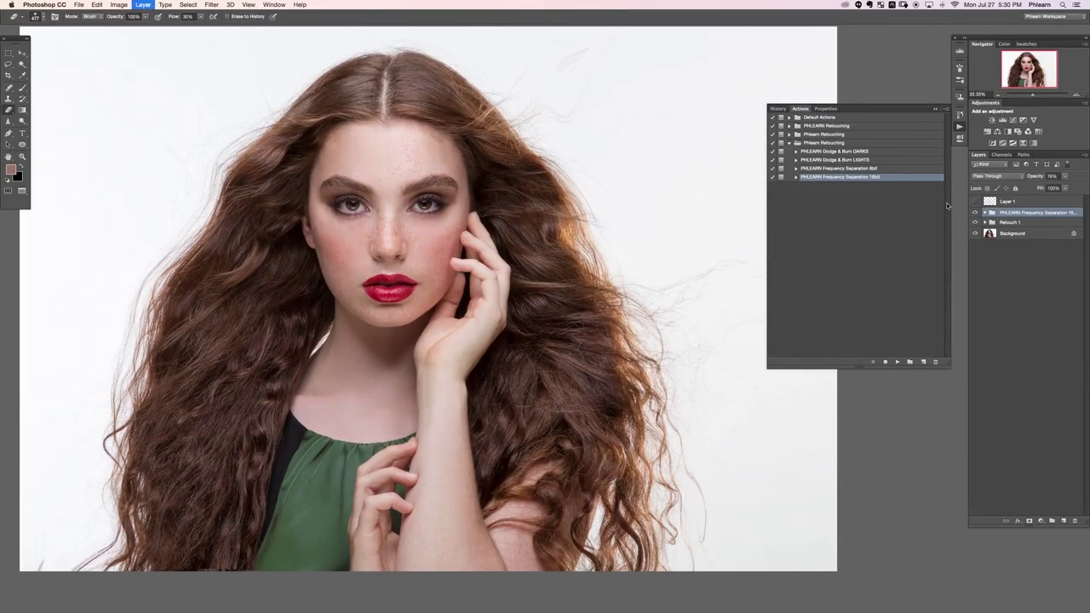
pyautogui.press('super+comma')
pyautogui.click(960, 127)
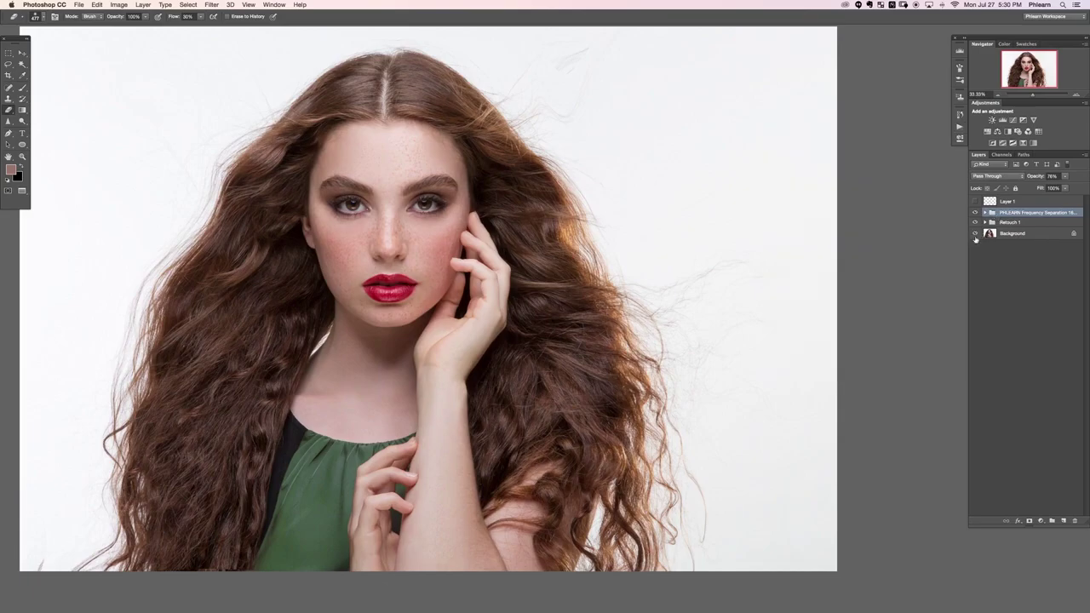
# Step: Compare the fully retouched portrait with the original by repeatedly showing the Background layer alone and restoring the other layers
pyautogui.keyDown('alt'); pyautogui.click(975, 235); pyautogui.keyUp('alt')
pyautogui.keyDown('alt'); pyautogui.click(974, 235); pyautogui.keyUp('alt')
pyautogui.keyDown('alt'); pyautogui.click(975, 235); pyautogui.keyUp('alt')
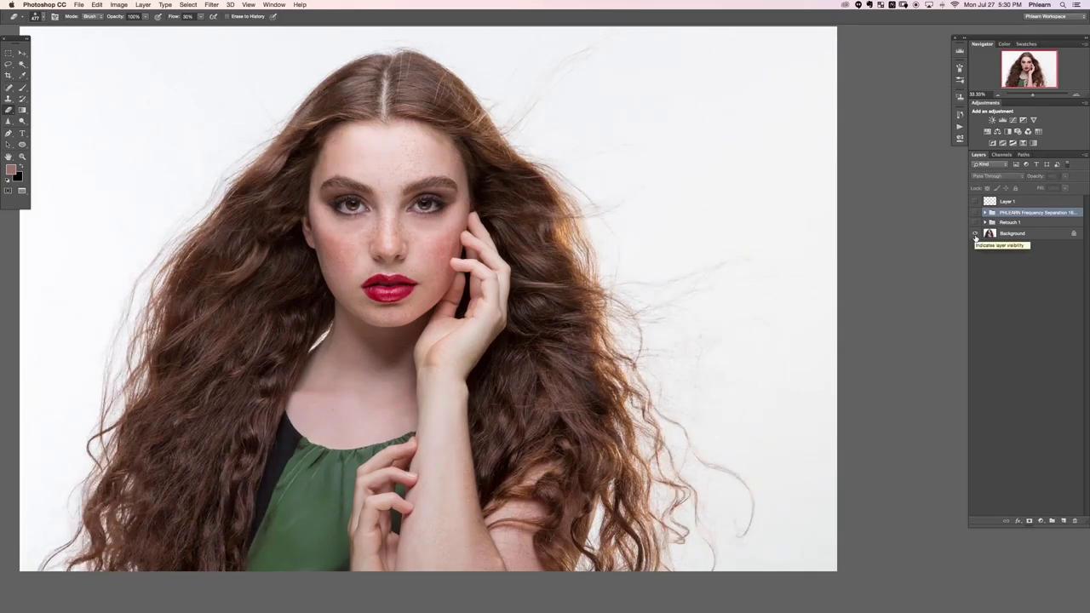
pyautogui.keyDown('alt'); pyautogui.click(974, 235); pyautogui.keyUp('alt')
pyautogui.keyDown('alt'); pyautogui.click(975, 235); pyautogui.keyUp('alt')
pyautogui.keyDown('alt'); pyautogui.click(975, 235); pyautogui.keyUp('alt')
pyautogui.keyDown('alt'); pyautogui.click(975, 235); pyautogui.keyUp('alt')
pyautogui.keyDown('alt'); pyautogui.click(974, 235); pyautogui.keyUp('alt')
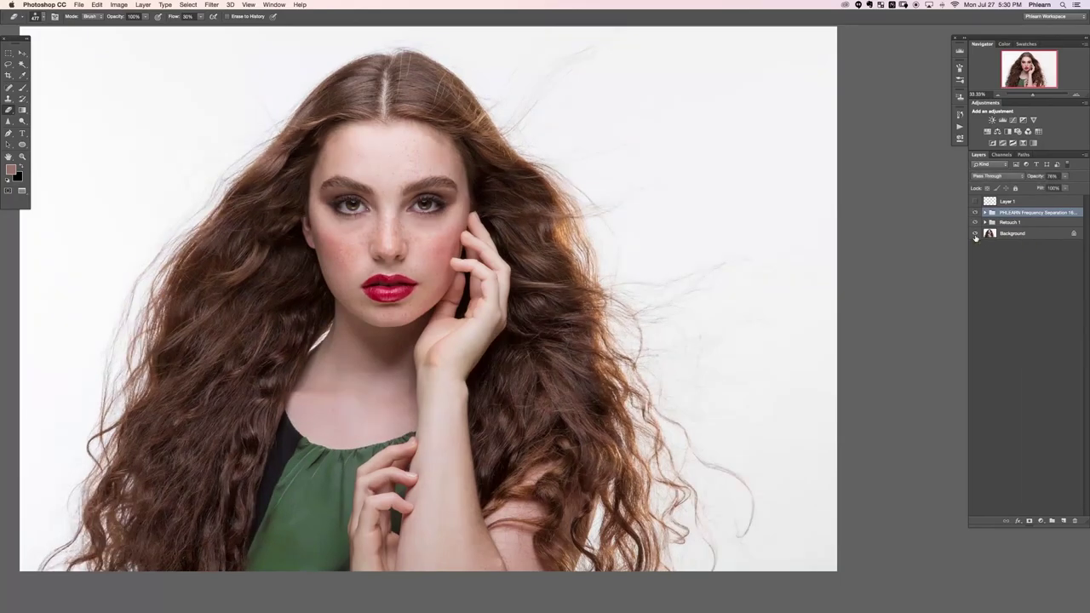
pyautogui.keyDown('alt'); pyautogui.click(975, 235); pyautogui.keyUp('alt')
# Step: Examine the retouched skin up close on the cheeks, nose, lips, eyes, forehead and hand, and return to the whole portrait
pyautogui.press('super+equal')
pyautogui.press('super+equal')
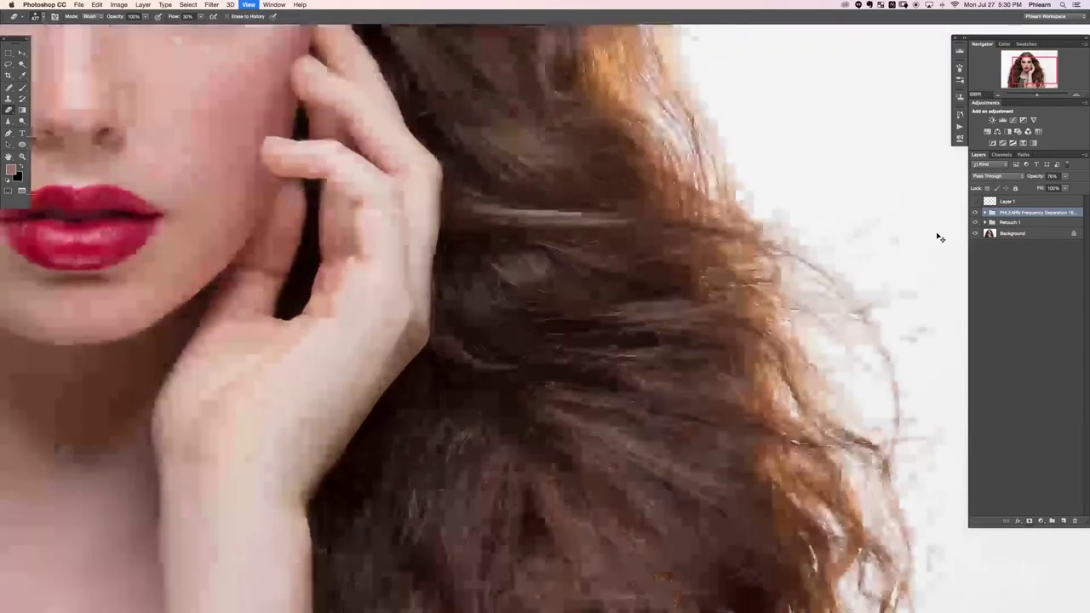
pyautogui.press('super+equal')
pyautogui.moveTo(509, 246); pyautogui.dragTo(1060, 550)
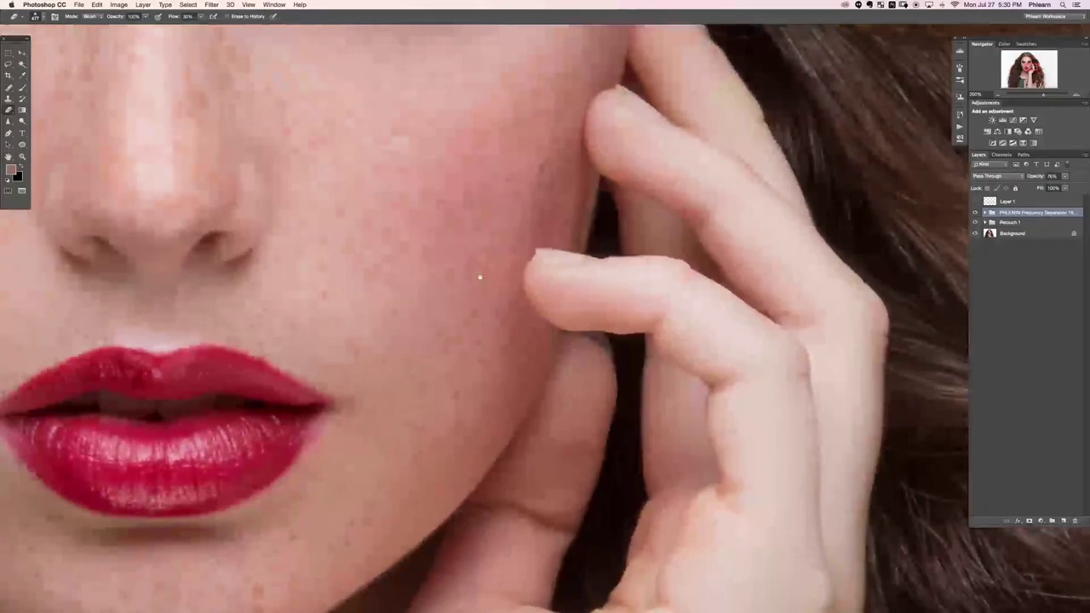
pyautogui.scroll(5, 479, 276)
pyautogui.hscroll(-10, 468, 256)
pyautogui.scroll(-4, 460, 170)
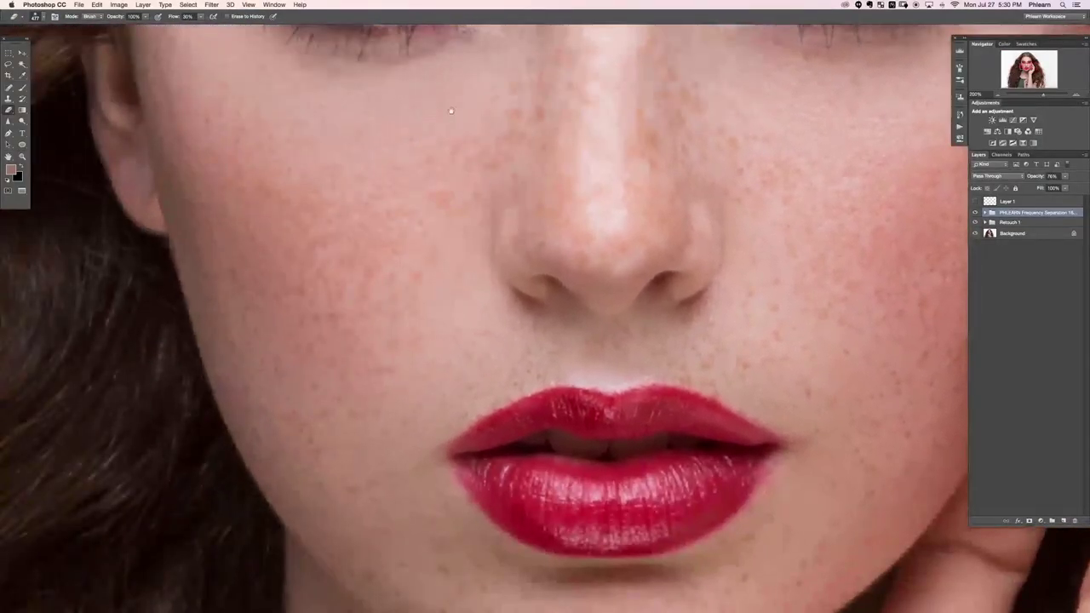
pyautogui.scroll(-3, 527, 357)
pyautogui.scroll(8, 386, 440)
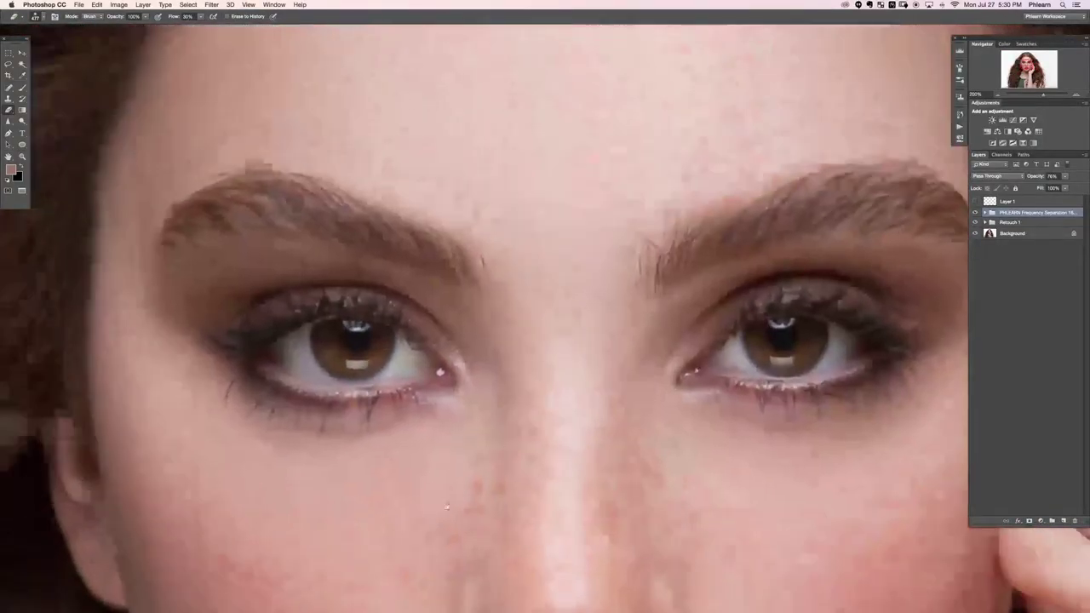
pyautogui.scroll(6, 531, 269)
pyautogui.hscroll(8, 511, 383)
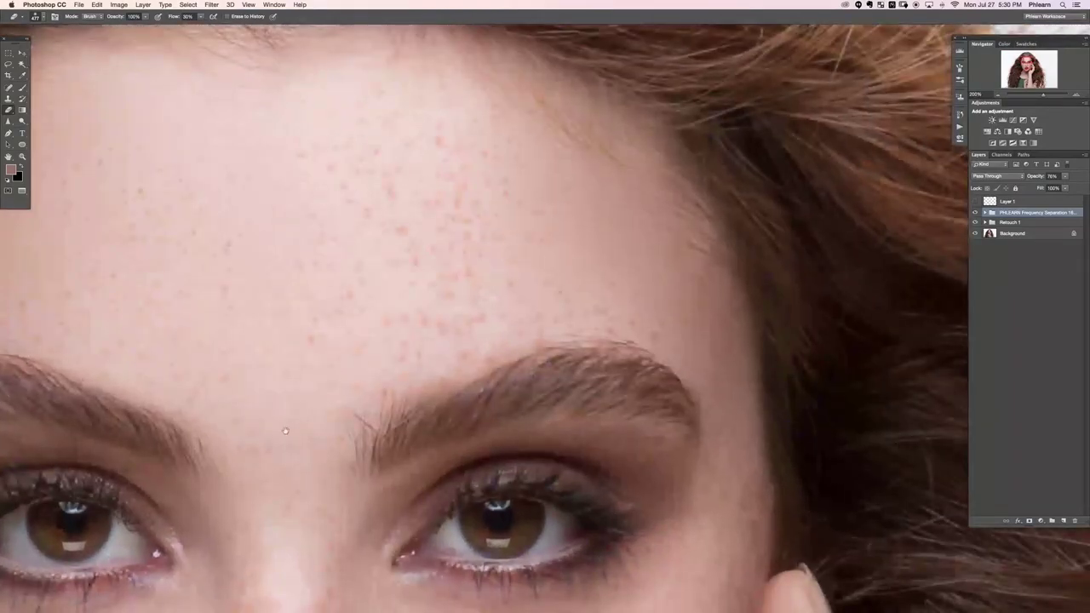
pyautogui.scroll(2, 486, 511)
pyautogui.scroll(-8, 408, 442)
pyautogui.hscroll(4, 409, 443)
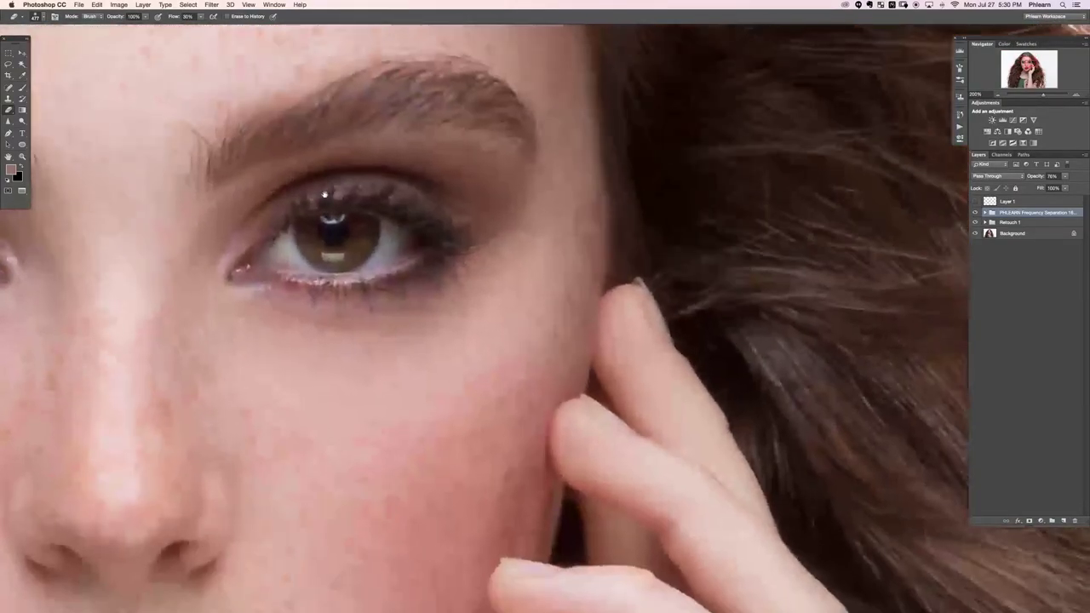
pyautogui.scroll(-6, 367, 403)
pyautogui.hscroll(-4, 367, 403)
pyautogui.scroll(-2, 502, 225)
pyautogui.hscroll(-2, 503, 225)
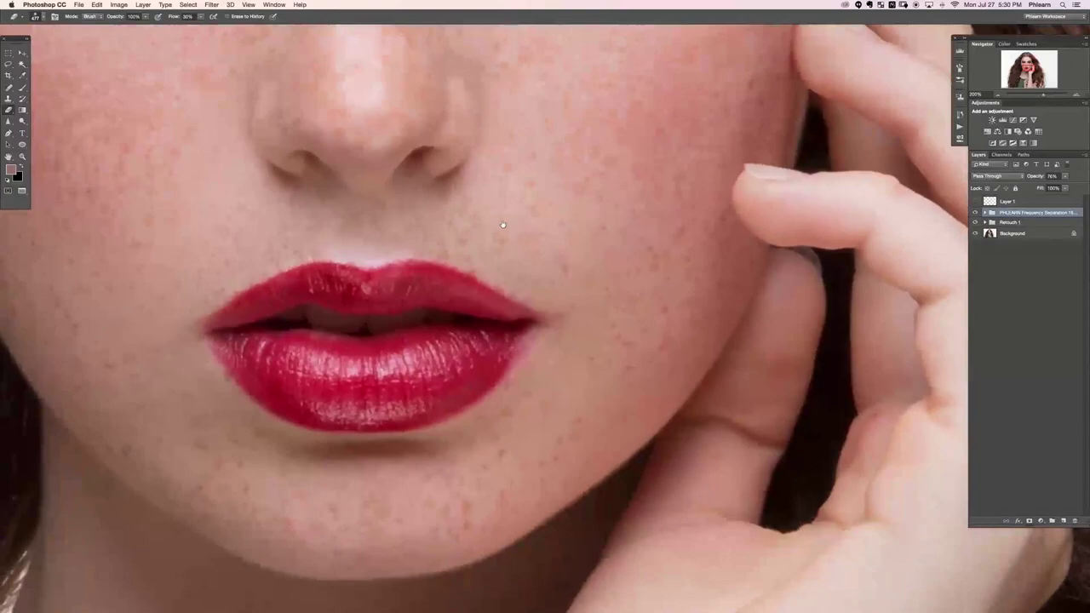
pyautogui.moveTo(502, 225); pyautogui.dragTo(568, 310)
pyautogui.press('super+minus')
pyautogui.press('super+minus')
pyautogui.press('super+minus')
pyautogui.press('super+minus')
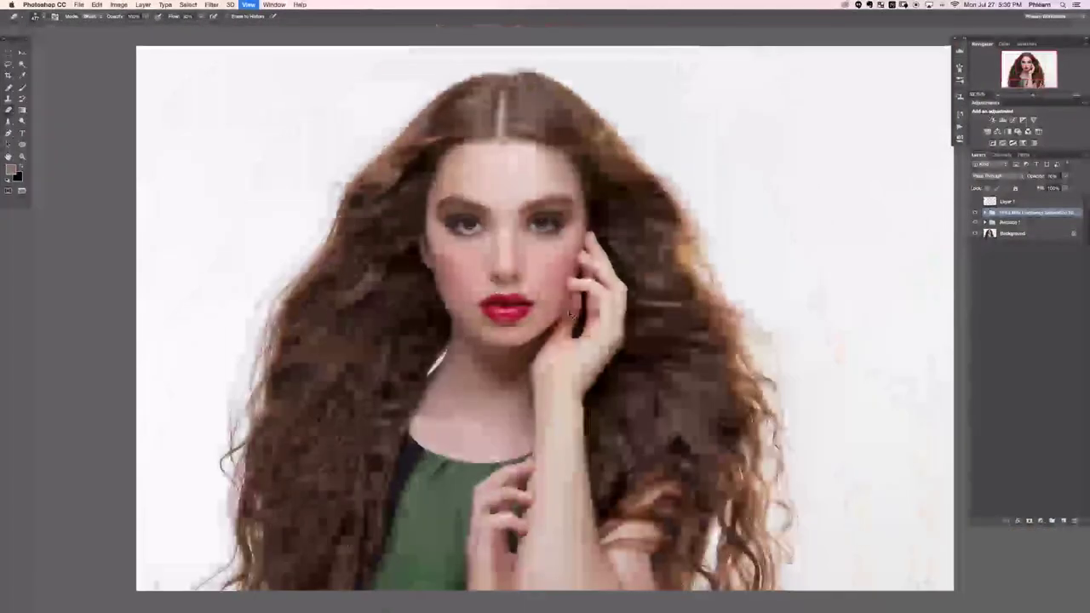
pyautogui.moveTo(568, 311); pyautogui.dragTo(477, 292)
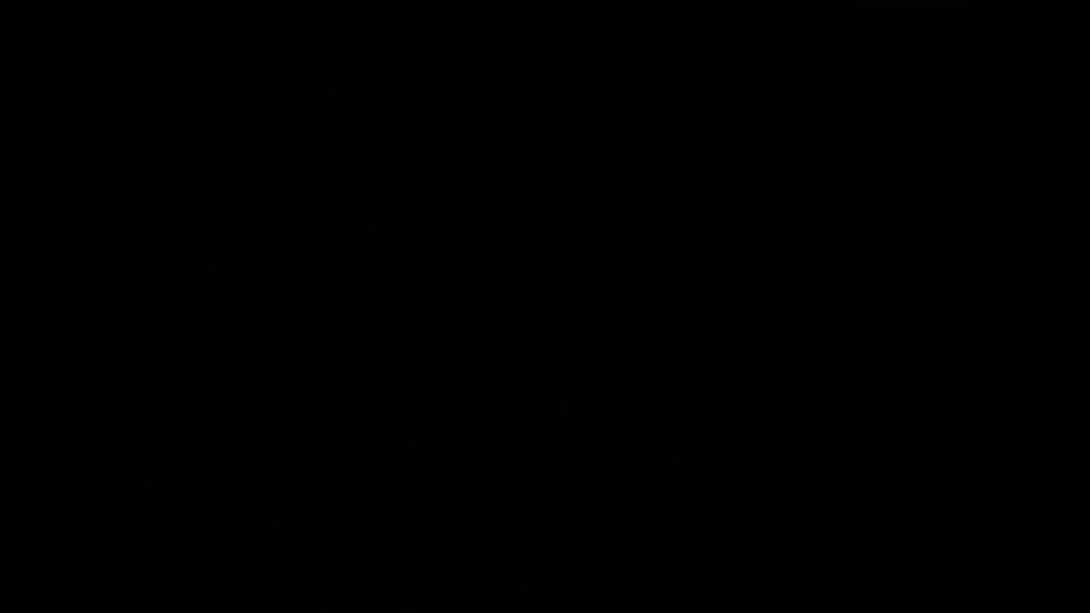